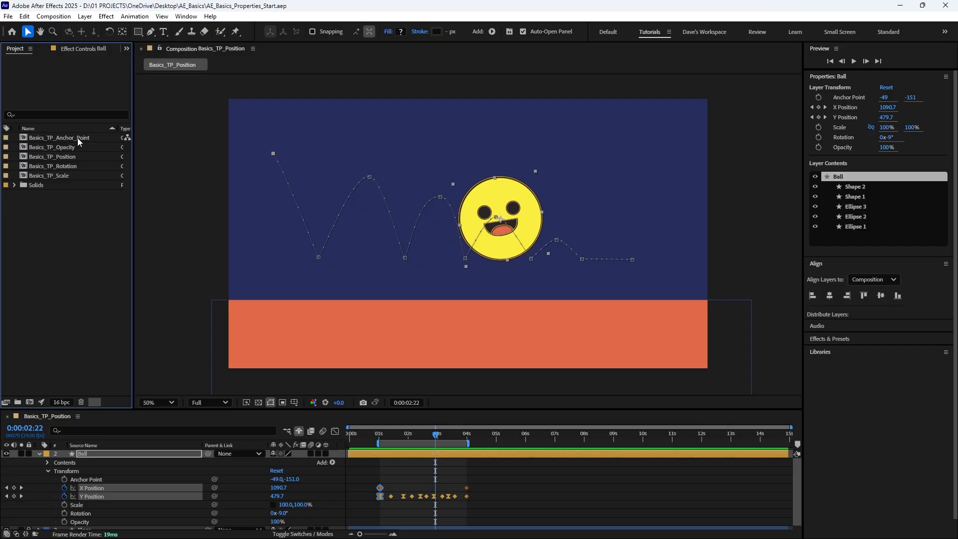
- Open the Basics_TP_Anchor_Point composition and expand the Ball layer's Transform properties
double_click(77, 139)
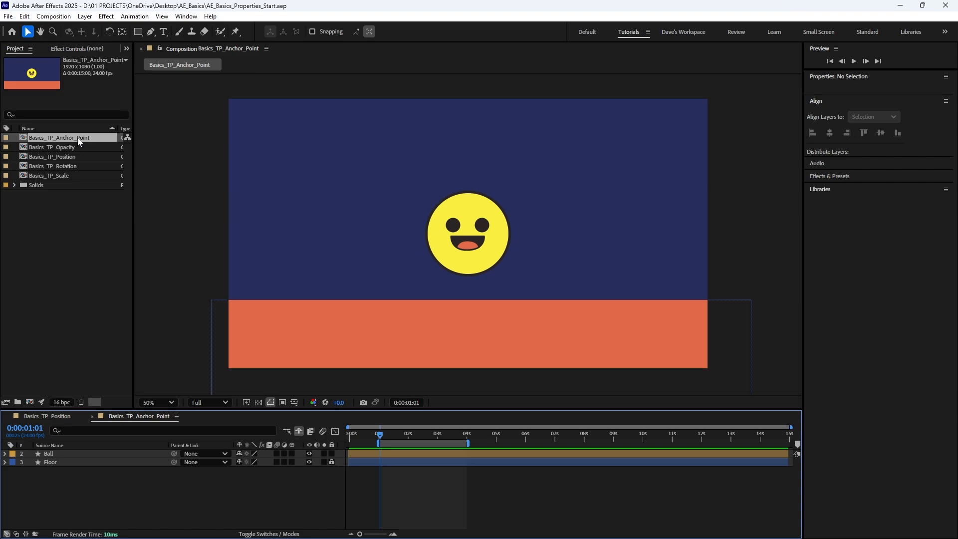
left_click(489, 224)
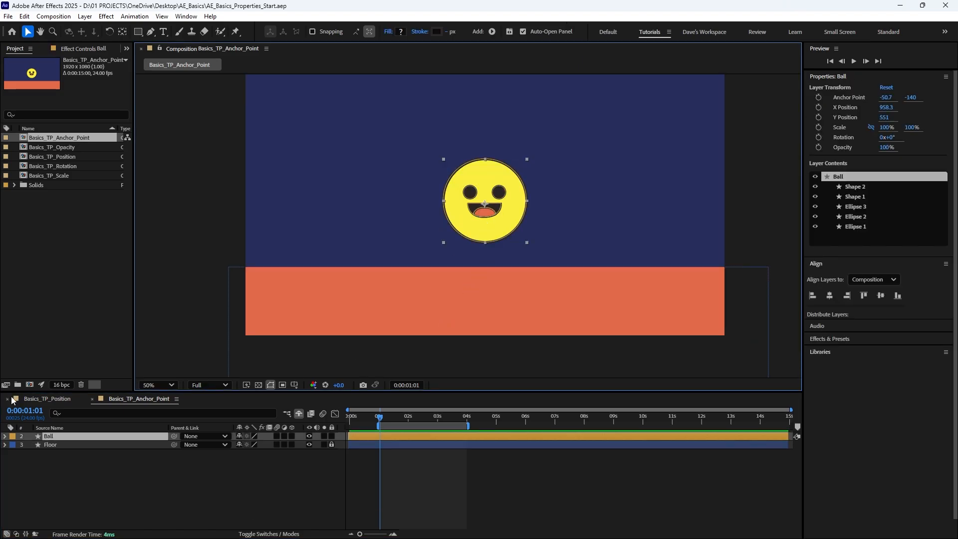
left_click(5, 436)
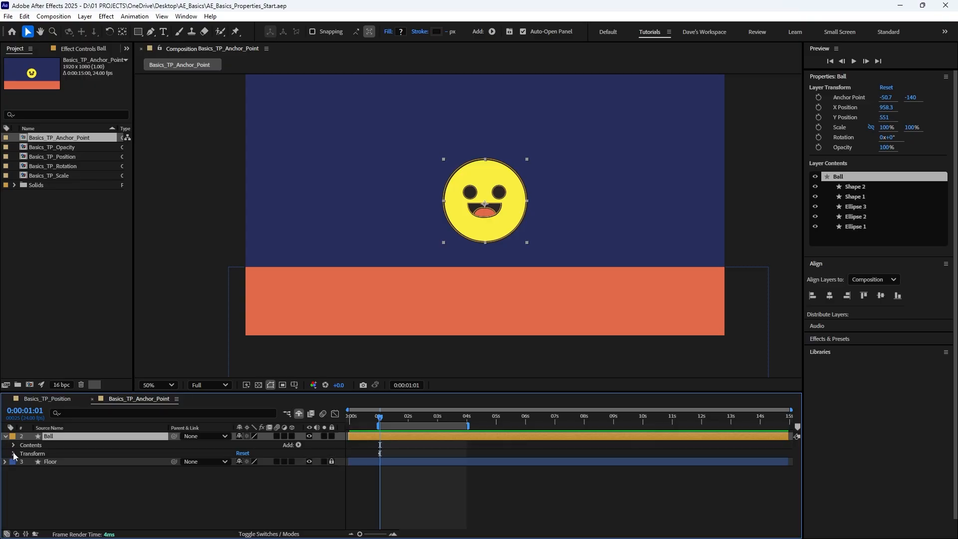
left_click(14, 453)
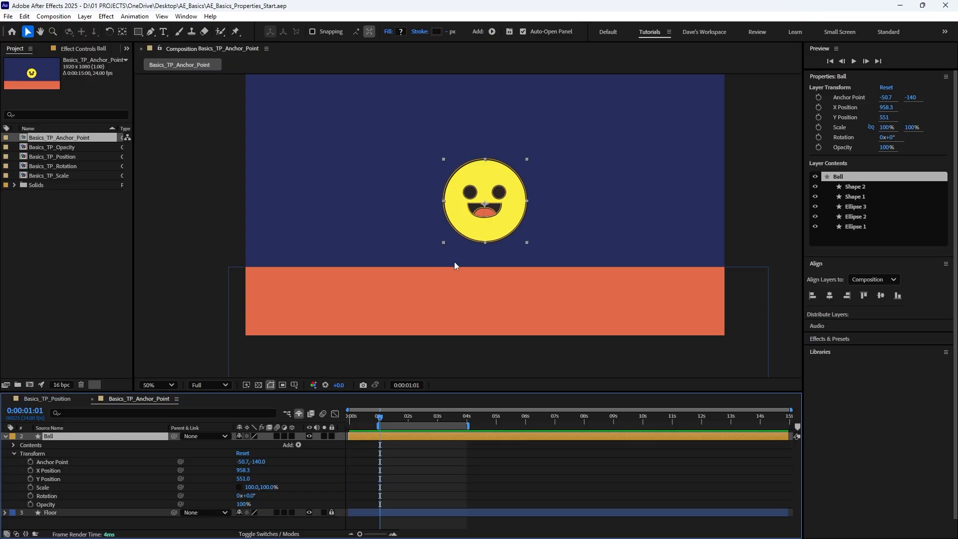
- Set the Ball's X Position and Y Position to 0
left_click(728, 201)
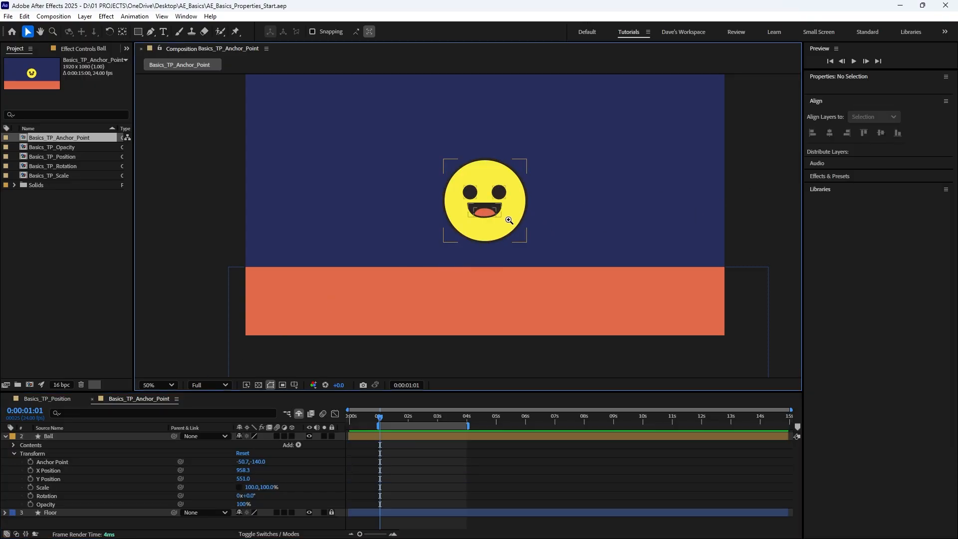
scroll(494, 212, "down", 2)
left_click_drag(477, 208, 478, 214)
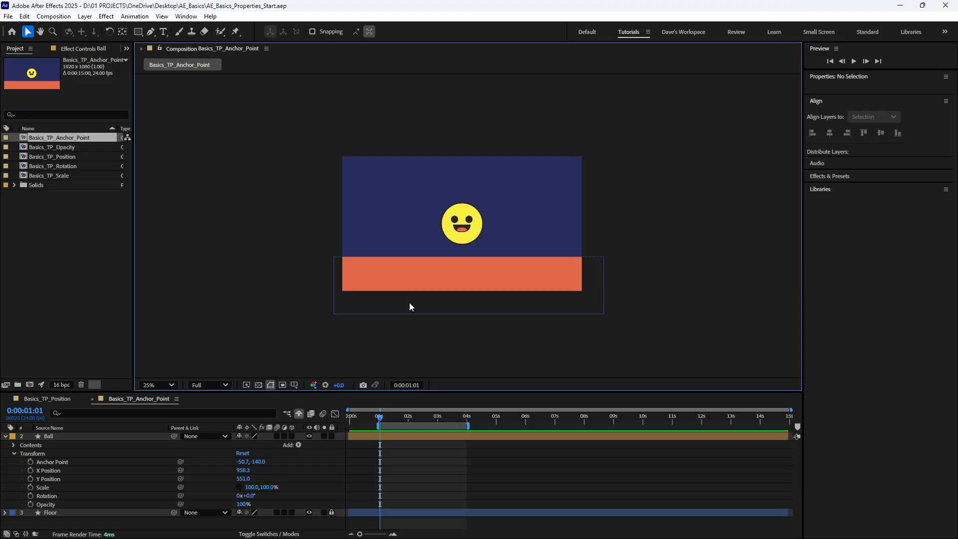
left_click(456, 234)
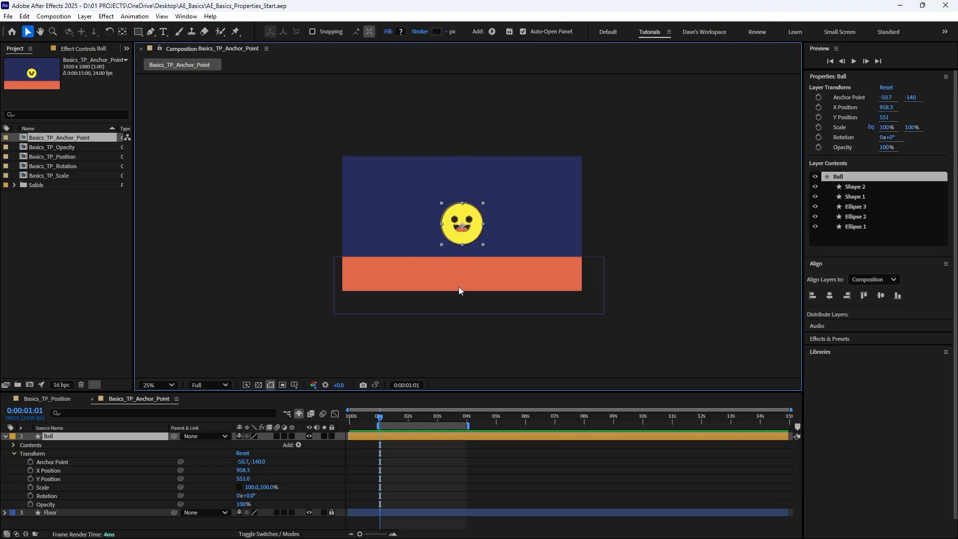
left_click(244, 470)
type("0")
key("Tab")
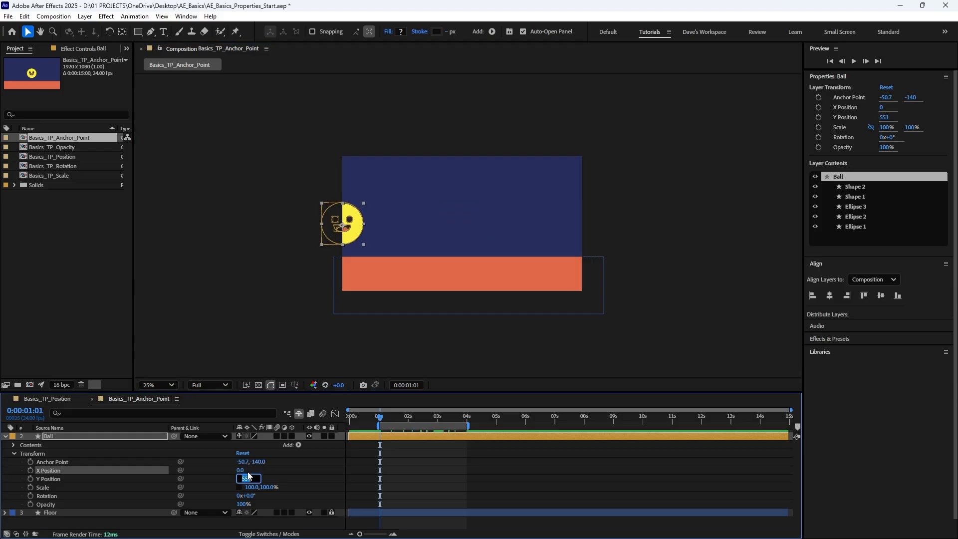
type("0")
key("Tab")
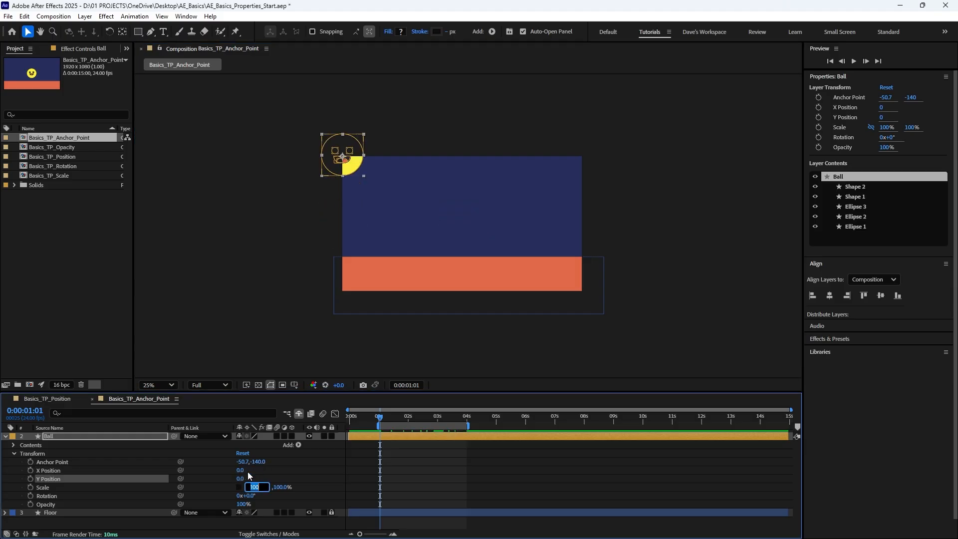
left_click(285, 243)
left_click(343, 157)
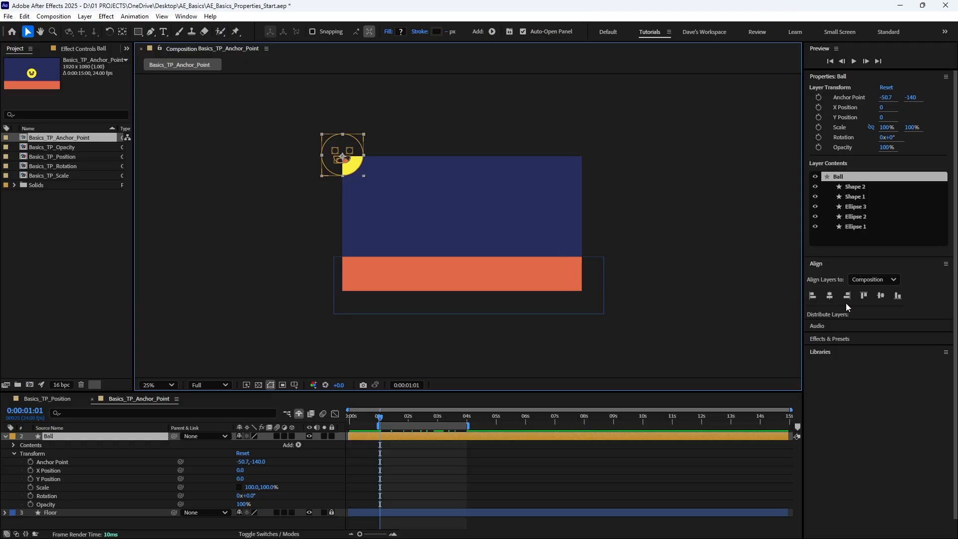
- Center the Ball horizontally and vertically in the composition using alignment
left_click(829, 296)
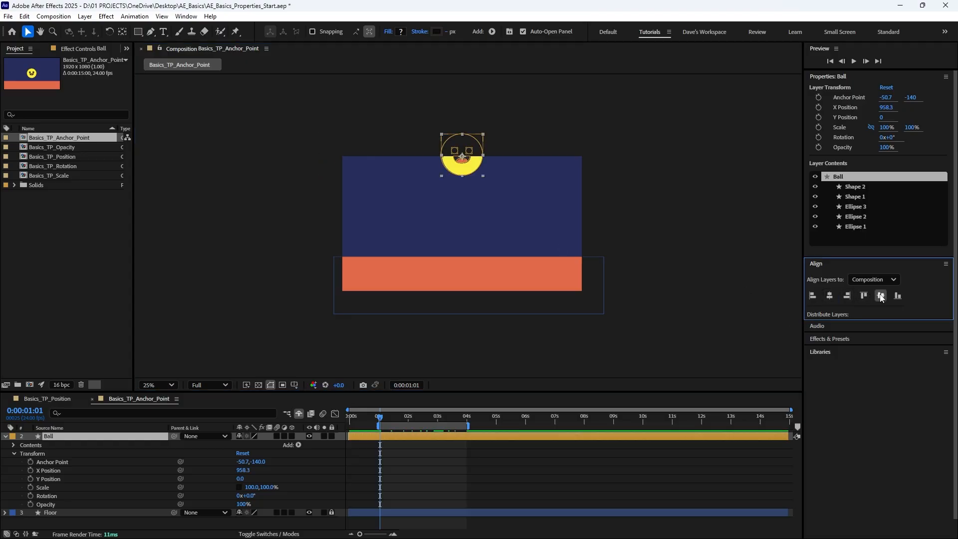
left_click(880, 297)
left_click(639, 216)
- Use the Pan Behind tool to place the Ball's anchor point at its center, -49, -151, and undo the test rotation
scroll(467, 224, "up", 2)
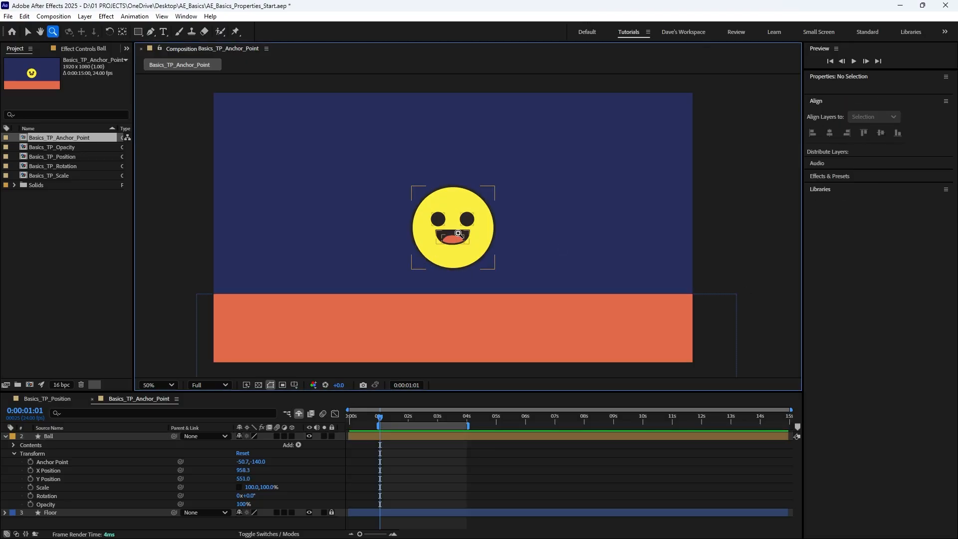
scroll(459, 234, "up", 2)
left_click(430, 295)
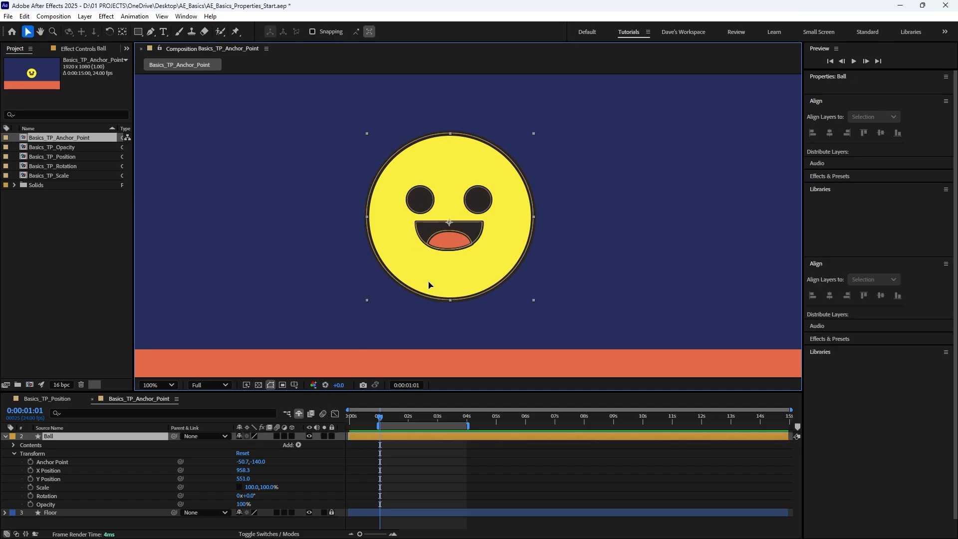
left_click(64, 460)
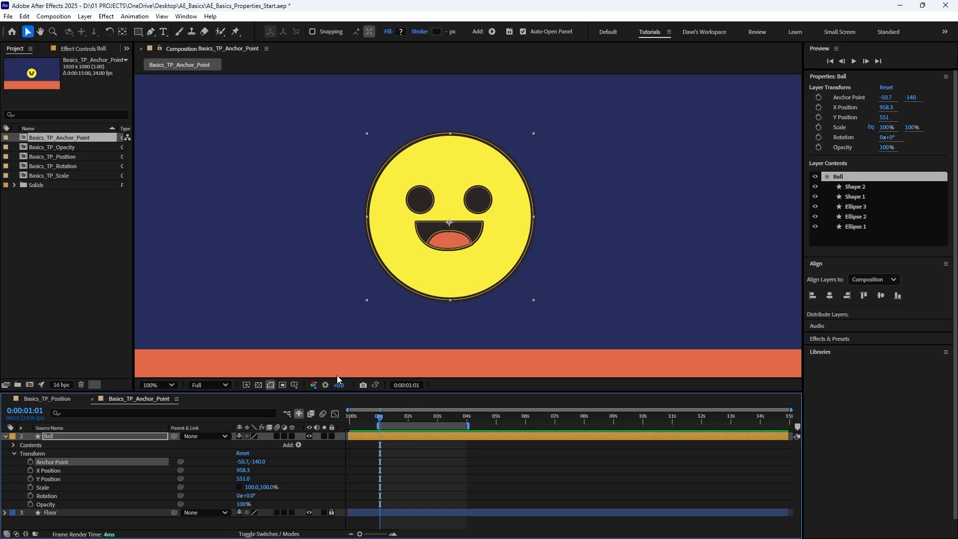
left_click(122, 32)
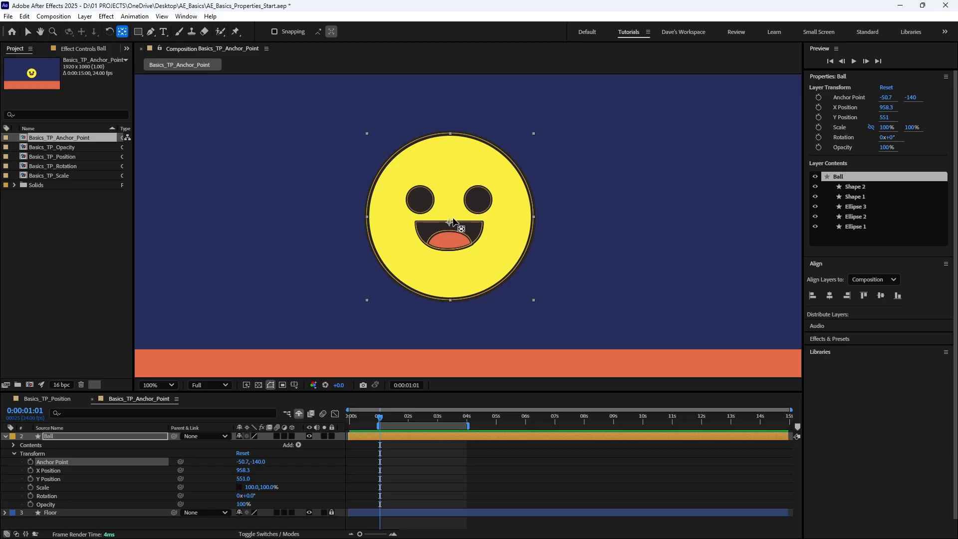
left_click_drag(453, 218, 483, 256)
key("ctrl+z")
key("w")
key("ctrl+z")
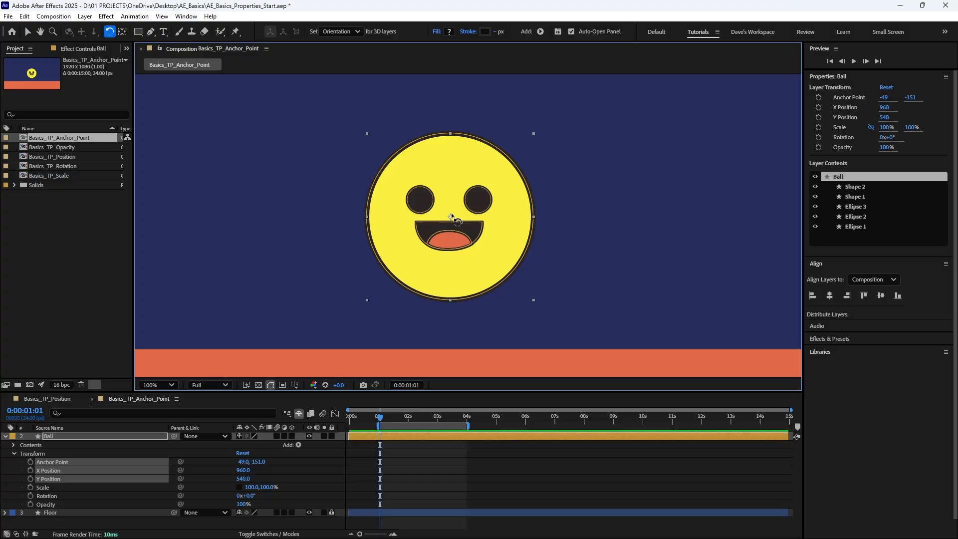
- Try rotating and scaling the Ball around an anchor point at its upper-left bounding-box corner, and undo back to the centered anchor
key("y")
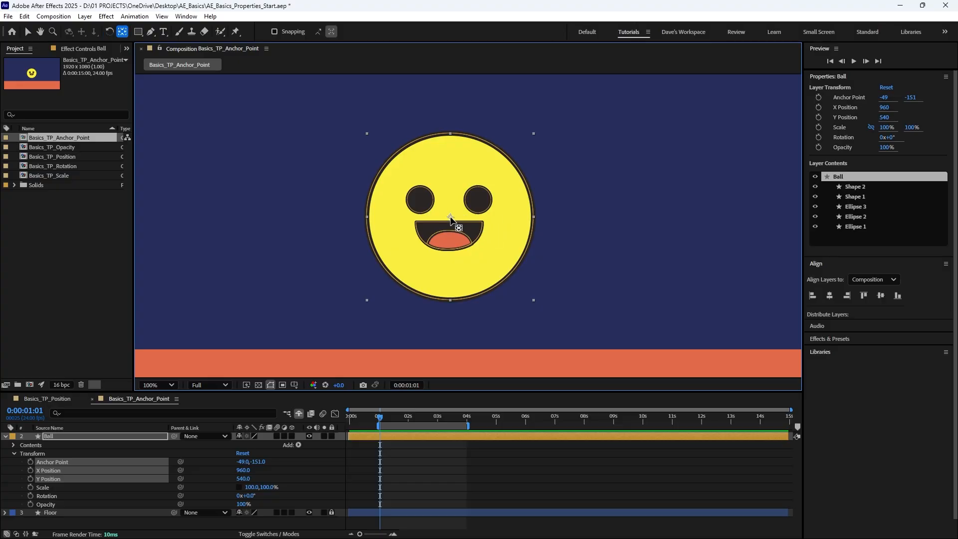
left_click_drag(451, 218, 364, 138)
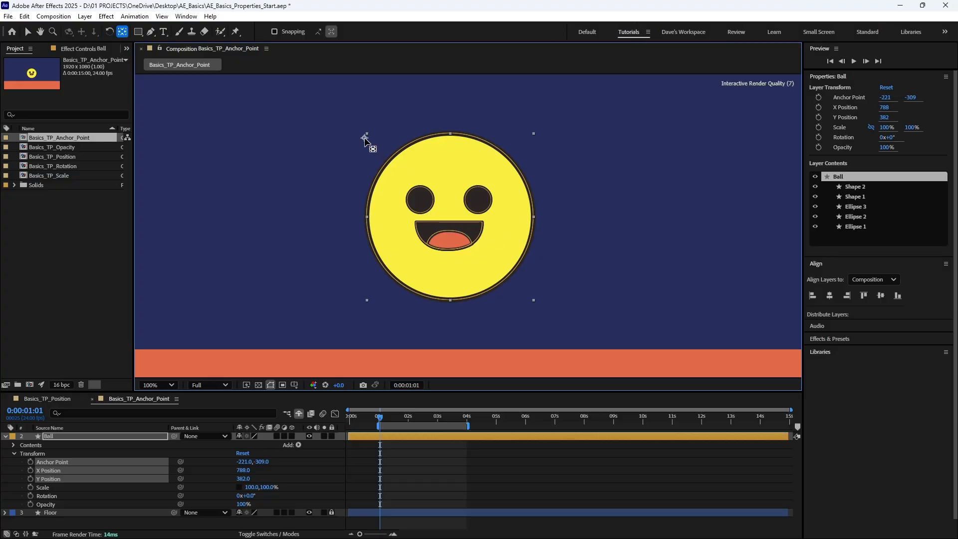
key("w")
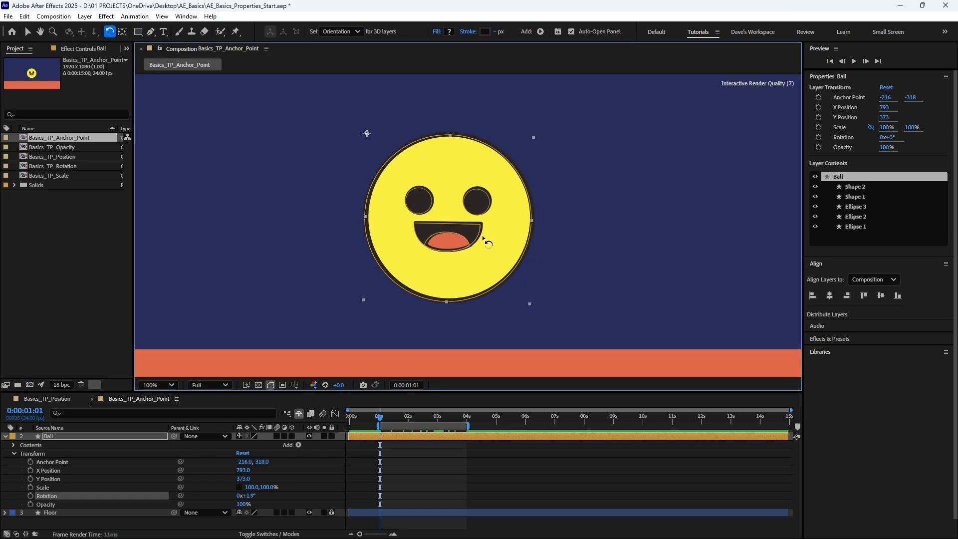
left_click_drag(486, 239, 222, 298)
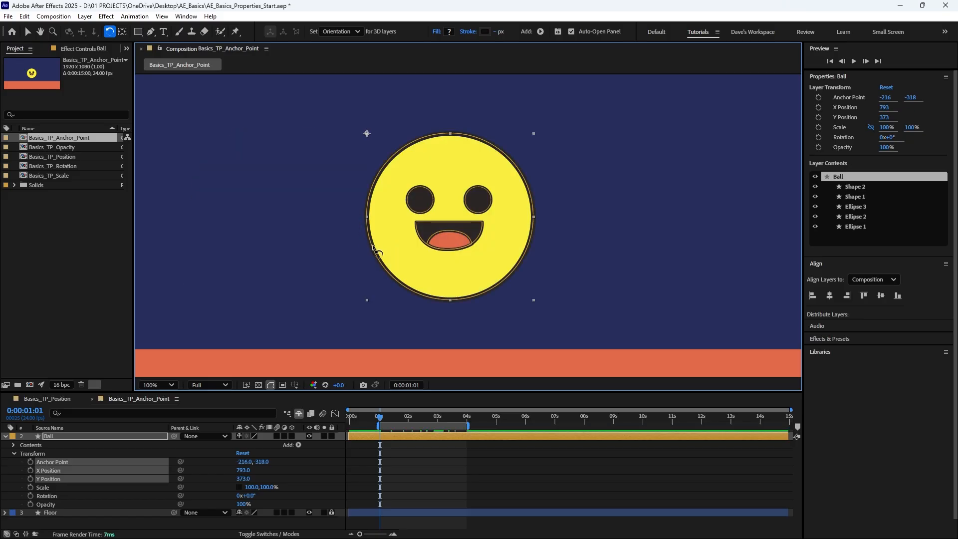
left_click_drag(257, 487, 237, 495)
key("ctrl+z")
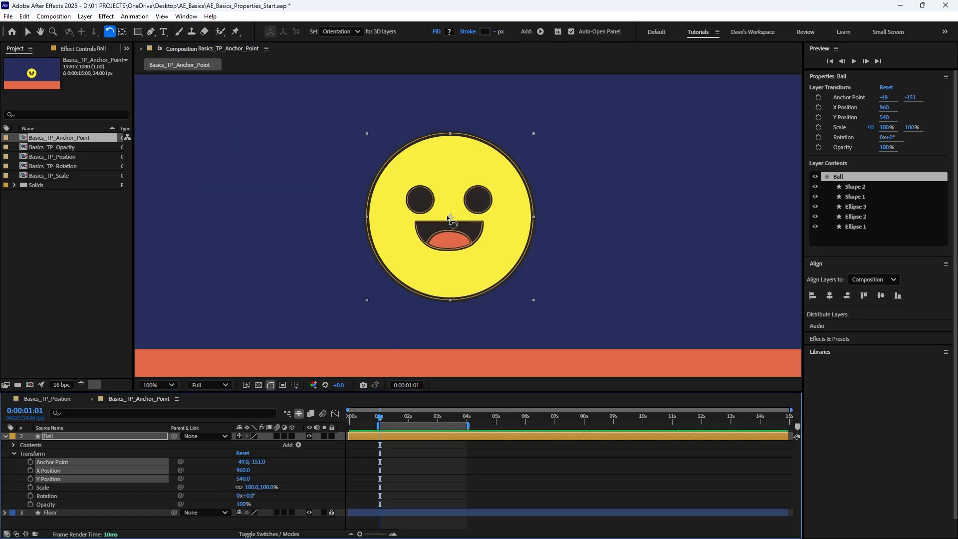
- Move the Ball's anchor point to its bottom edge at -49, 16, and undo a test scaling from there
left_click(122, 32)
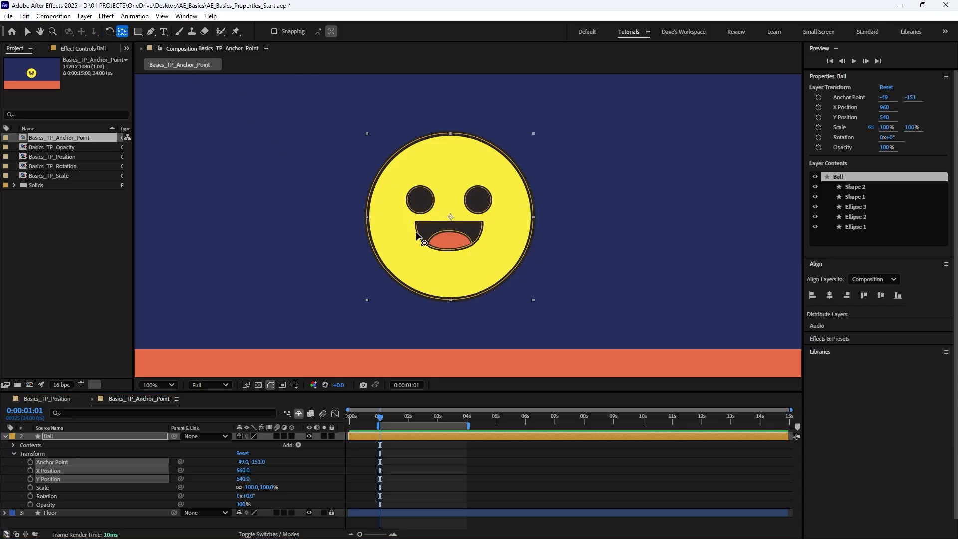
left_click_drag(453, 216, 454, 297)
left_click(300, 492)
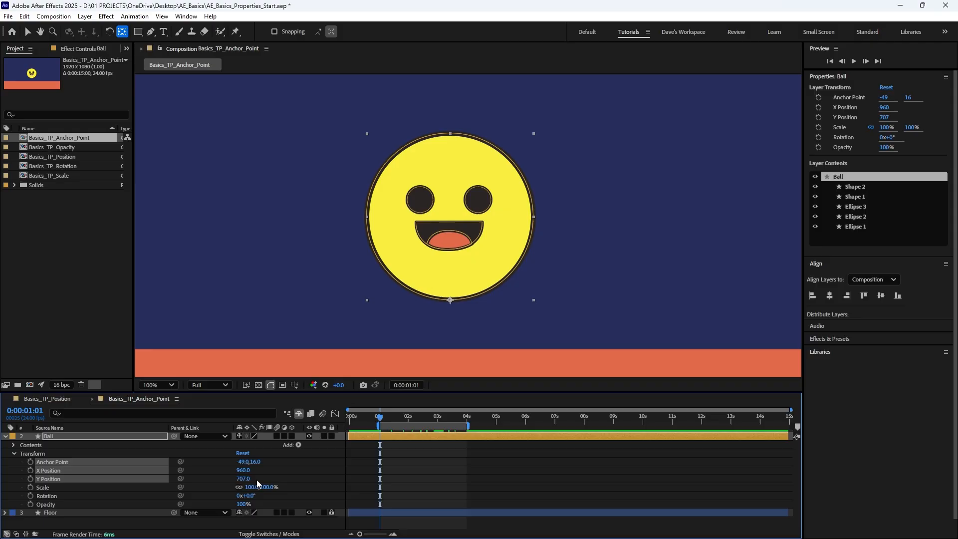
left_click_drag(251, 487, 286, 478)
key("ctrl+z")
- Switch to the Basics_TP_Position composition, set the current time to 0:00:01:00 and select the Ball
left_click(60, 400)
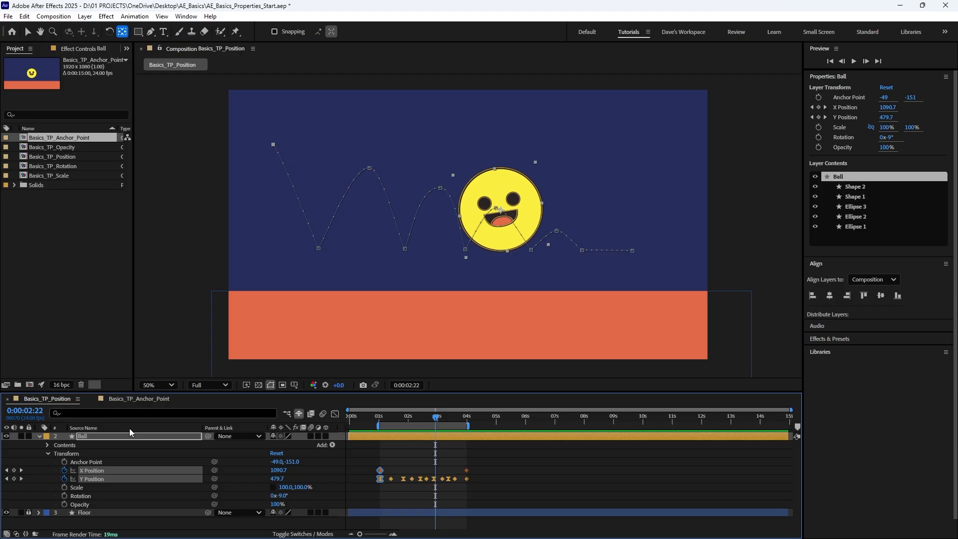
left_click(510, 467)
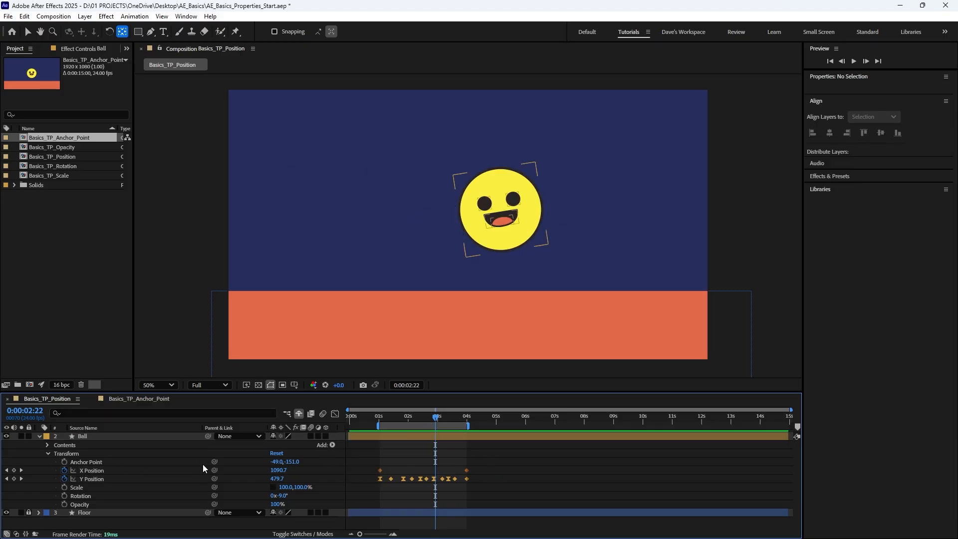
left_click_drag(436, 417, 379, 417)
left_click(272, 144)
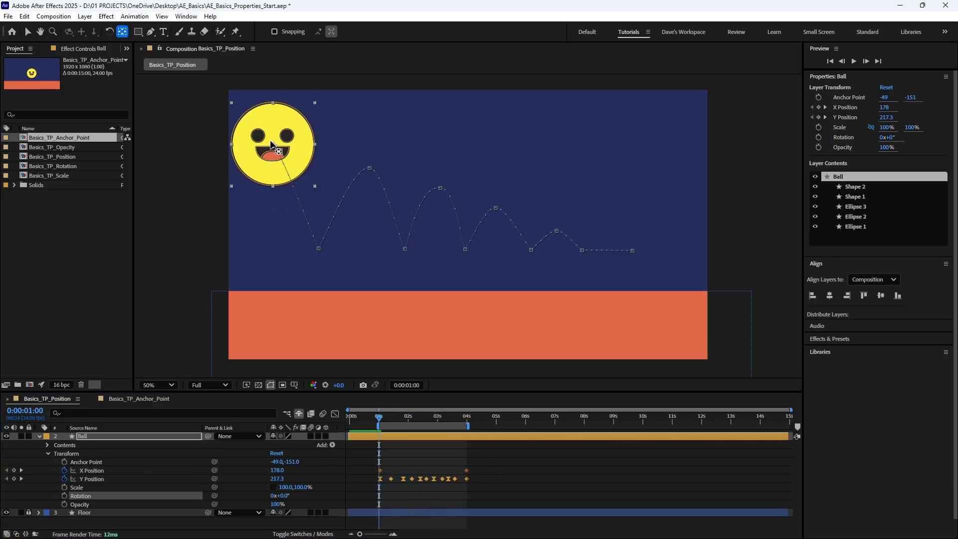
- Move the animated Ball's anchor point to its bottom edge, at -49, 16, with the Pan Behind tool
key("z")
left_click(277, 149)
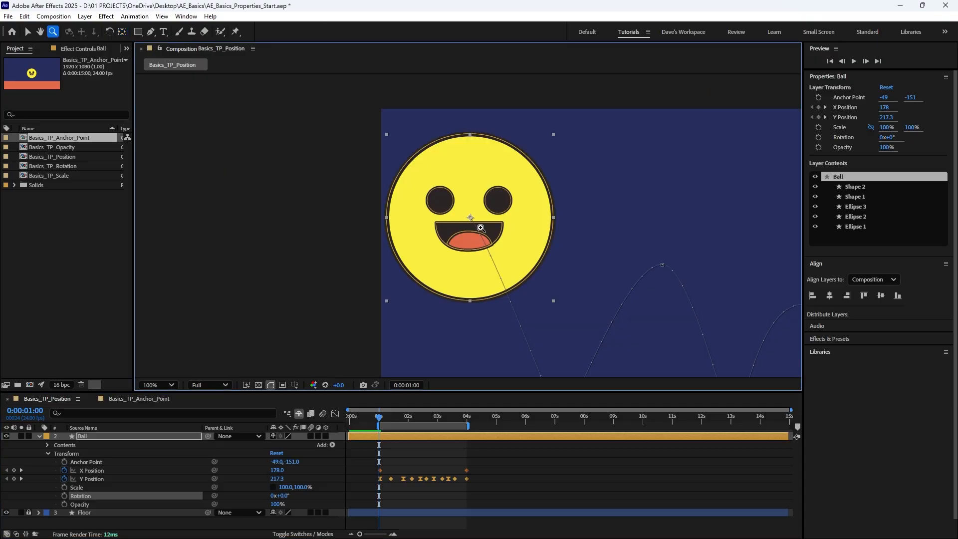
left_click(494, 216)
key("y")
left_click_drag(460, 254, 423, 173)
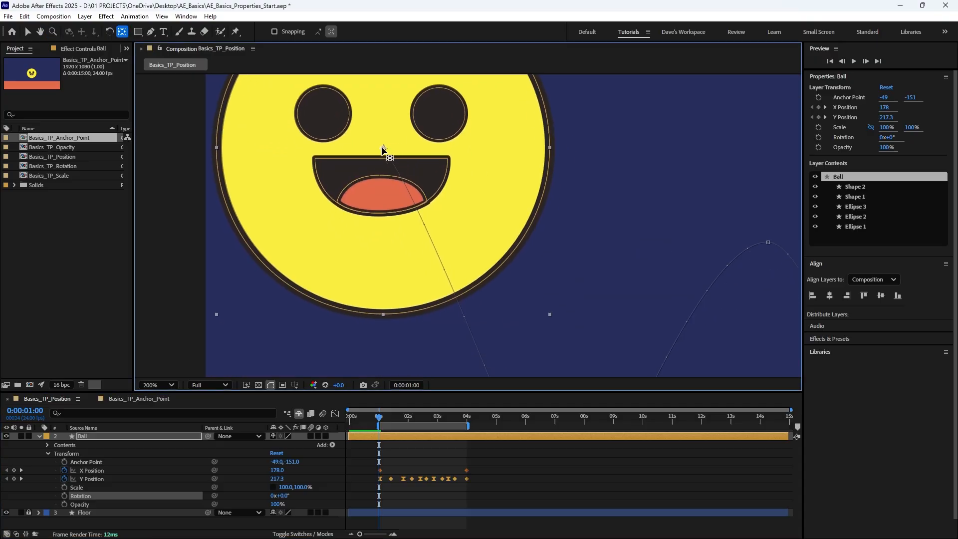
left_click(100, 461)
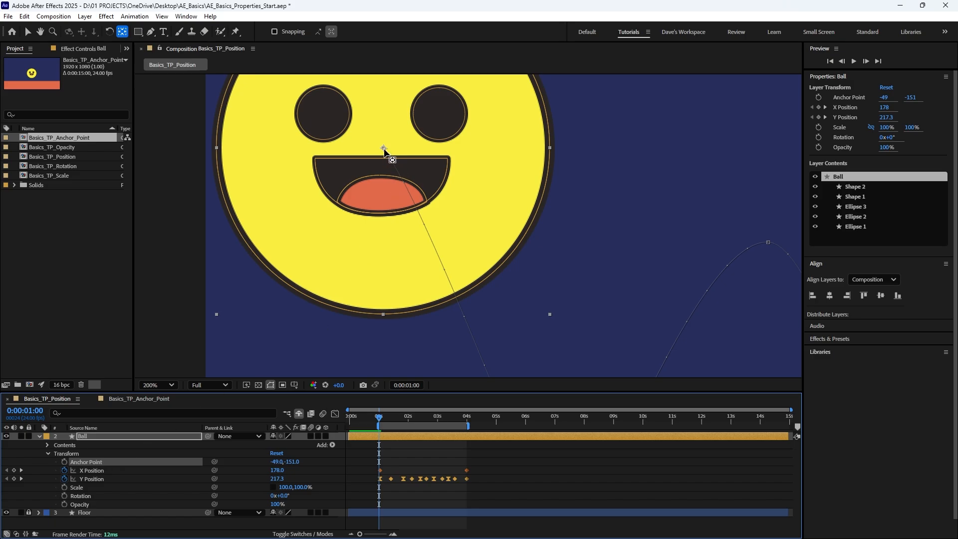
left_click_drag(384, 150, 384, 321)
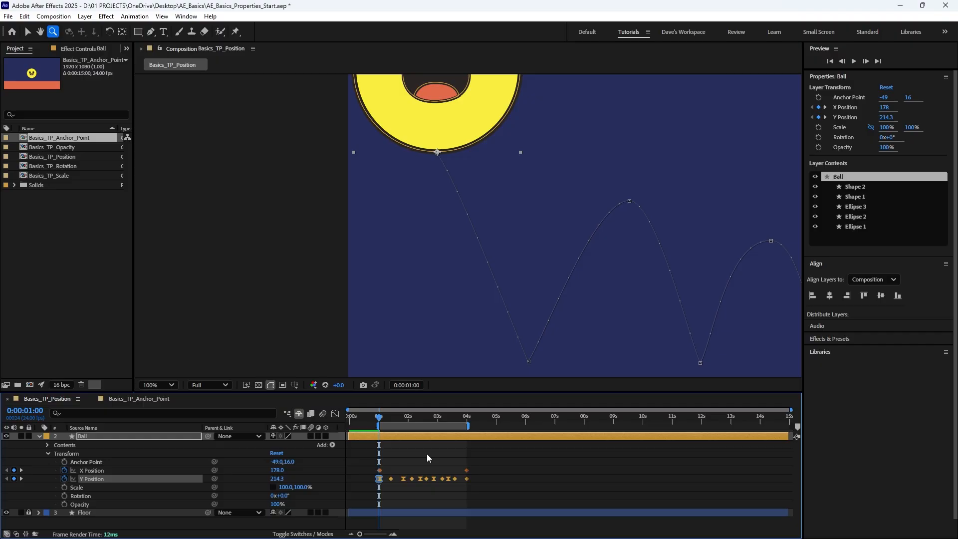
- Nudge the Ball downward at its first Y Position keyframe to a Y value of 374.3
key("shift+Down")
key("shift+Down")
key("shift+Down")
key("shift+Down")
key("shift+Down")
key("shift+Down")
key("shift+Down")
key("shift+Down")
key("shift+Down")
key("shift+Down")
key("shift+Down")
key("shift+Down")
key("shift+Down")
key("shift+Down")
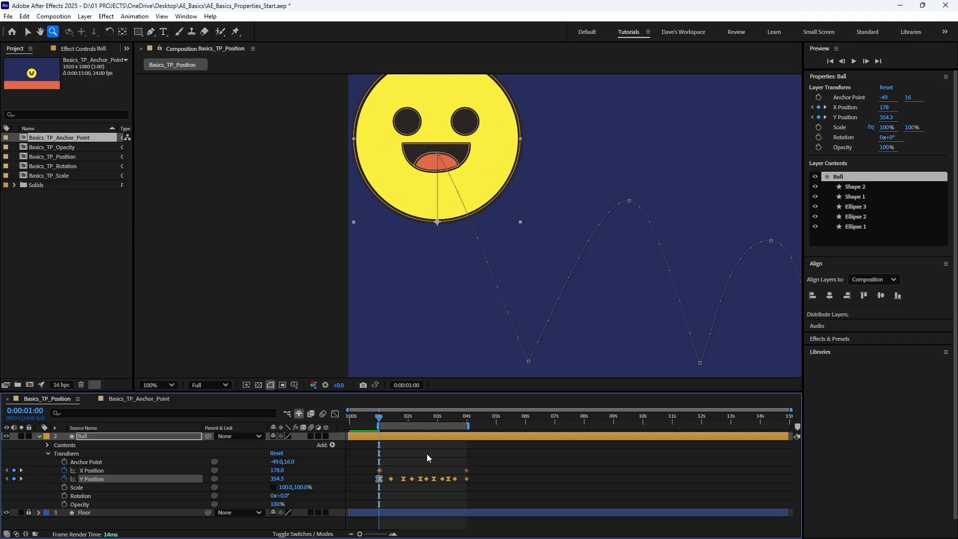
key("shift+Down")
key("shift+Down")
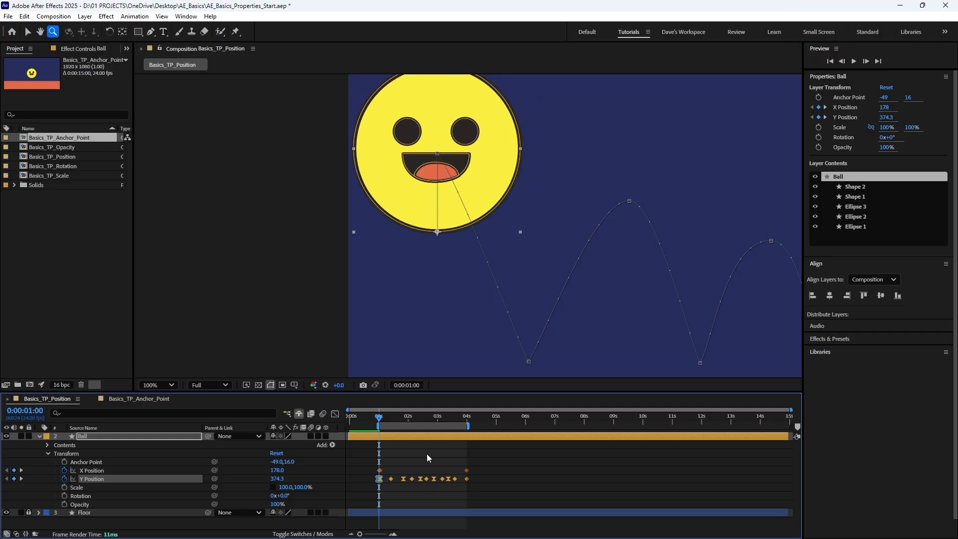
- Fit the whole Basics_TP_Position composition in the viewer
left_click(544, 227, "alt")
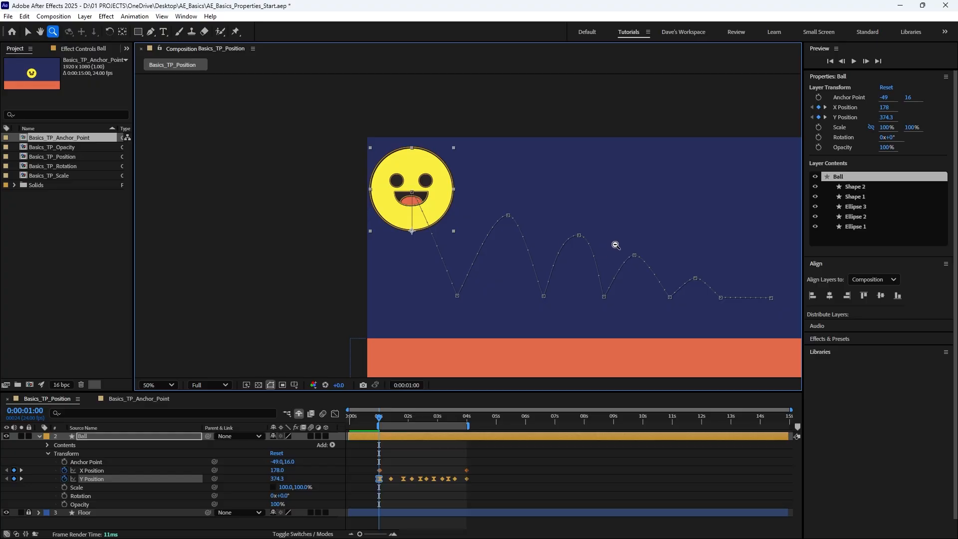
left_click(559, 253, "alt")
left_click(449, 229)
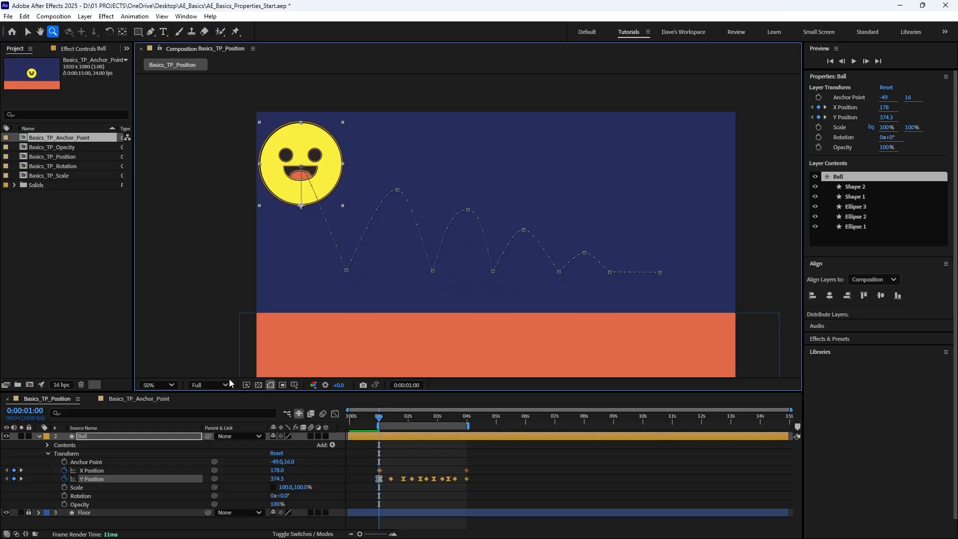
left_click(164, 384)
left_click(175, 199)
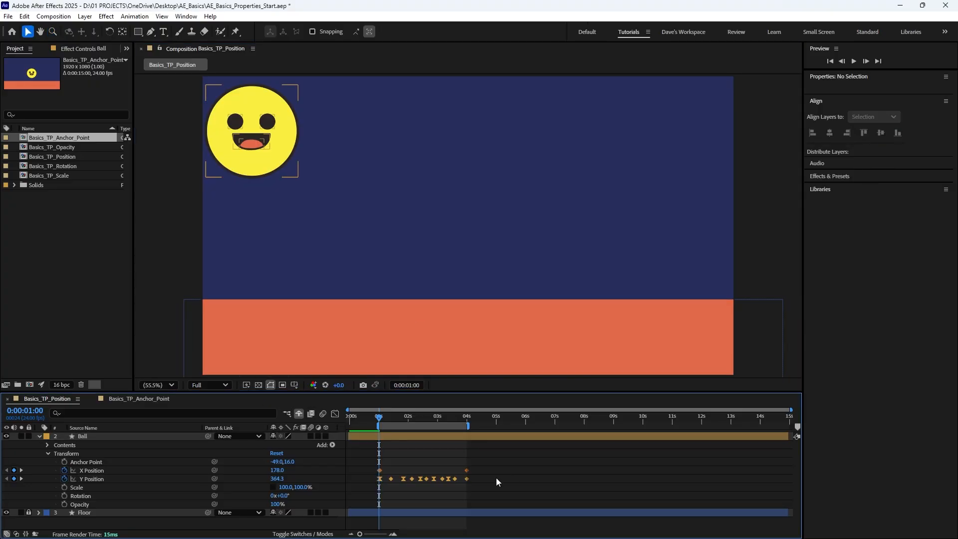
- Move all of the Ball's position keyframes together so its bounces land on the floor's upper edge, and preview the motion
left_click_drag(494, 480, 378, 472)
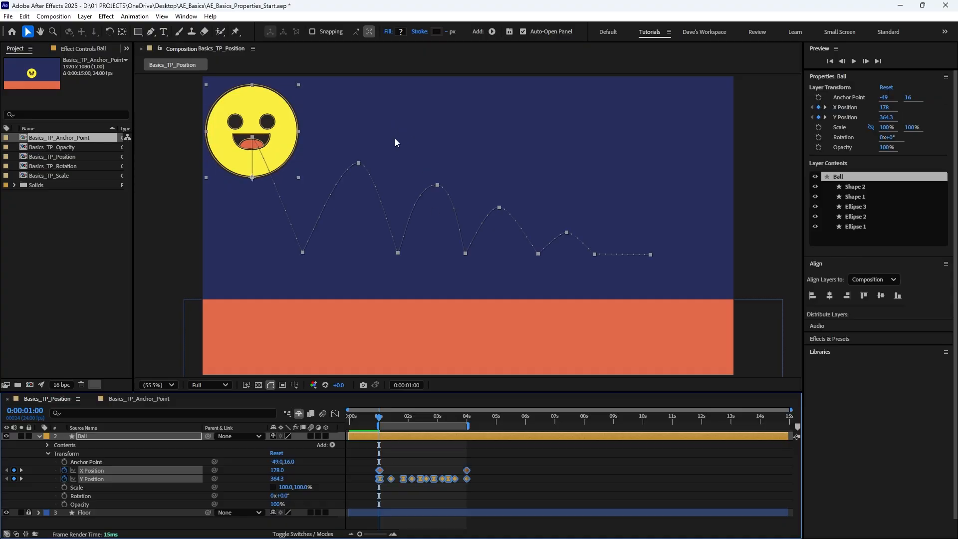
left_click_drag(360, 163, 392, 208)
left_click_drag(390, 208, 386, 209)
key("space")
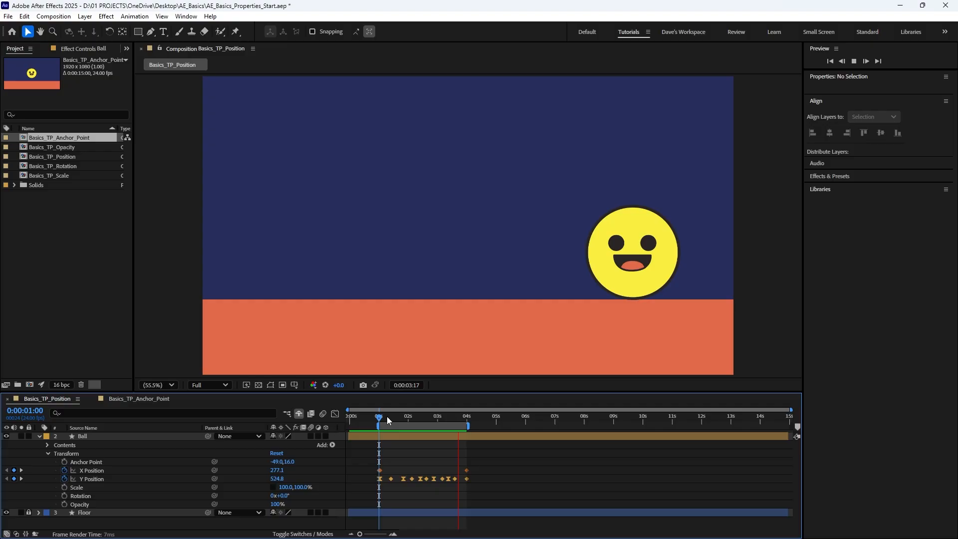
left_click_drag(386, 415, 426, 451)
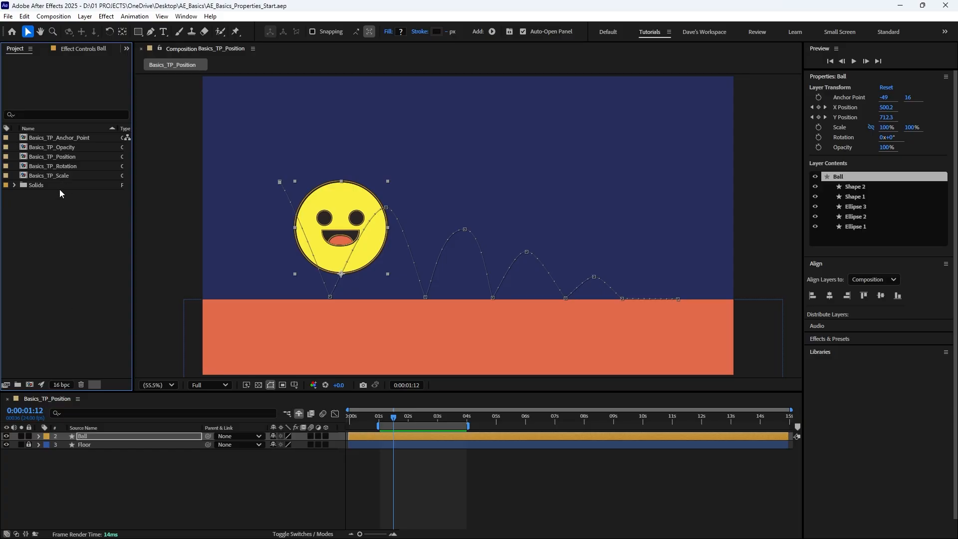
- Open the Basics_TP_Scale composition and move the Ball's anchor point to its bottom edge at -49, 16 with the Pan Behind tool
double_click(60, 176)
left_click(481, 232)
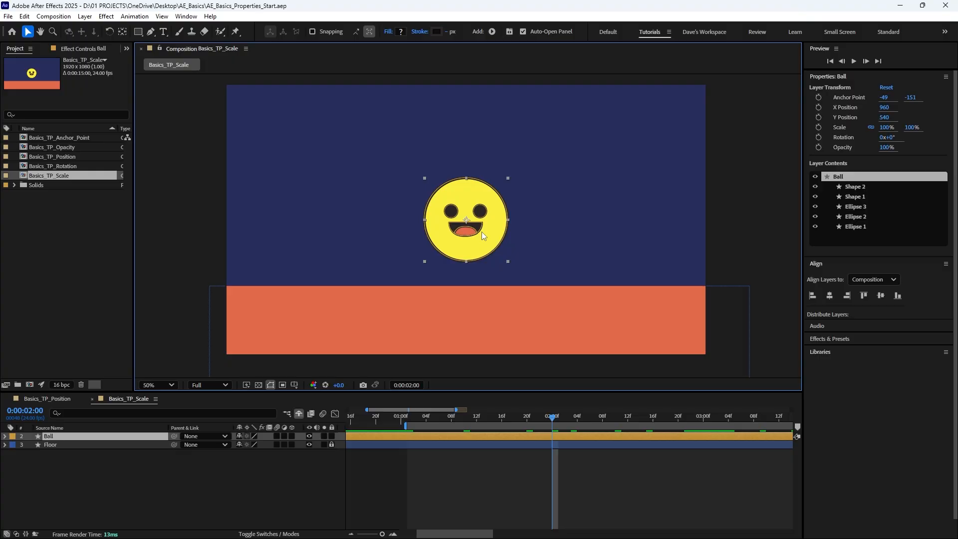
left_click(122, 31)
left_click_drag(466, 220, 464, 267)
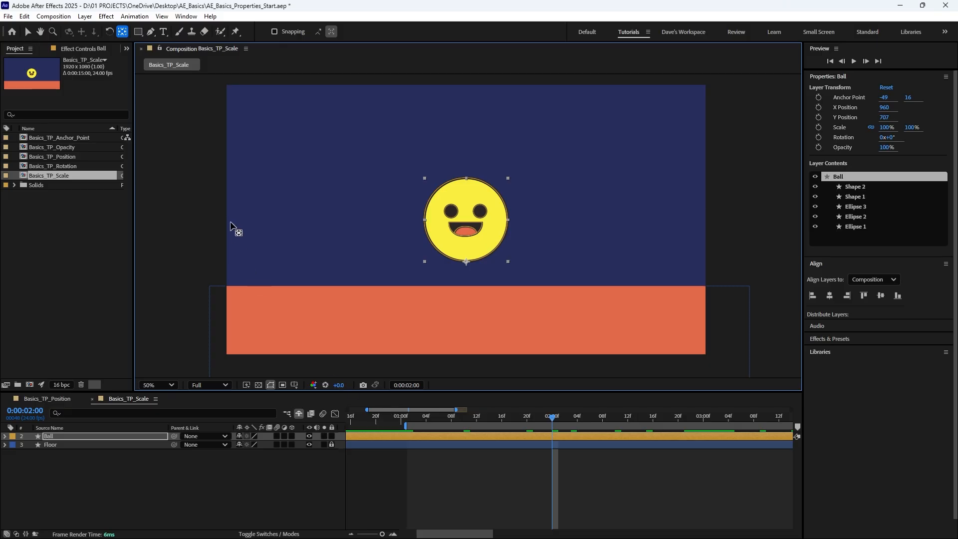
left_click(27, 31)
- Shorten the work area to end at 0:00:02:00
left_click(170, 511)
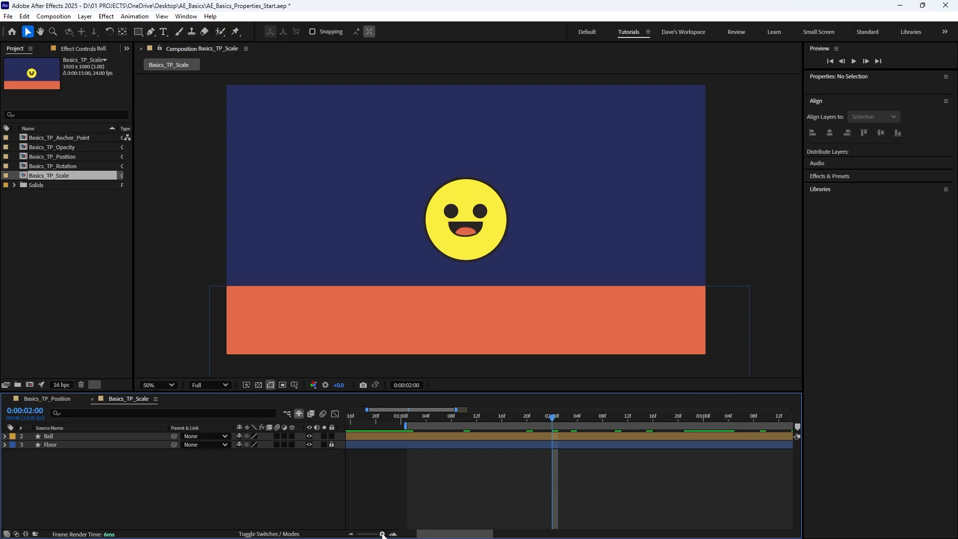
left_click_drag(382, 534, 373, 534)
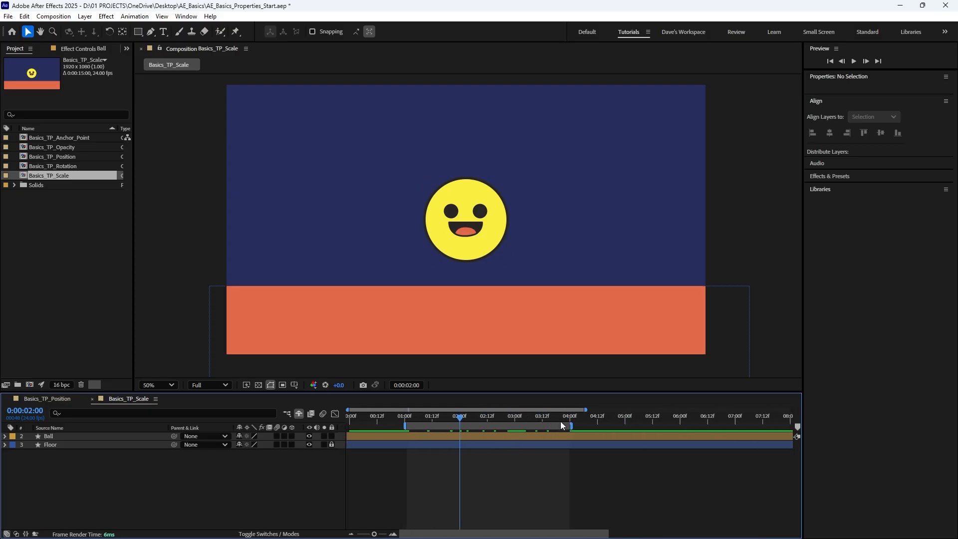
left_click_drag(567, 427, 408, 425)
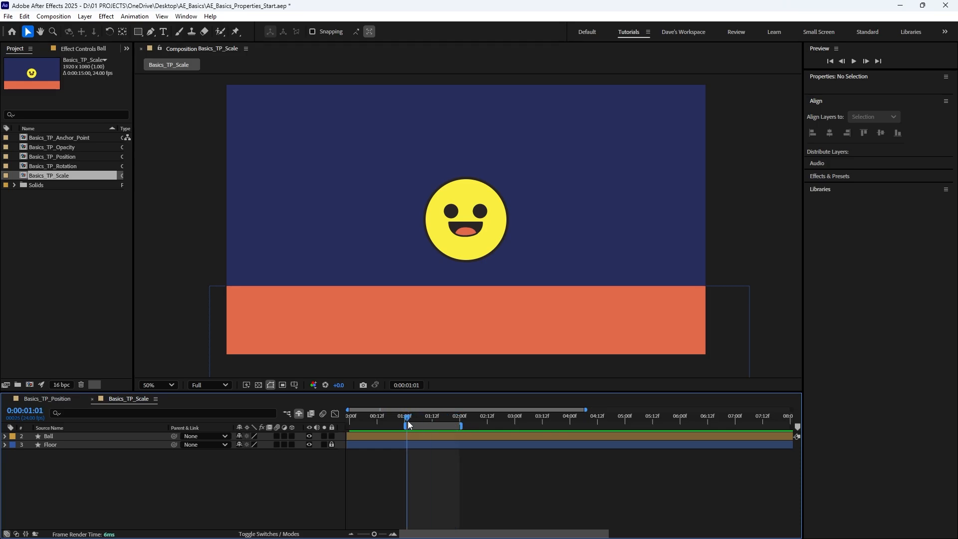
- Rest the Ball on the floor at a Y Position of 802 and keyframe that value at 0:00:01:00 and 0:00:01:12
left_click(5, 437)
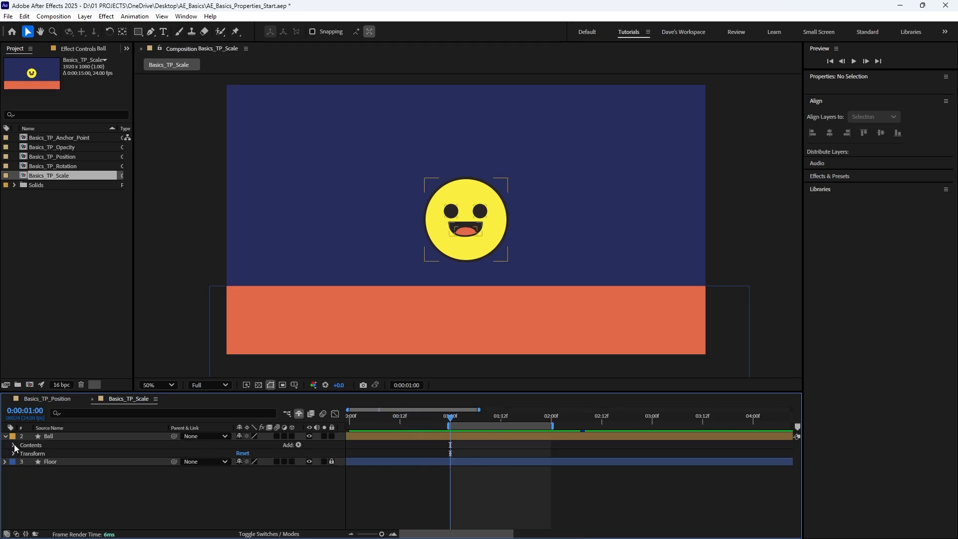
left_click(13, 454)
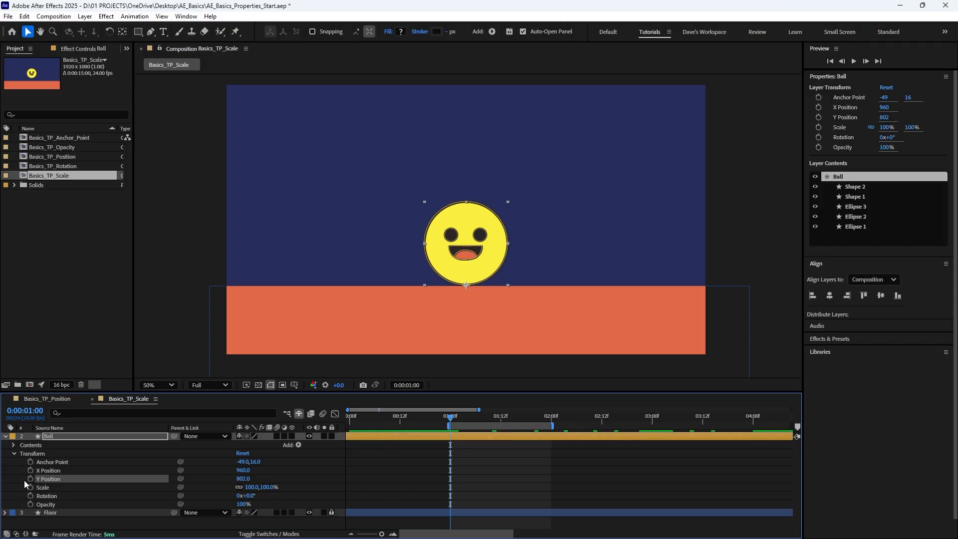
left_click(31, 478)
left_click(500, 416)
left_click(316, 478)
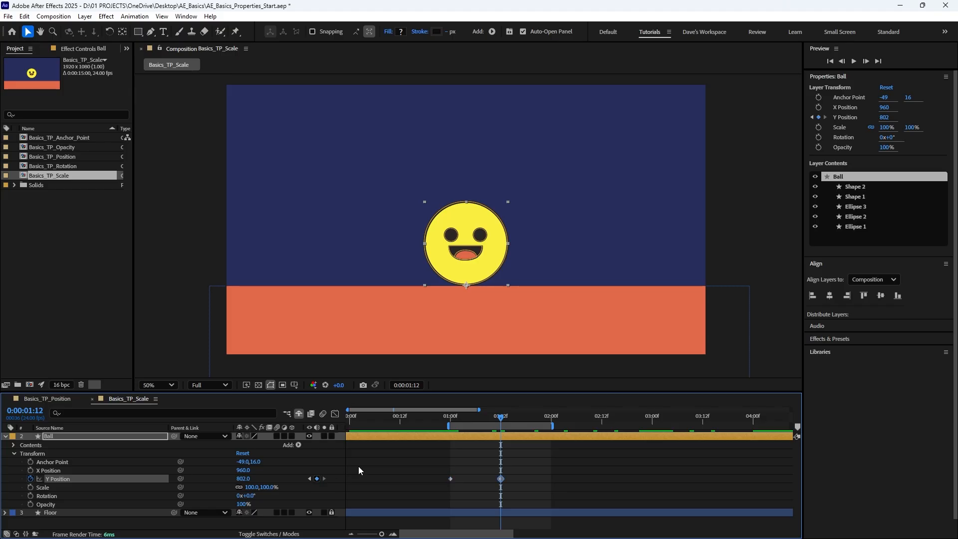
- Copy the Ball's first Y Position keyframe to 0:00:02:00
mouse_move(540, 417)
left_mouse_down()
mouse_move(559, 420)
mouse_move(553, 426)
left_mouse_up()
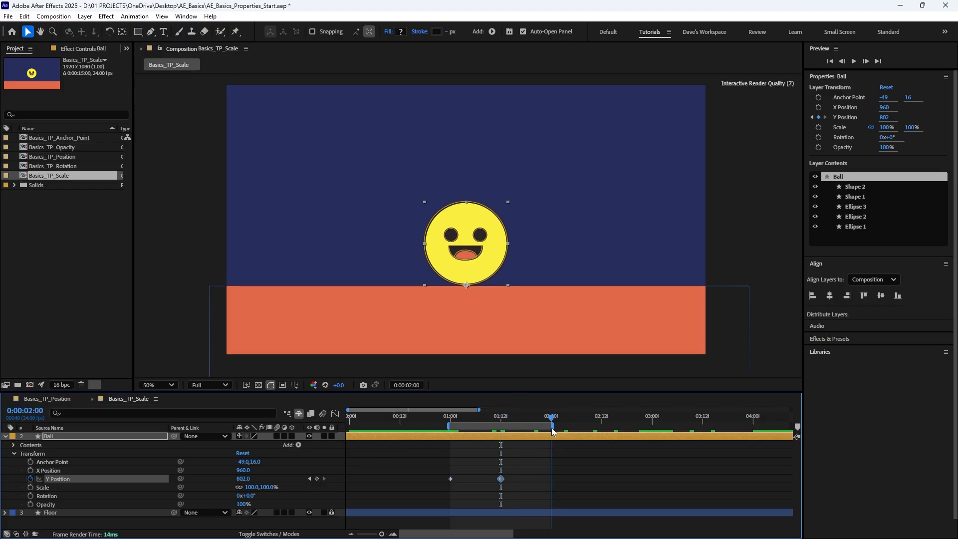
left_click_drag(459, 483, 438, 471)
key("ctrl+c")
key("ctrl+v")
- Raise the Ball to a Y Position of 420 at the 0:00:01:12 keyframe and preview the bounce
left_click(501, 417)
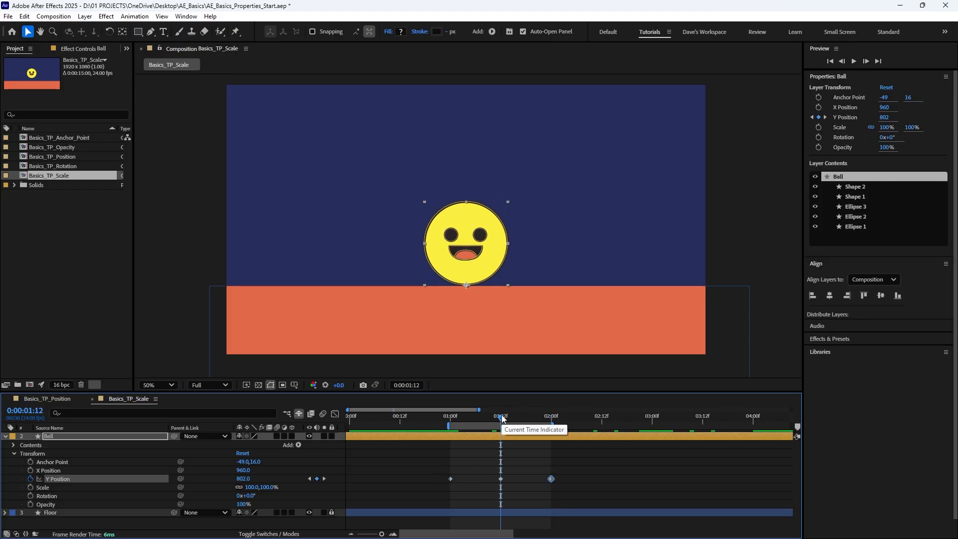
left_click(500, 479)
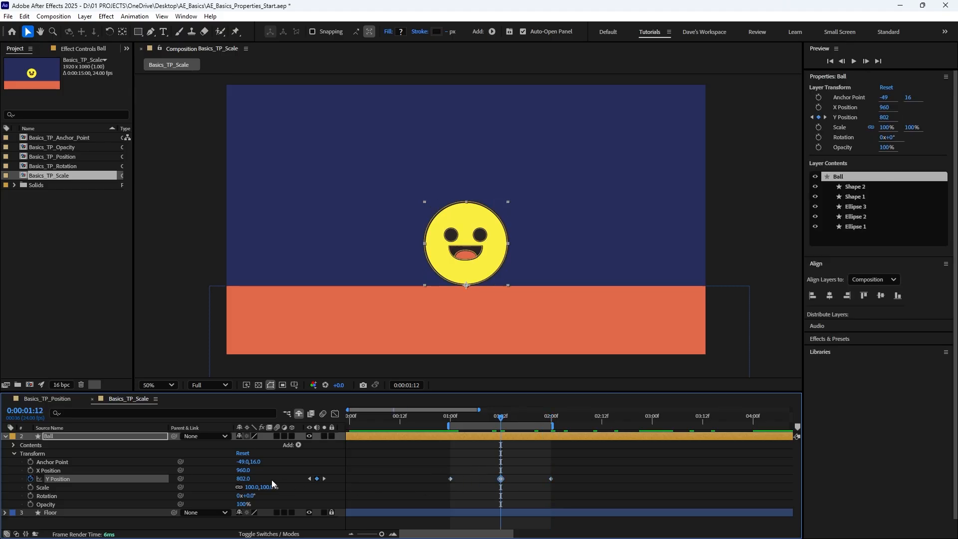
left_click_drag(458, 228, 457, 134)
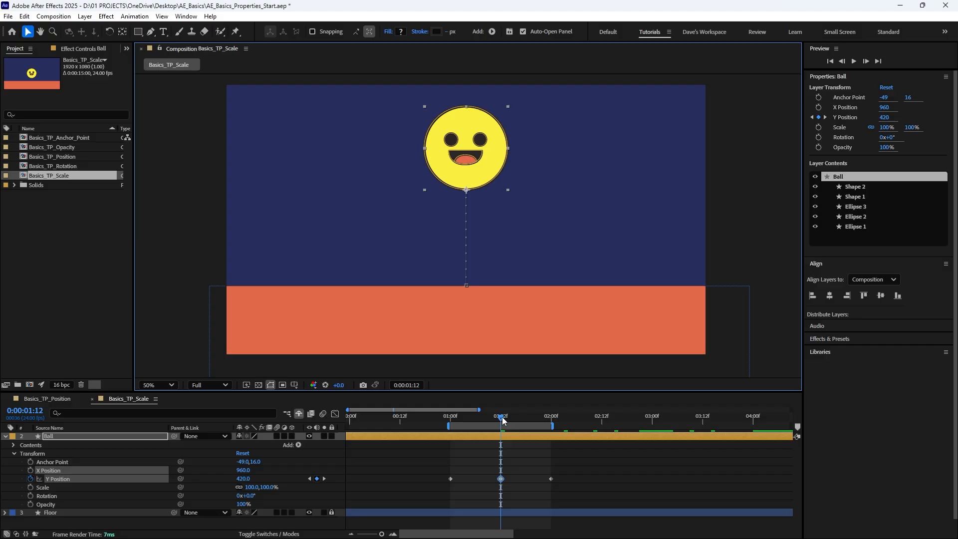
left_click_drag(502, 421, 450, 424)
key("space")
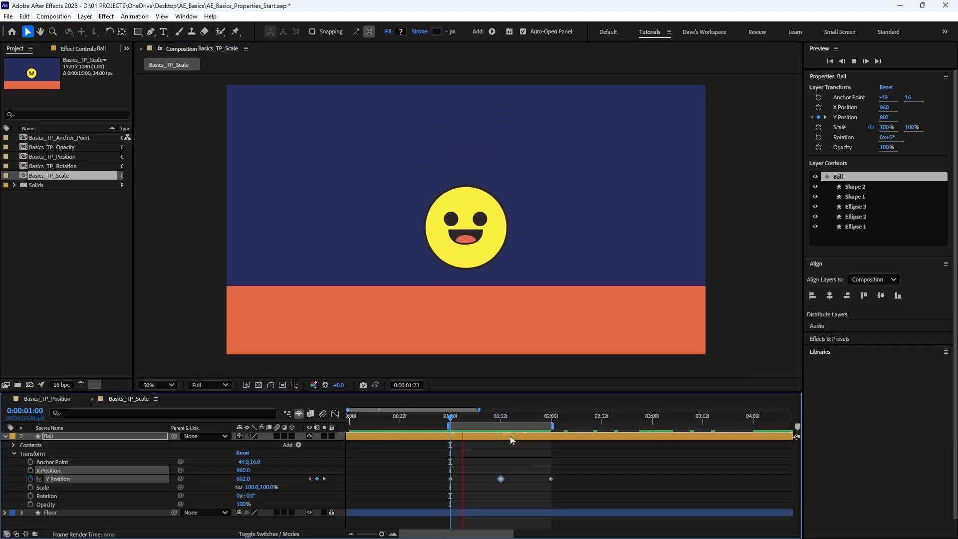
- Apply Easy Ease to the Y Position keyframe at 0:00:01:12 and preview the bounce from 0:00:01:00
left_click(499, 416)
left_click_drag(520, 492, 486, 472)
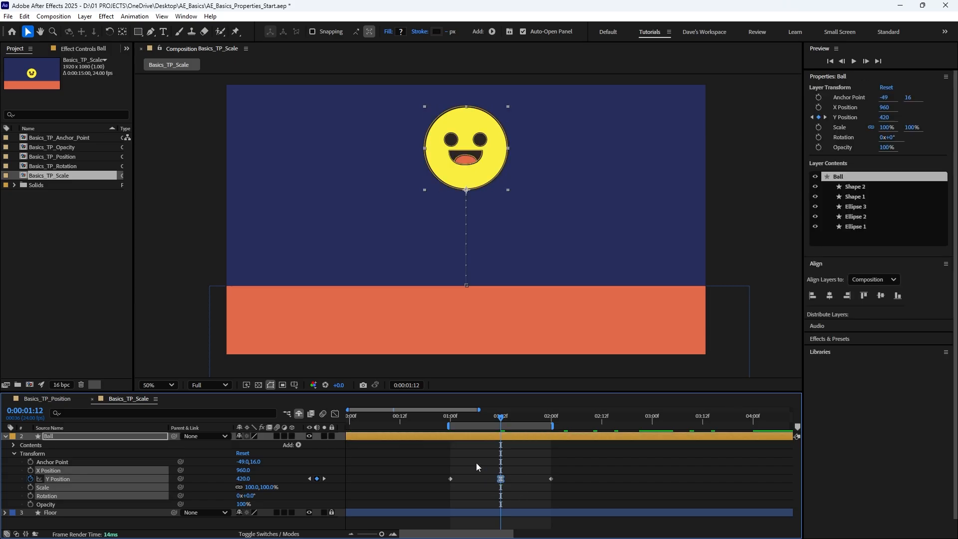
left_click(450, 417)
key("space")
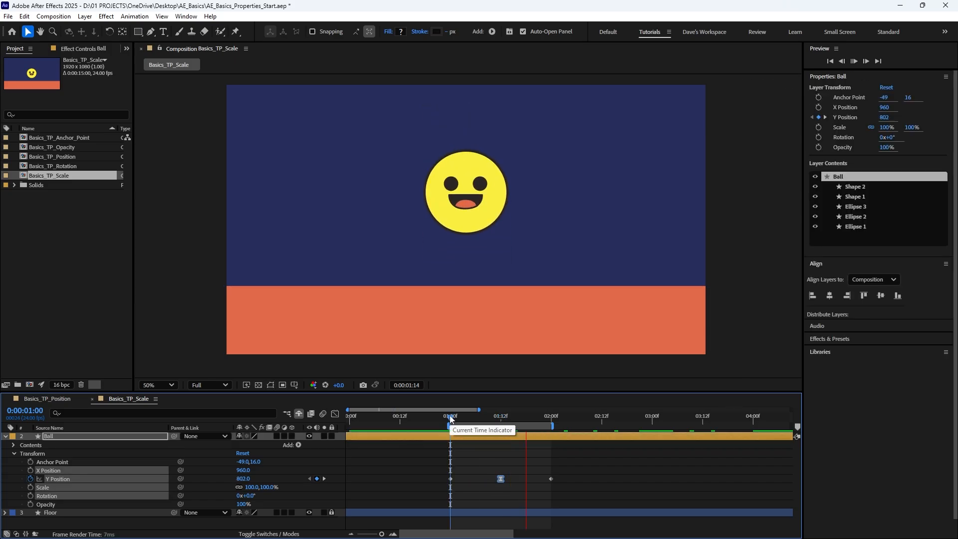
key("space")
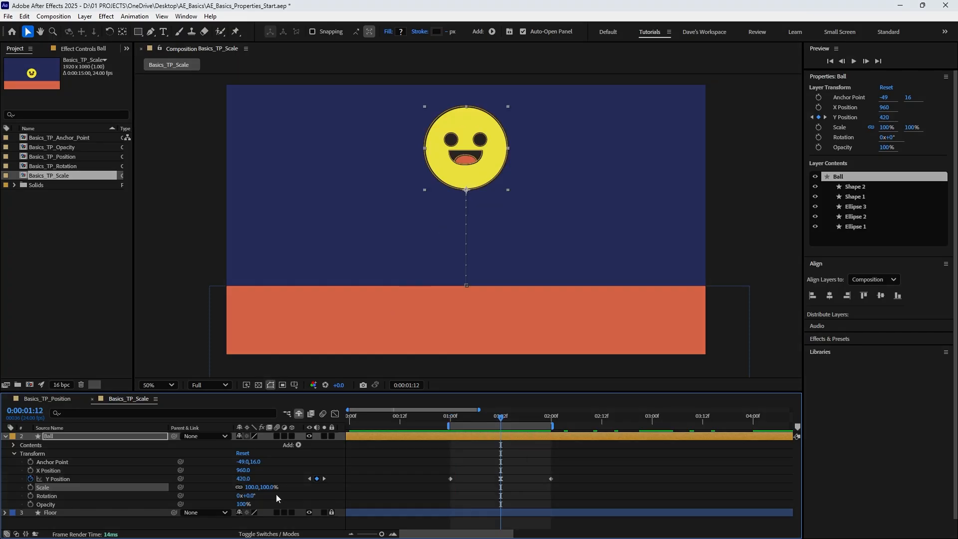
- Try scaling the Ball uniformly to 75% at 0:00:01:12 and undo the scale change
mouse_move(254, 490)
left_mouse_down()
mouse_move(267, 492)
mouse_move(247, 494)
left_mouse_up()
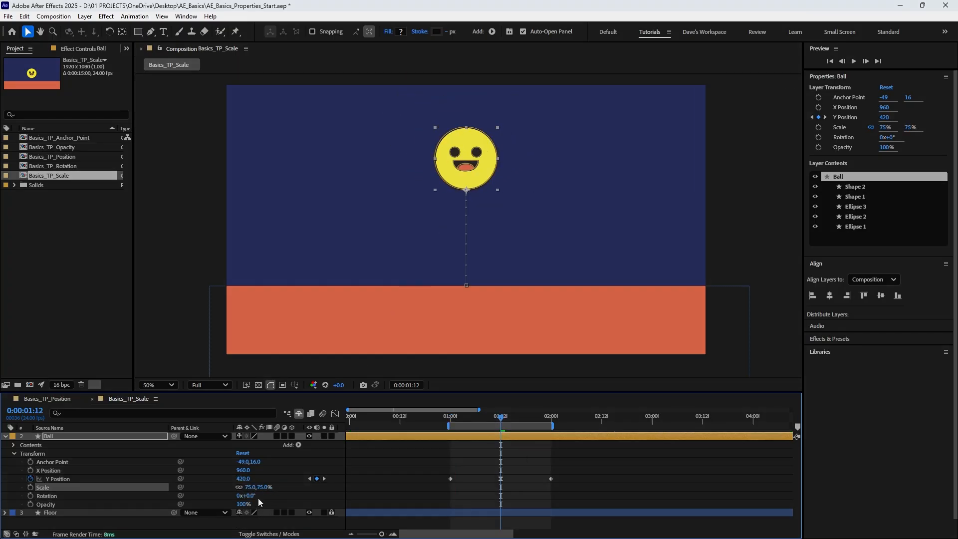
key("ctrl+z")
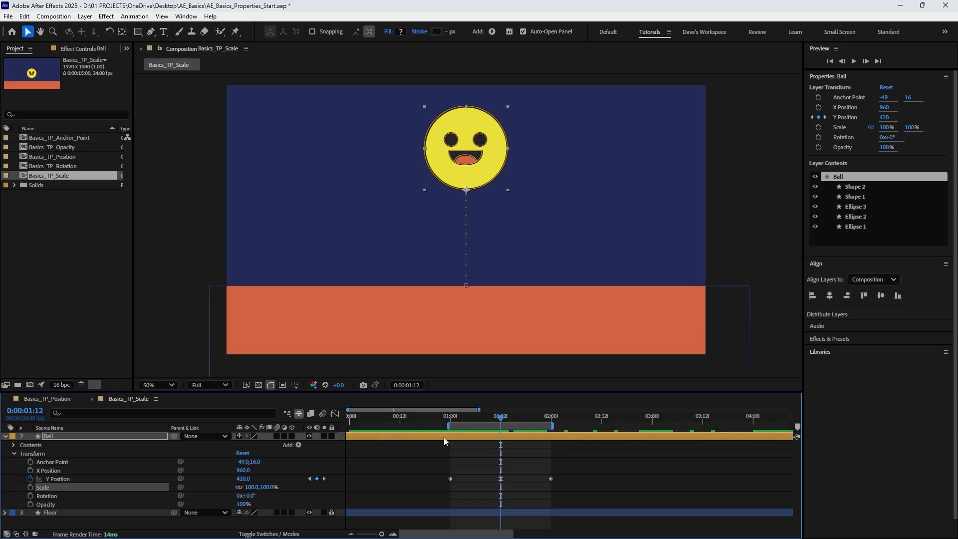
- Squash the Ball at 0:00:01:00 by unlinking its Scale dimensions, enabling Scale keyframes and setting the values to 140, 83%
left_click(450, 418)
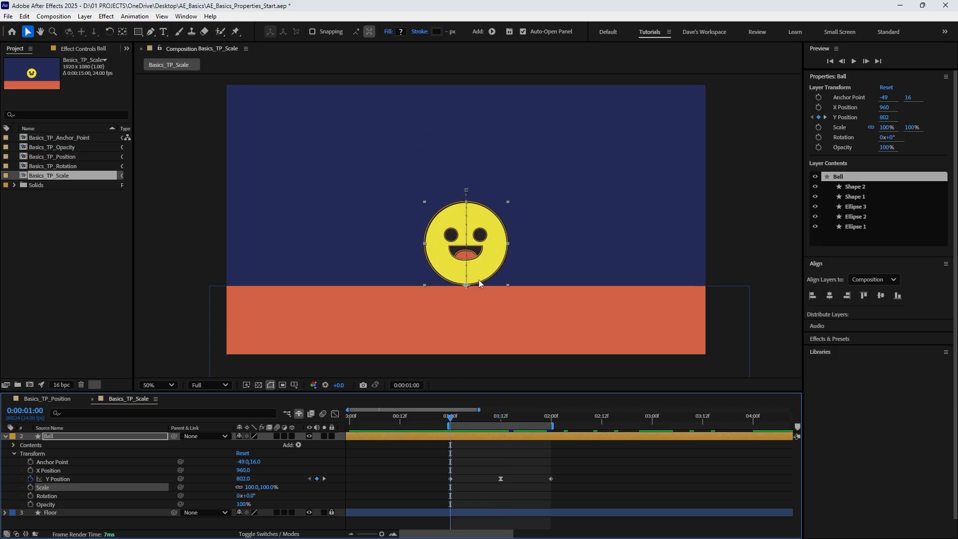
left_click(239, 488)
left_click(30, 487)
mouse_move(252, 488)
left_mouse_down()
mouse_move(274, 487)
mouse_move(264, 487)
left_mouse_up()
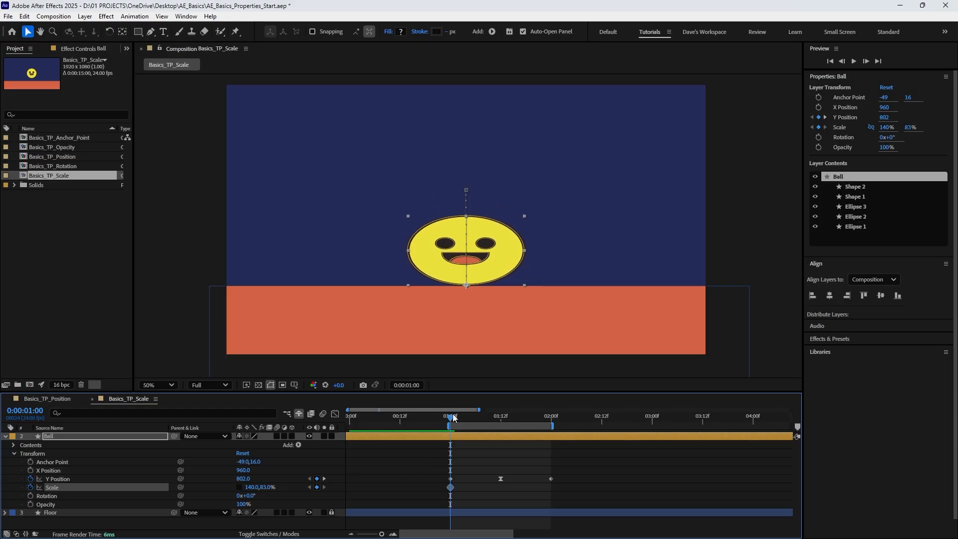
- Keyframe the Ball's Scale at 100, 100% at 0:00:01:12
left_click_drag(454, 418, 502, 433)
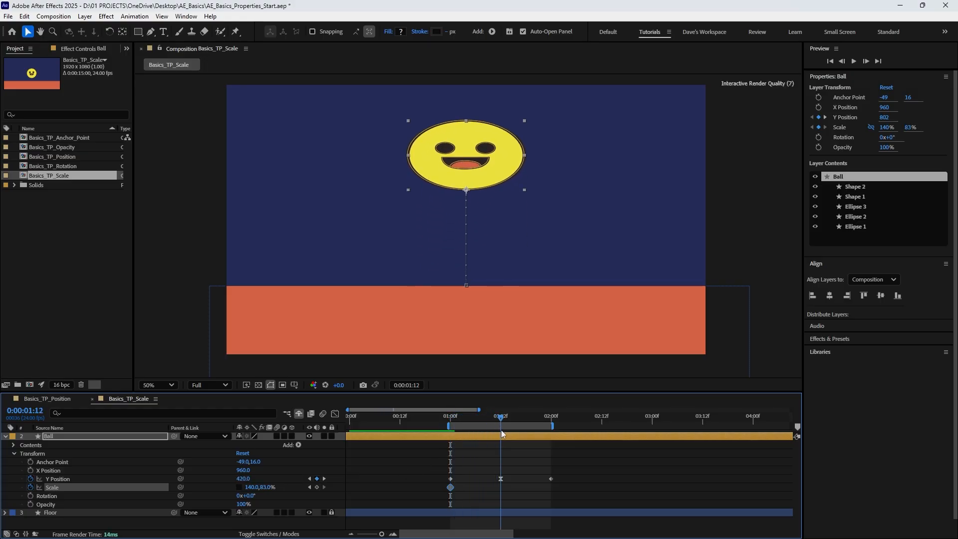
left_click_drag(254, 489, 252, 489)
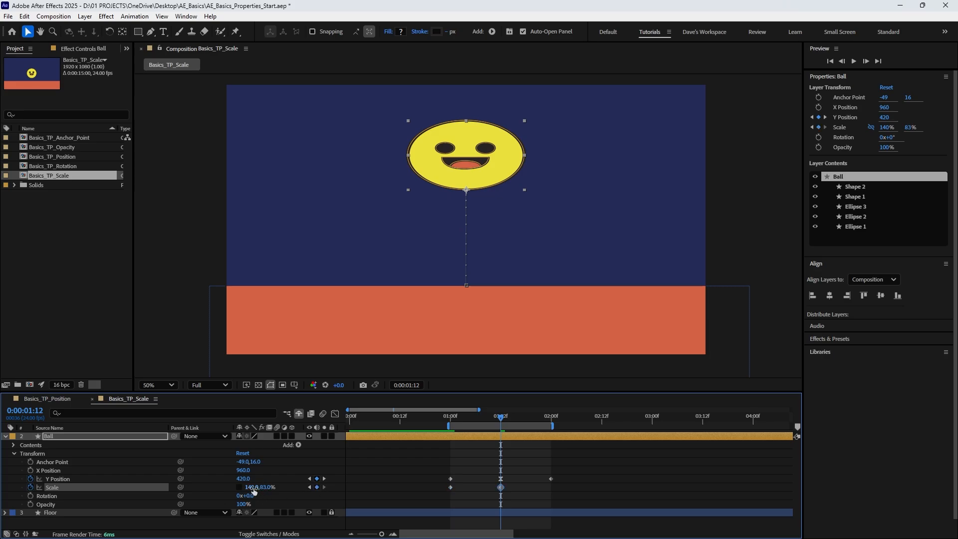
left_click(253, 488)
type("100")
key("Tab")
type("100")
key("Return")
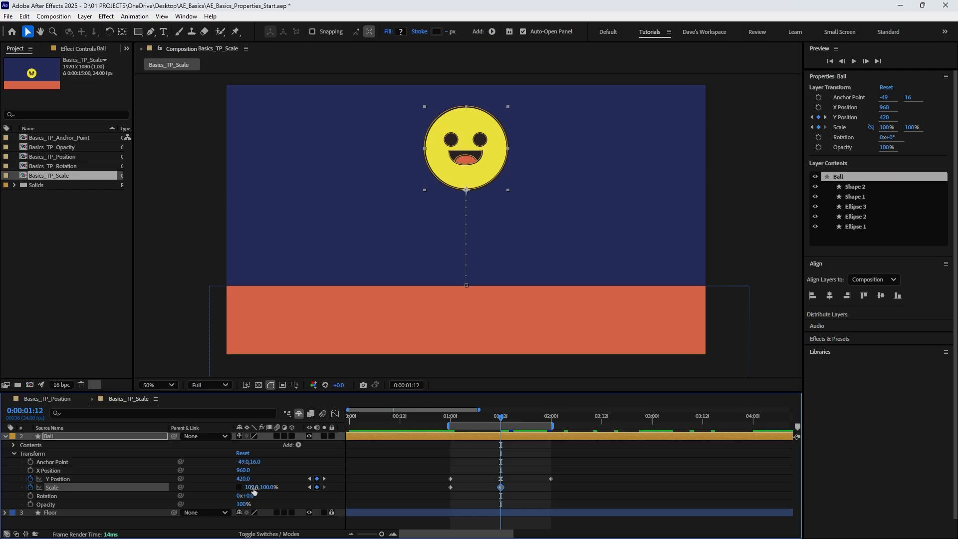
- Copy the squashed Scale keyframe from 0:00:01:00 to 0:00:02:00 and preview the animation
left_click(449, 487)
left_click(552, 417)
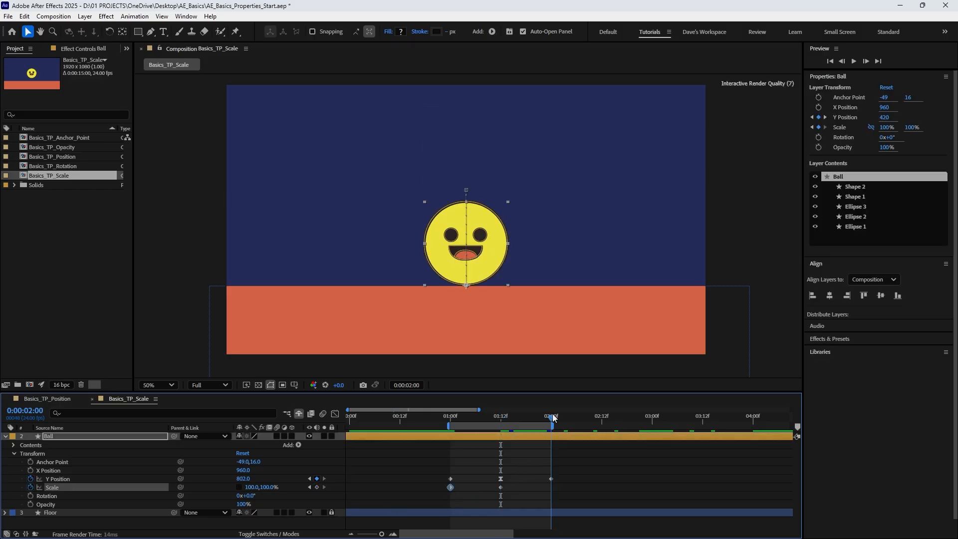
key("ctrl+v")
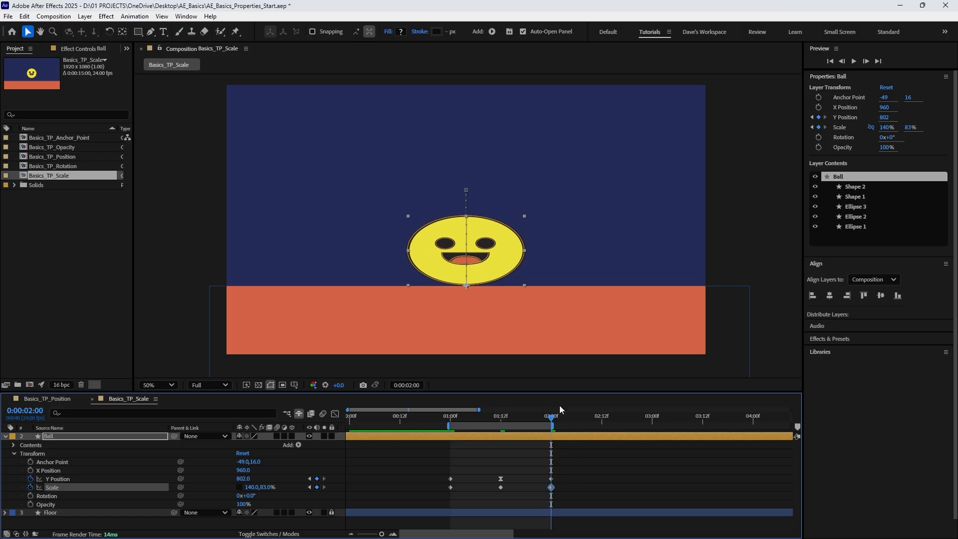
key("space")
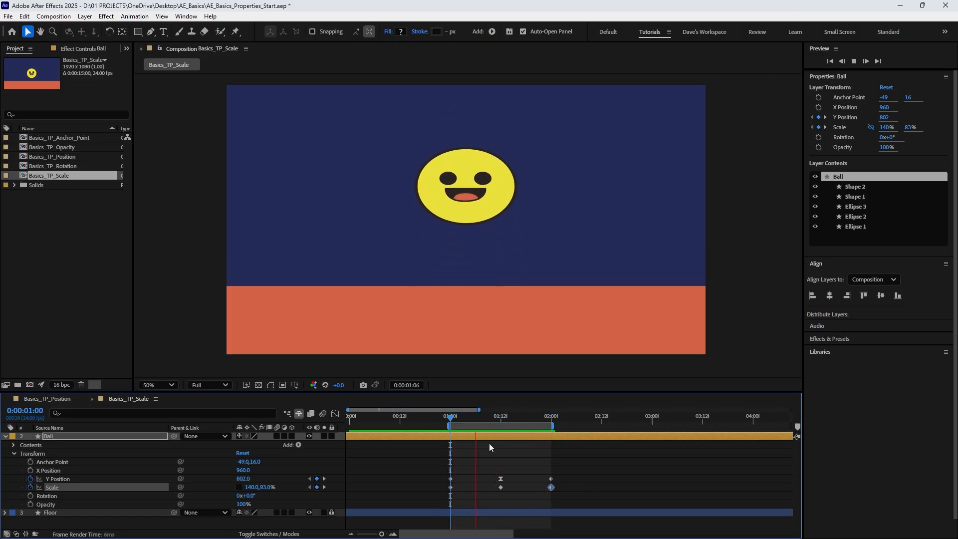
key("space")
- Stretch the Ball vertically at 0:00:01:06 by setting its Scale to 92, 100%
left_click_drag(503, 418, 481, 453)
left_click(476, 462)
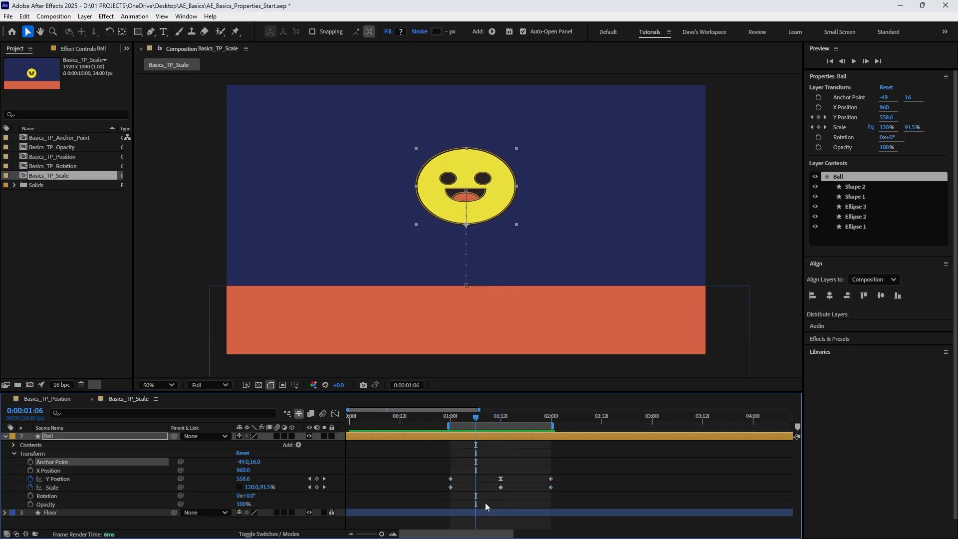
left_click(486, 211)
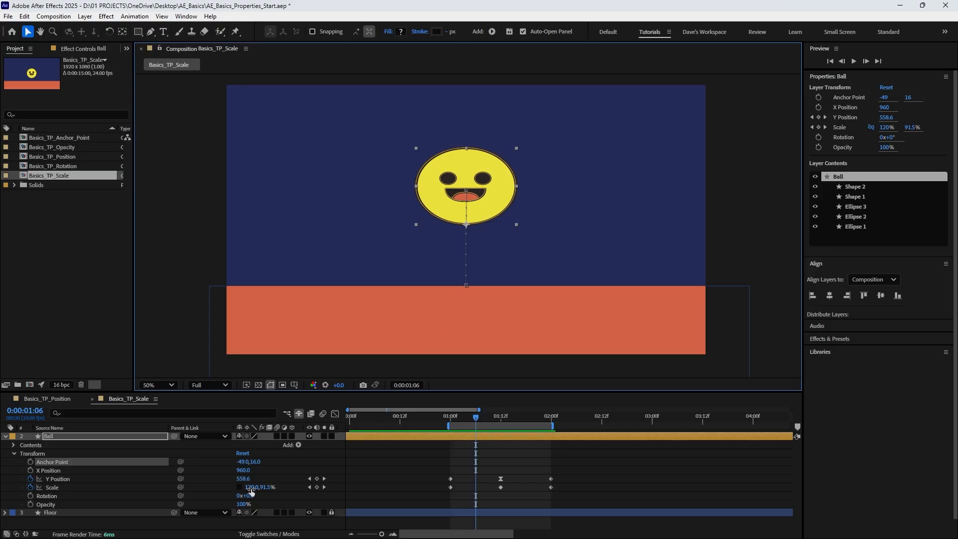
left_click_drag(249, 487, 237, 489)
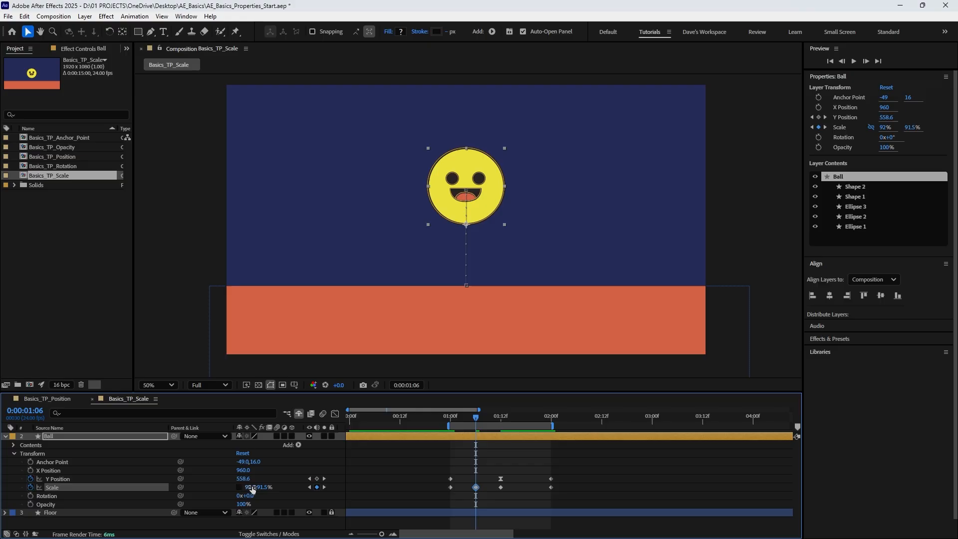
left_click(261, 487)
key("Return")
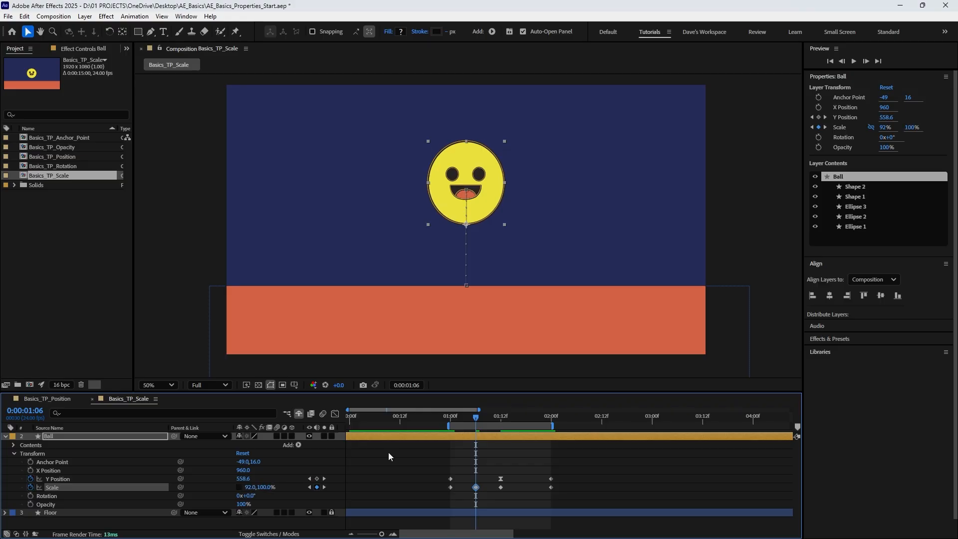
- Copy the stretched Scale keyframe from 0:00:01:06 to 0:00:01:18 and return the current time to 0:00:01:00
left_click_drag(475, 418, 524, 430)
left_click_drag(483, 494, 468, 486)
key("ctrl+c")
key("ctrl+v")
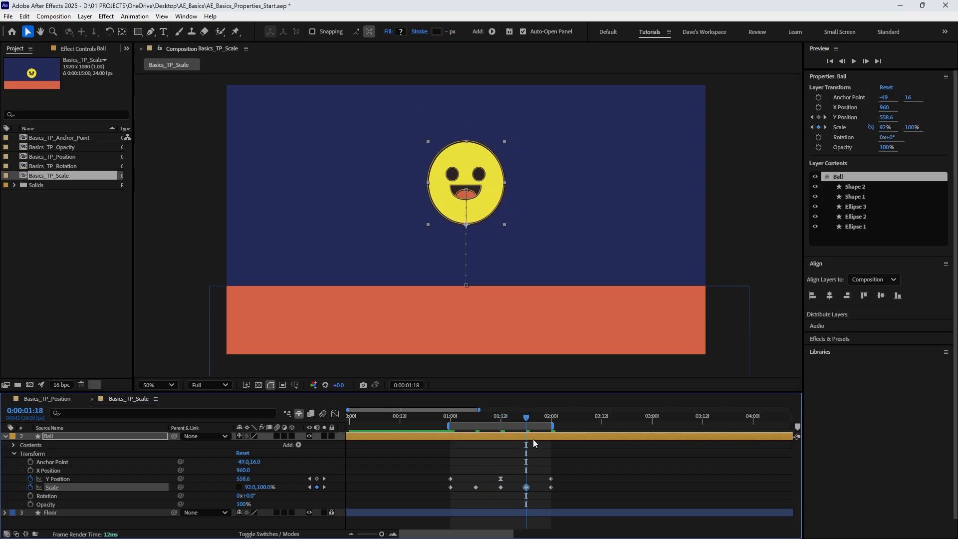
left_click_drag(528, 419, 450, 422)
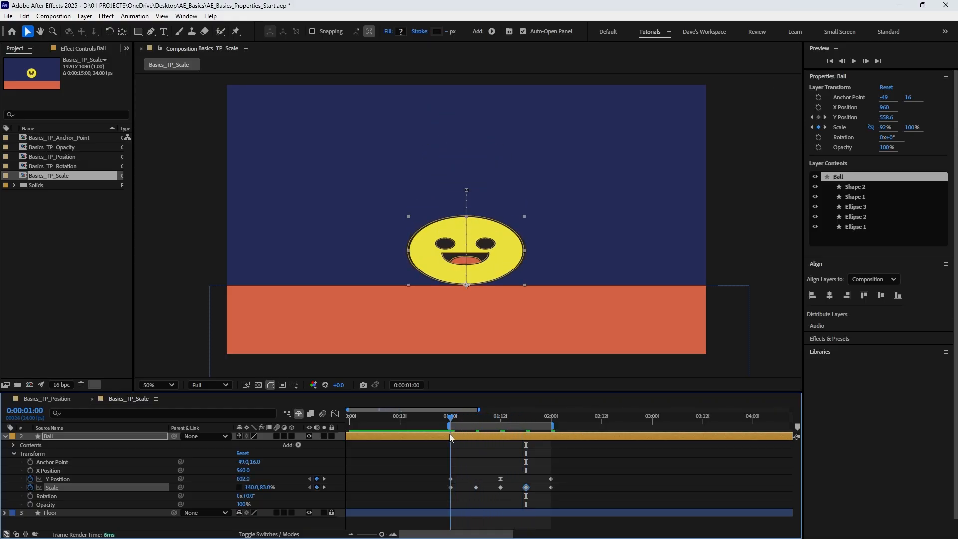
- Apply Easy Ease to all of the Ball's Scale keyframes, preview the bounce and save the project
left_click_drag(562, 493, 441, 490)
key("F9")
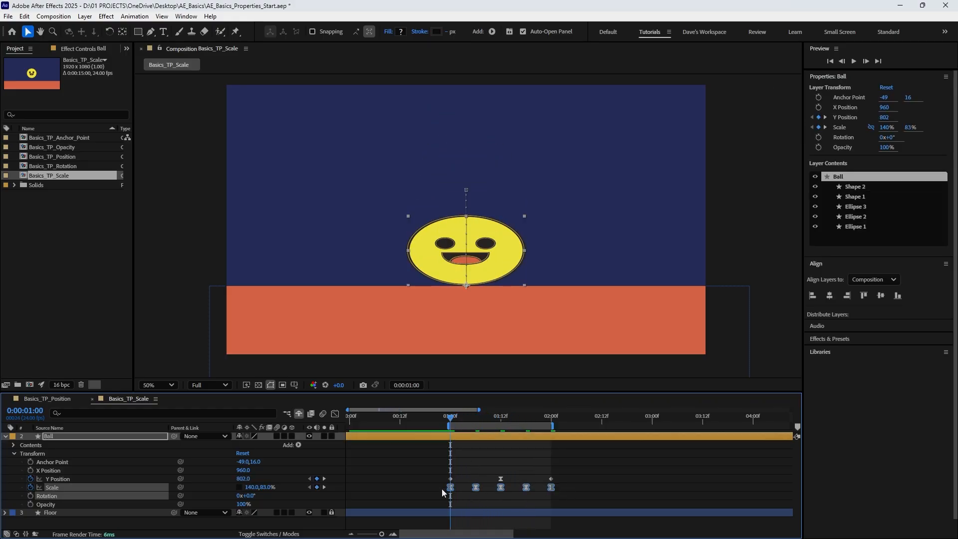
key("space")
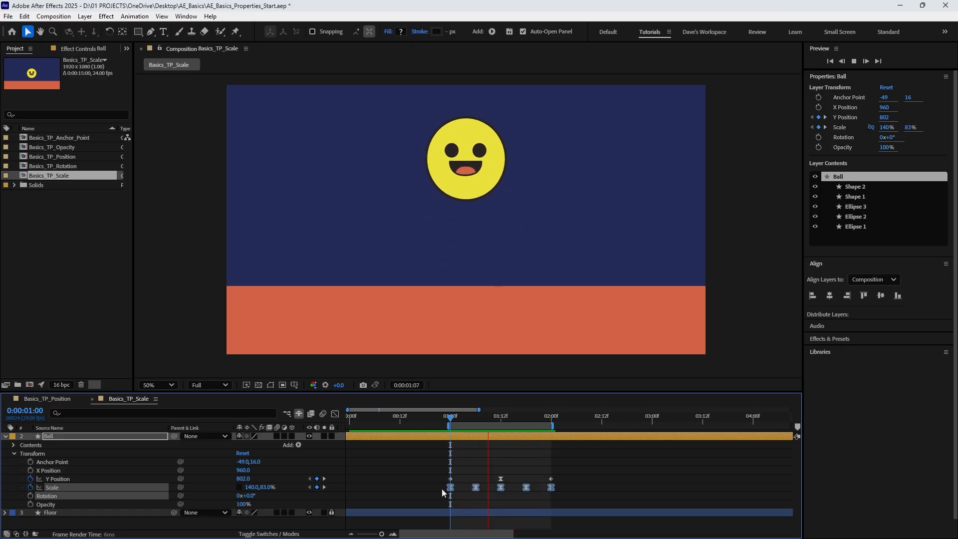
left_click(454, 419)
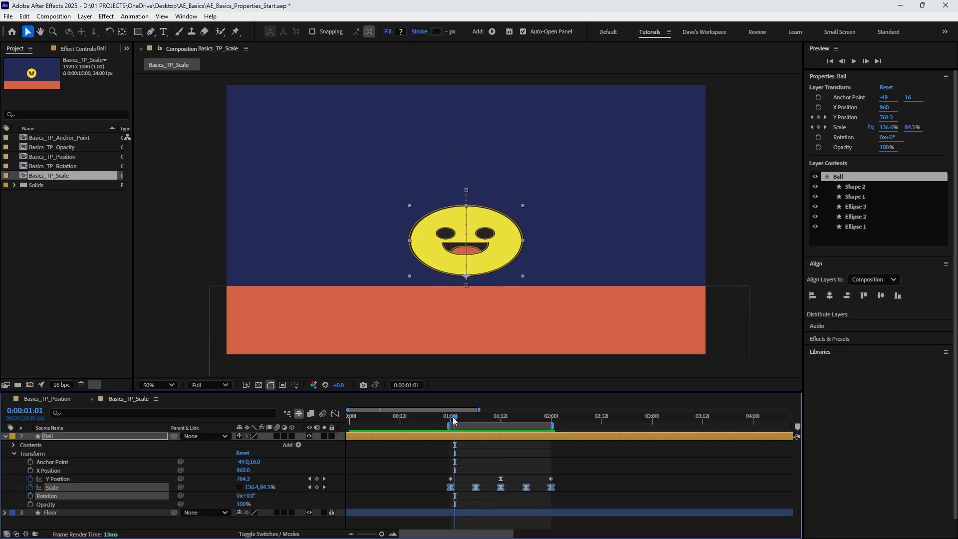
key("ctrl+s")
- Close the Basics_TP_Scale timeline and add a 100% Scale keyframe to the Ball at 0:00:01:00 in Basics_TP_Position
left_click(92, 399)
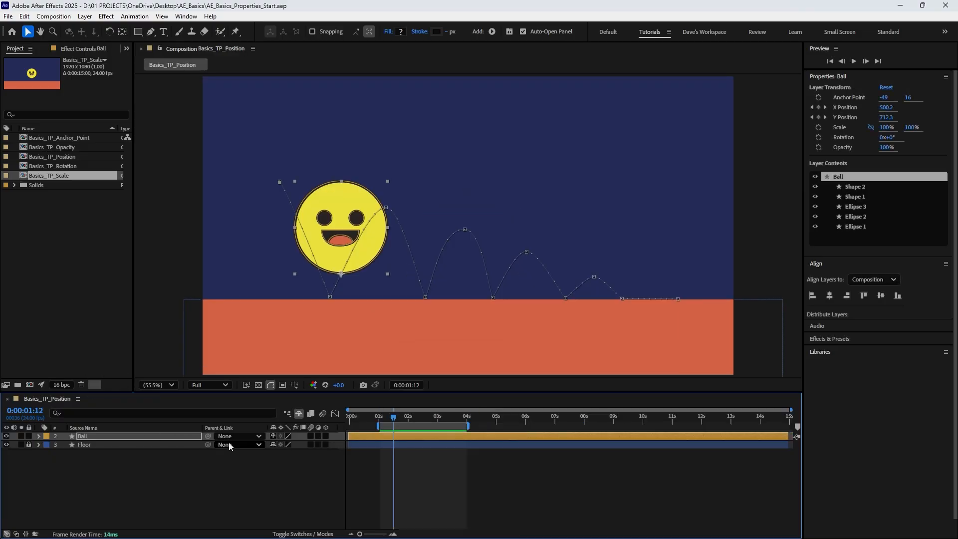
left_click(406, 471)
left_click_drag(388, 418, 384, 420)
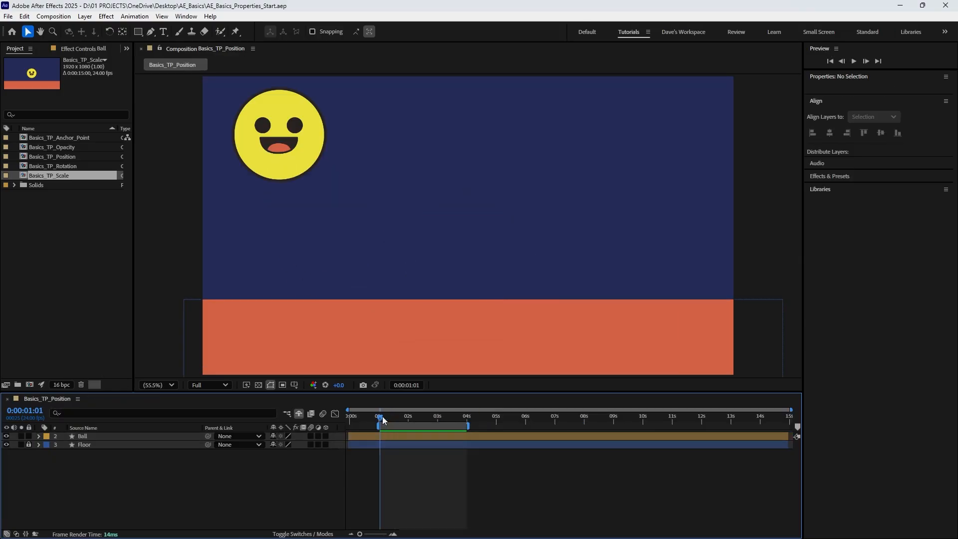
left_click(397, 438)
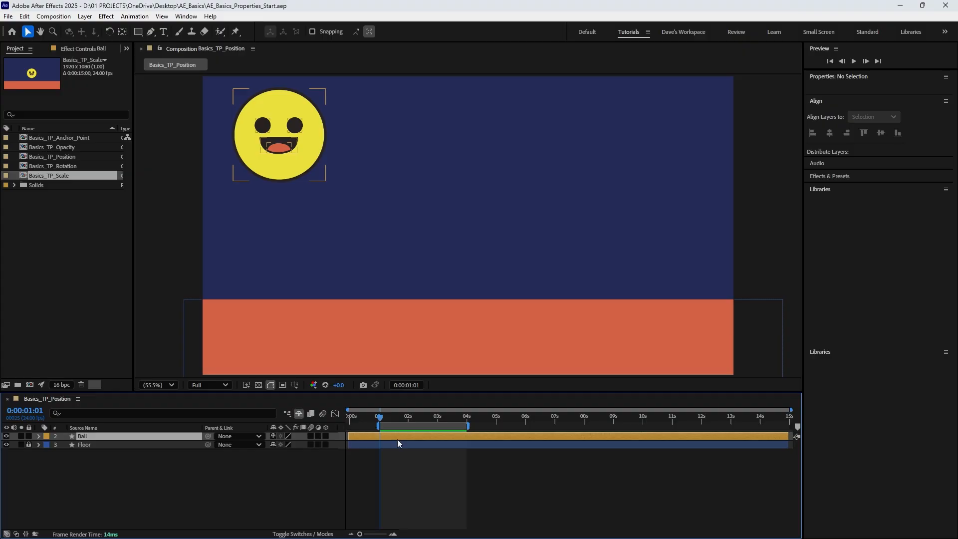
left_click(38, 436)
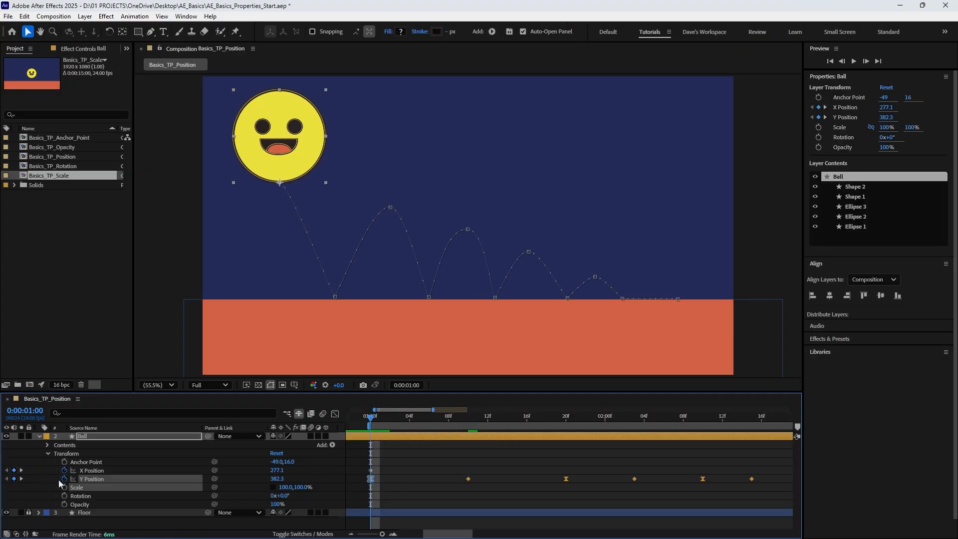
left_click(65, 488)
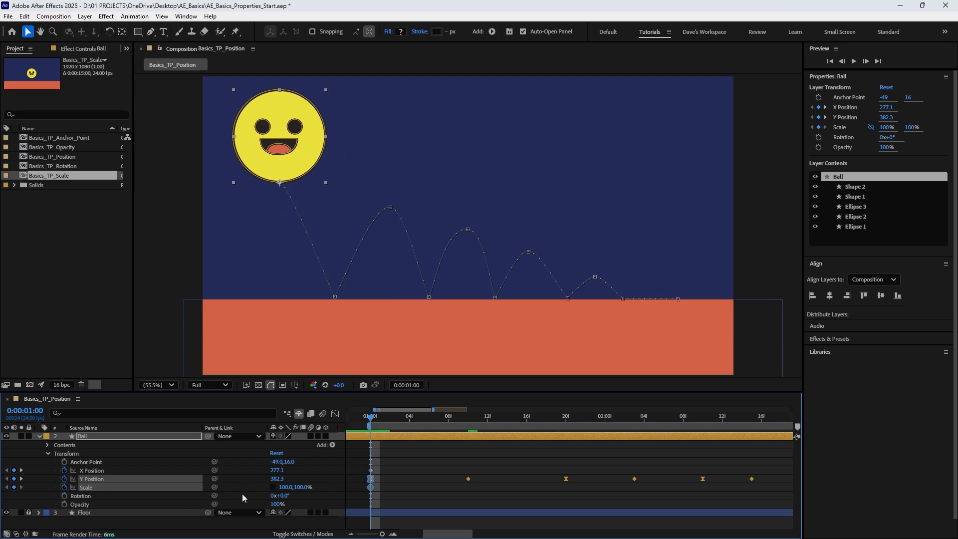
- Squash the Ball at its first floor contact, 0:00:01:10, by setting its Scale to 118, 80%
left_click(467, 414)
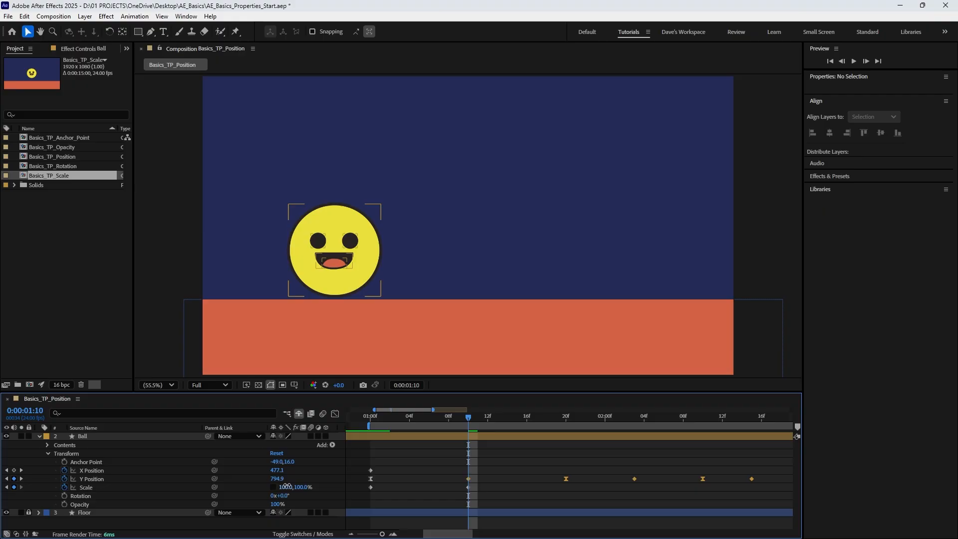
mouse_move(287, 486)
left_mouse_down()
mouse_move(301, 487)
mouse_move(293, 486)
left_mouse_up()
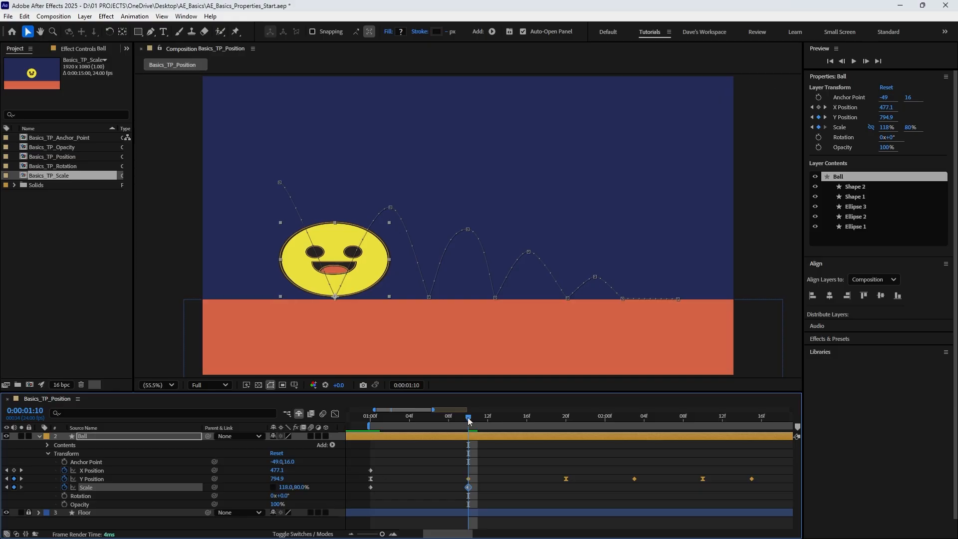
left_click_drag(467, 417, 369, 423)
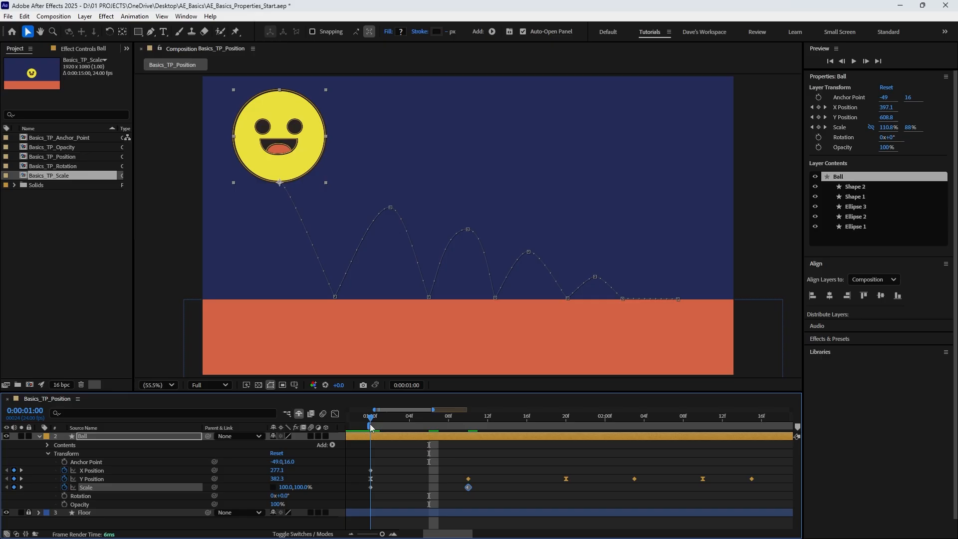
- Duplicate the 100% Scale keyframe from 0:00:01:00 and place the copy at 0:00:01:09, one frame before the squash
left_click_drag(386, 475, 373, 482)
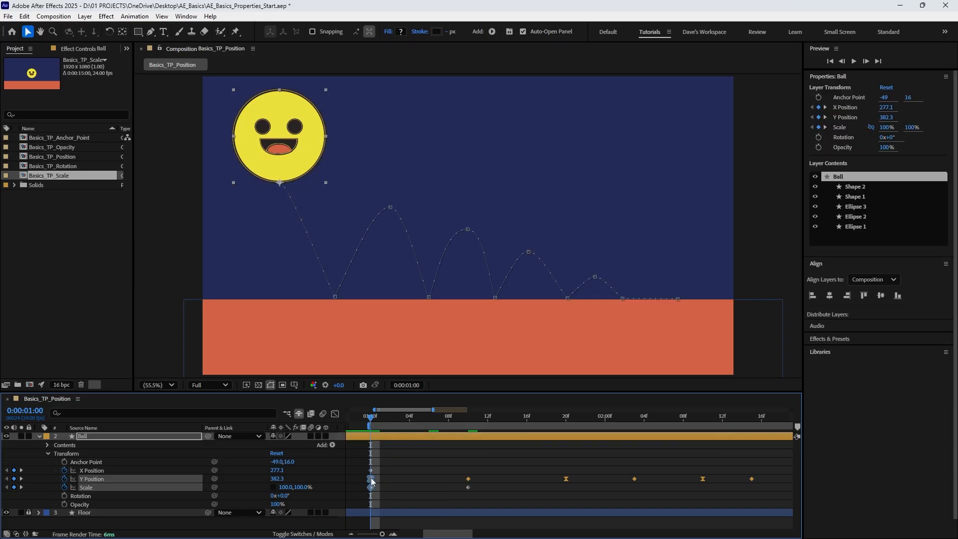
left_click(371, 488)
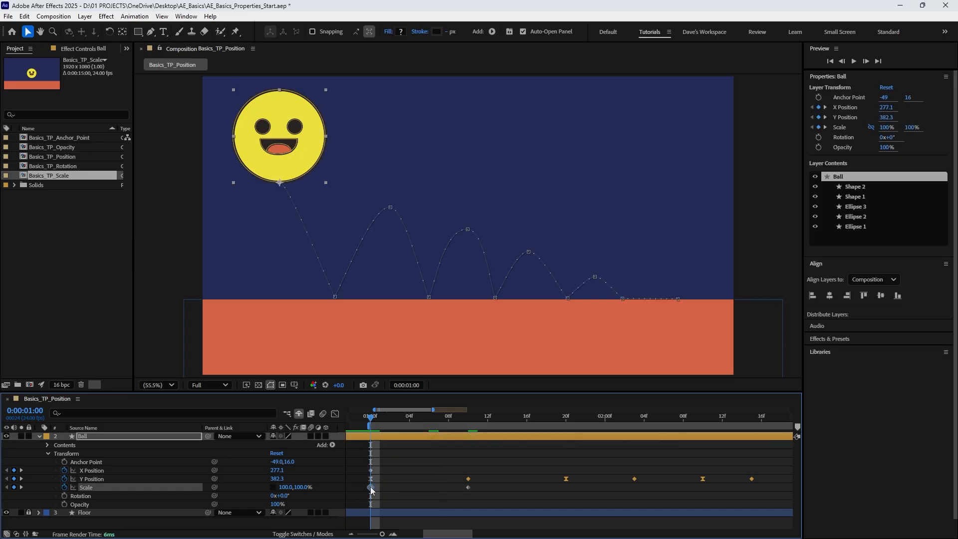
left_click_drag(372, 487, 445, 489)
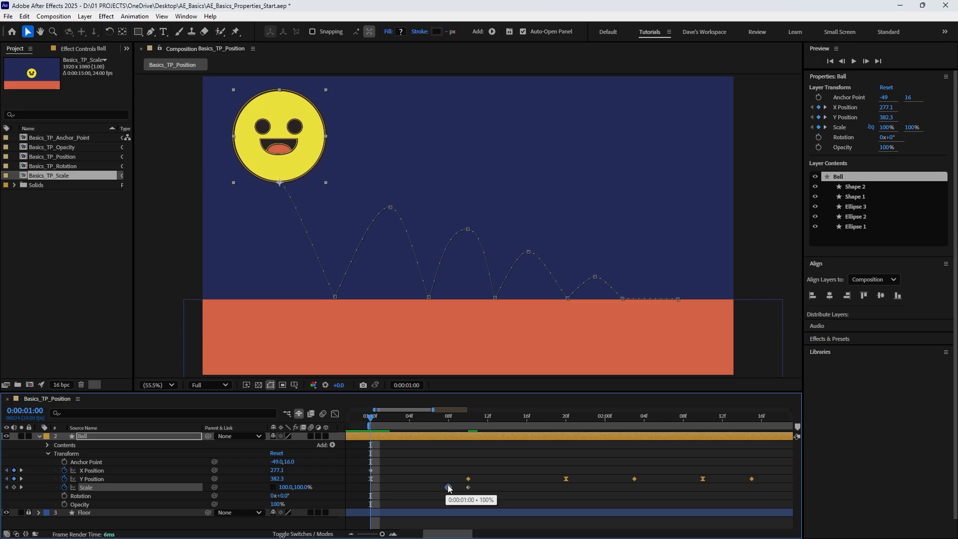
left_click(468, 487)
key("ctrl+z")
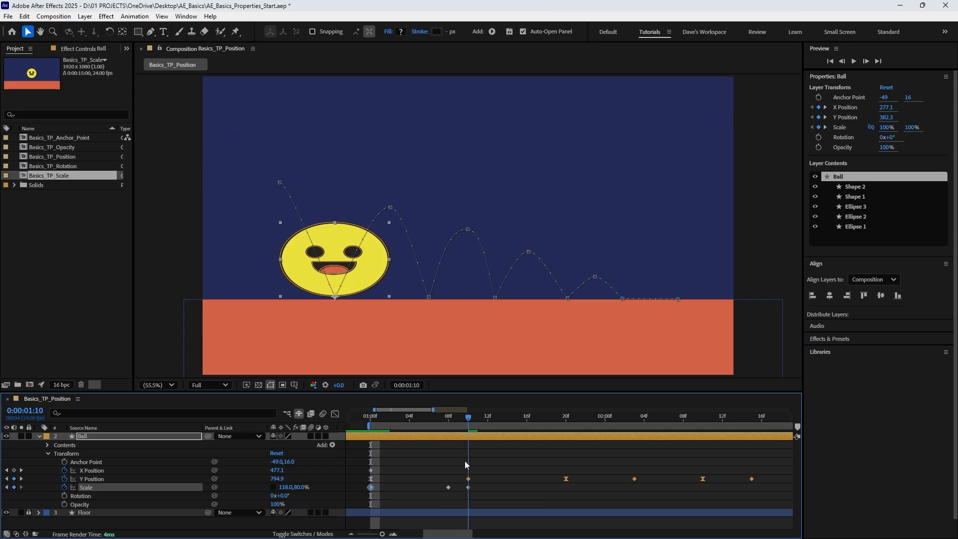
key("Page_Up")
left_click(448, 486)
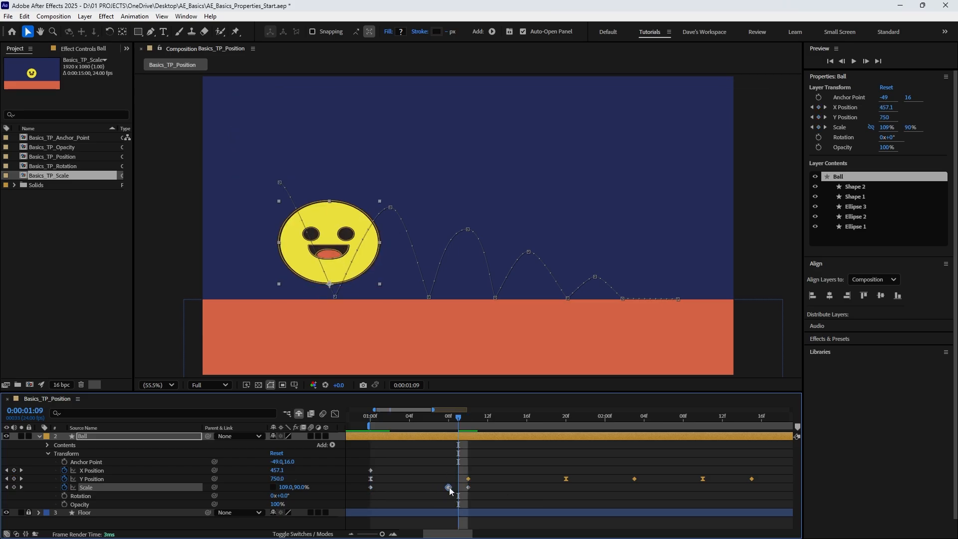
left_click_drag(448, 488, 458, 488)
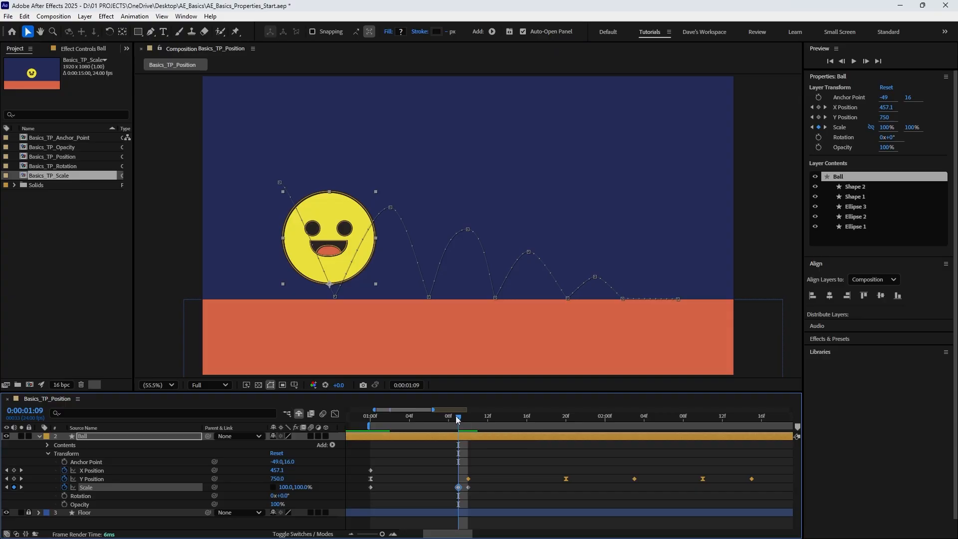
- Copy the 100% Scale keyframe from 0:00:01:09 to 0:00:01:11, one frame after the squash
left_click_drag(457, 419, 476, 456)
key("Page_Down")
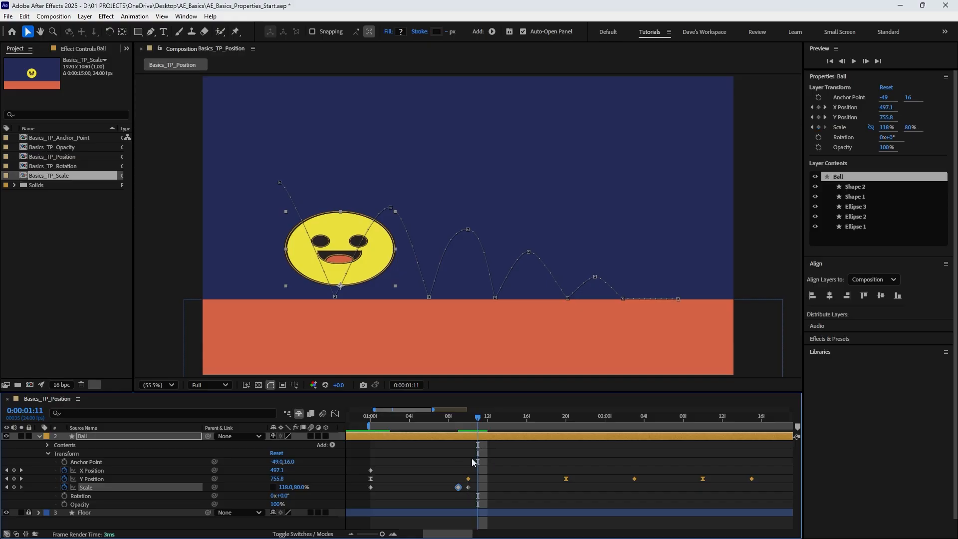
left_click_drag(449, 492, 462, 481)
key("ctrl+c")
key("ctrl+v")
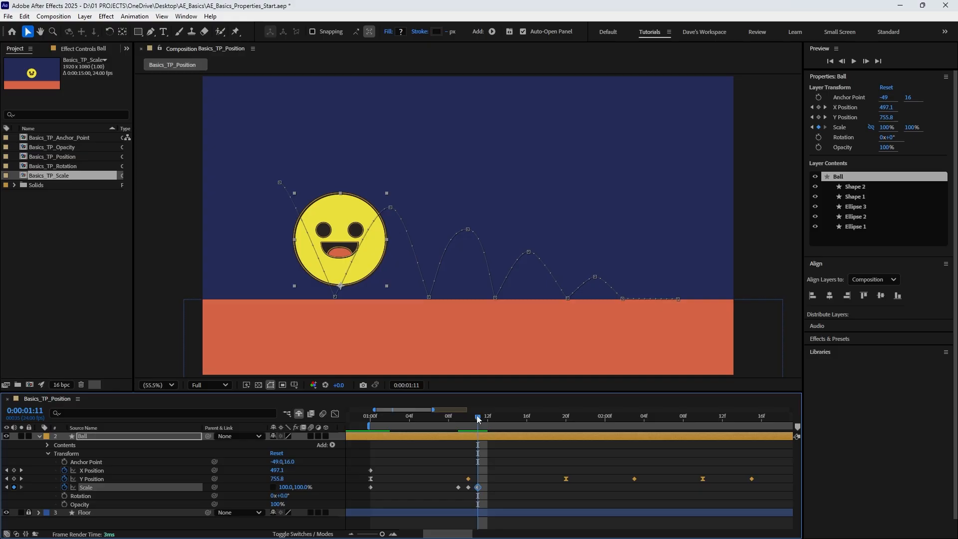
- Delete the Ball's Scale keyframe at 0:00:01:00 and preview the animation
left_click_drag(477, 418, 410, 456)
left_click_drag(387, 491, 363, 485)
key("Delete")
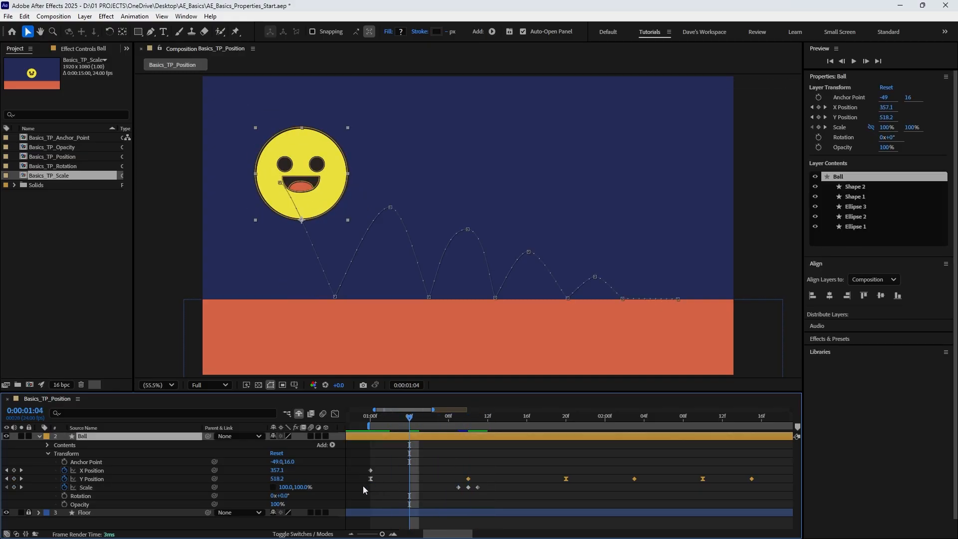
key("space")
- Copy the first bounce's three Scale keyframes to the next two floor contacts, centring them on 0:00:02:03 and 0:00:02:15
left_click_drag(490, 494, 453, 489)
key("ctrl+c")
key("ctrl+v")
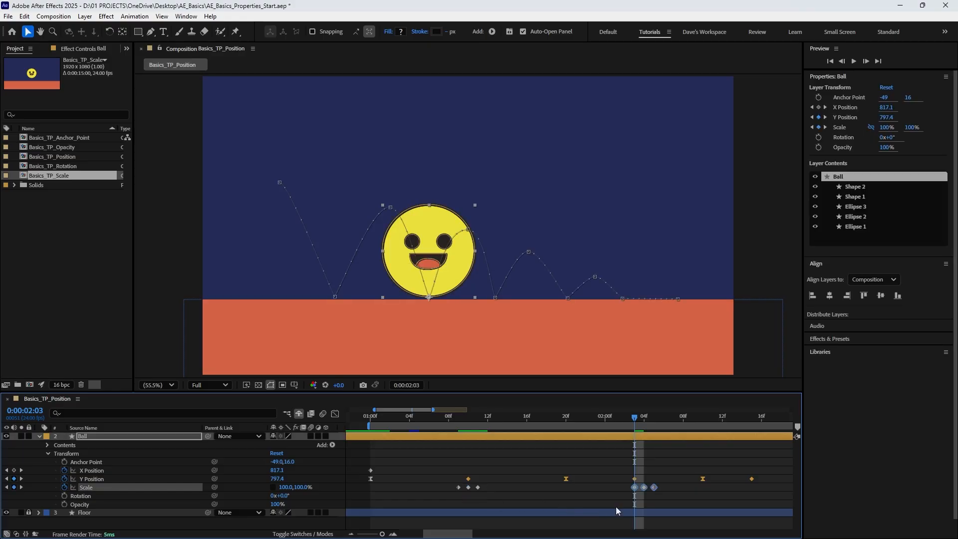
left_click_drag(650, 491, 633, 487)
left_click_drag(630, 417, 641, 450)
key("k")
key("k")
key("ctrl+v")
key("alt+Left")
- Paste the three Scale keyframes centred on the 0:00:03:04 floor contact and adjust the middle keyframe's Scale there
left_click_drag(460, 537, 499, 536)
key("k")
key("k")
key("k")
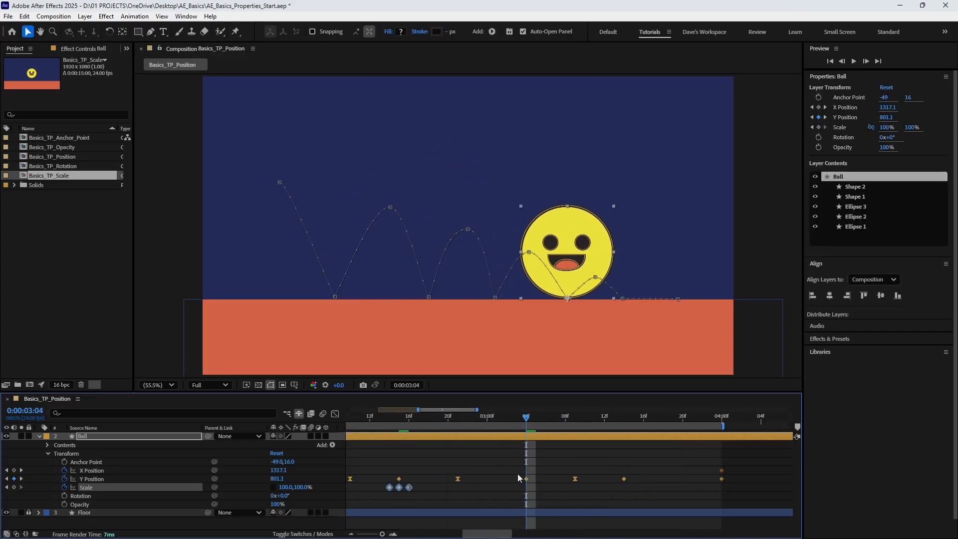
key("ctrl+v")
key("alt+Left")
left_click_drag(527, 418, 527, 451)
left_click(526, 487)
left_click_drag(288, 487, 302, 487)
- Paste the three Scale keyframes centred on 0:00:03:14 and soften the squash to 106, 91%
key("k")
key("k")
key("ctrl+v")
key("alt+Left")
left_click_drag(287, 487, 285, 487)
left_click_drag(623, 418, 427, 419)
- Assign a red colour label to all of the Ball's Scale keyframes
left_click_drag(540, 496, 366, 485)
right_click(381, 488)
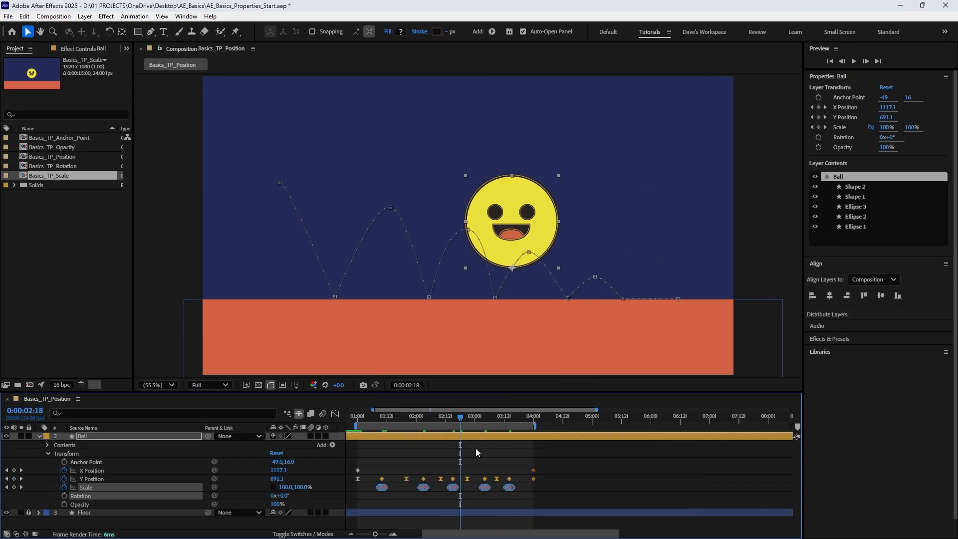
left_click(475, 448)
left_click_drag(592, 418, 435, 435)
- Apply Easy Ease to the middle squash keyframe of every bounce and preview the animation from 0:00:01:00
left_click(445, 487)
key("F9")
left_click(561, 487)
key("minus")
left_click(494, 487, "shift")
left_click(681, 487, "shift")
left_click(725, 487, "shift")
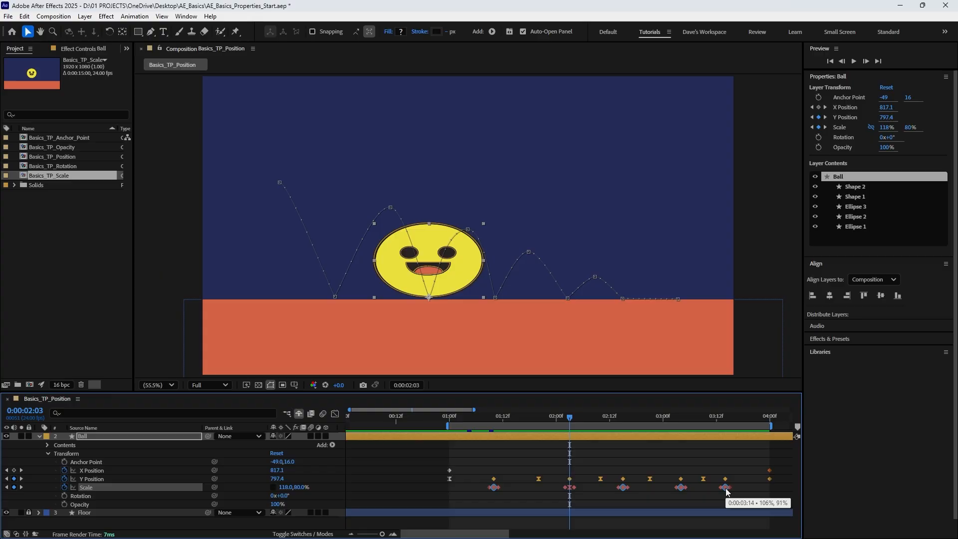
right_click(725, 487)
left_click(678, 417)
left_click_drag(569, 418, 449, 420)
key("F2")
key("space")
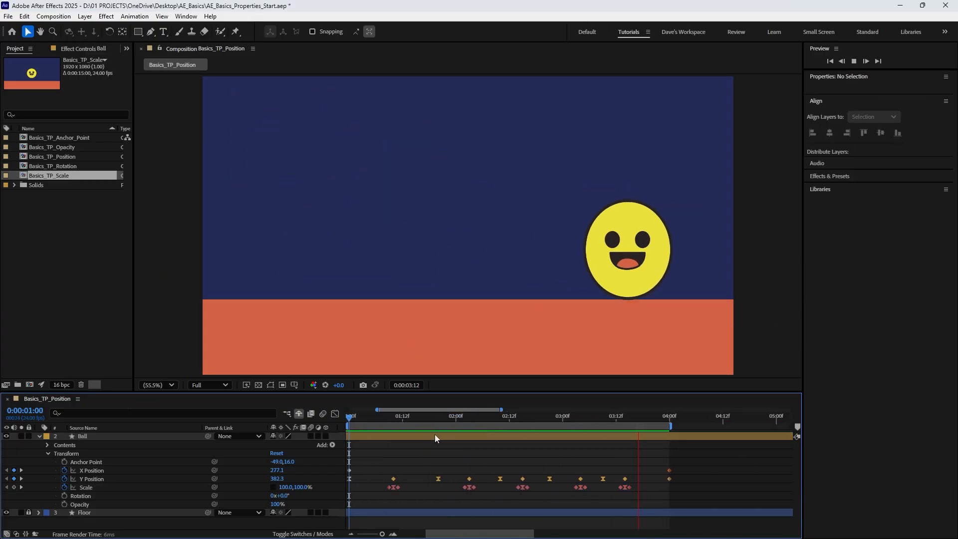
- Move the first bounce's outer Scale keyframes one frame farther from the squash at 0:00:01:10 and preview it
left_click(384, 486)
left_click(399, 419)
left_click_drag(398, 487, 402, 487)
key("space")
- Replace the later bounces' Scale keyframes with a copy of the first bounce's widened set centred on 0:00:02:03
left_click_drag(399, 419, 469, 419)
left_click_drag(659, 483, 378, 491)
key("Delete")
key("ctrl+v")
left_click_drag(478, 488, 469, 487)
- Paste the widened Scale keyframe set for the third bounce, centred on 0:00:02:15
left_click(549, 415)
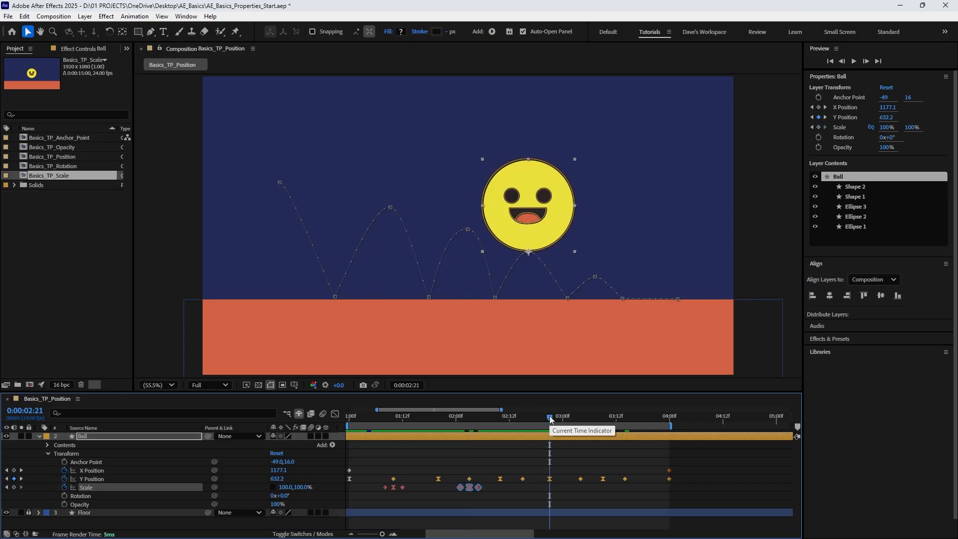
left_click_drag(549, 416, 522, 417)
key("ctrl+v")
left_click_drag(531, 488, 522, 487)
- Paste the widened Scale keyframe sets around 0:00:03:04 and 0:00:03:14, soften the last squash and preview the animation
left_click(571, 416)
key("ctrl+v")
left_click(625, 415)
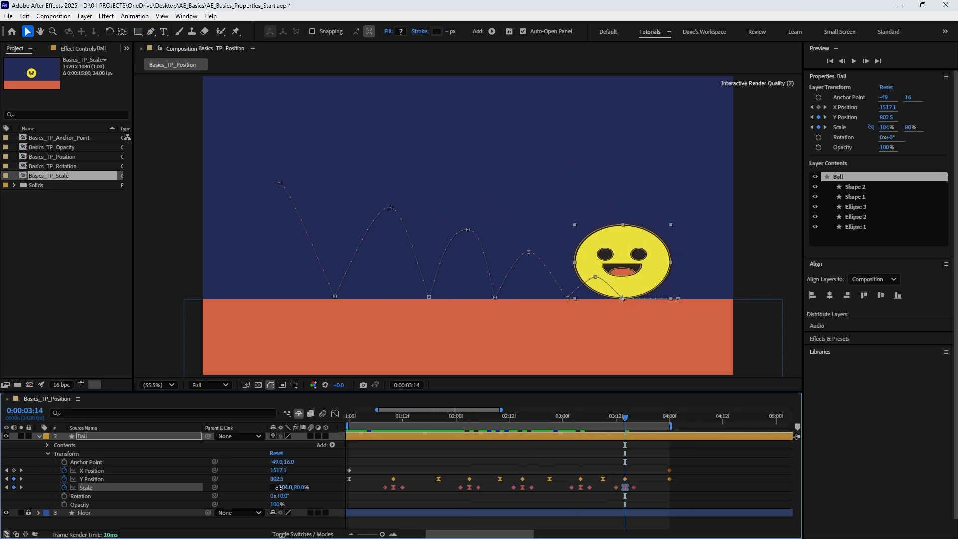
left_click_drag(625, 416, 580, 419)
key("space")
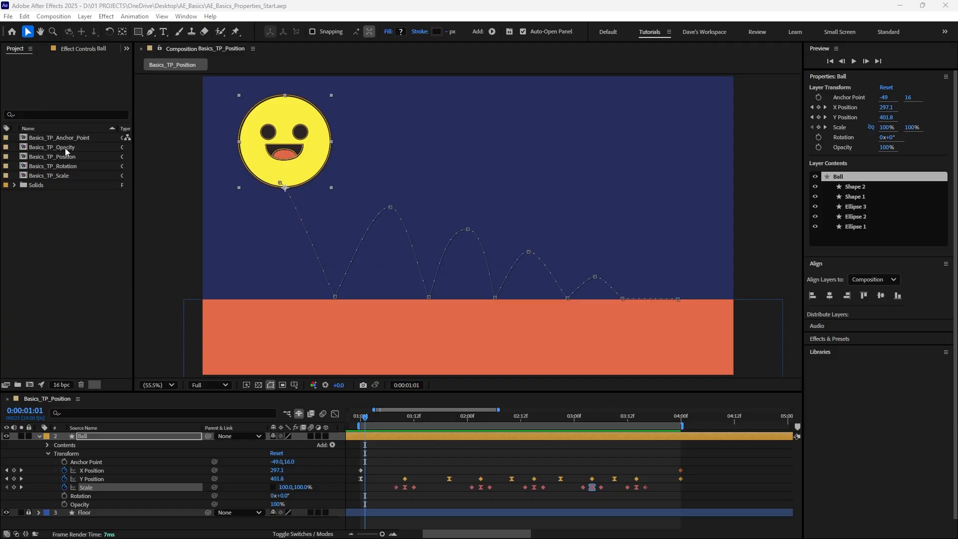
- Open the Basics_TP_Rotation composition and add a Rotation keyframe of 0x+0.0° to the Ball at 0:00:01:01
double_click(64, 164)
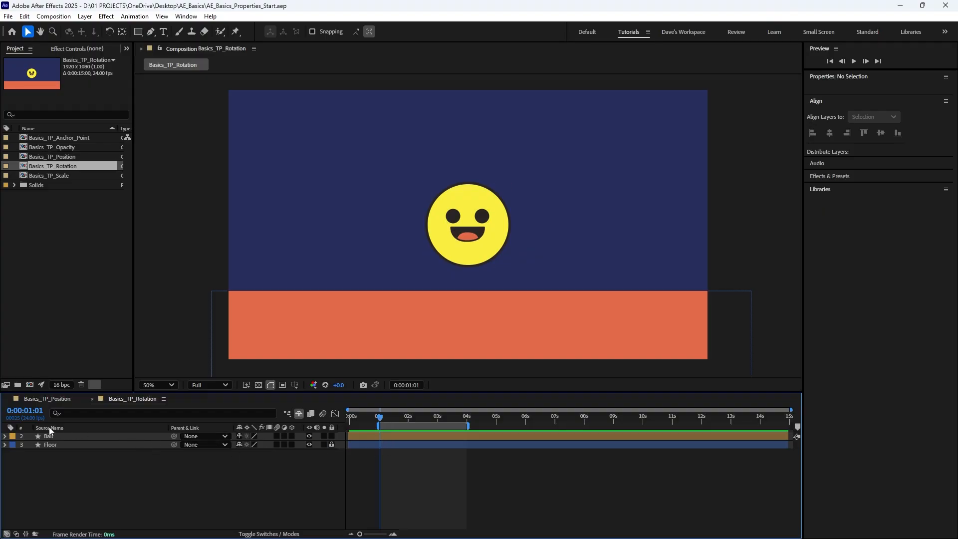
left_click(5, 436)
left_click(14, 452)
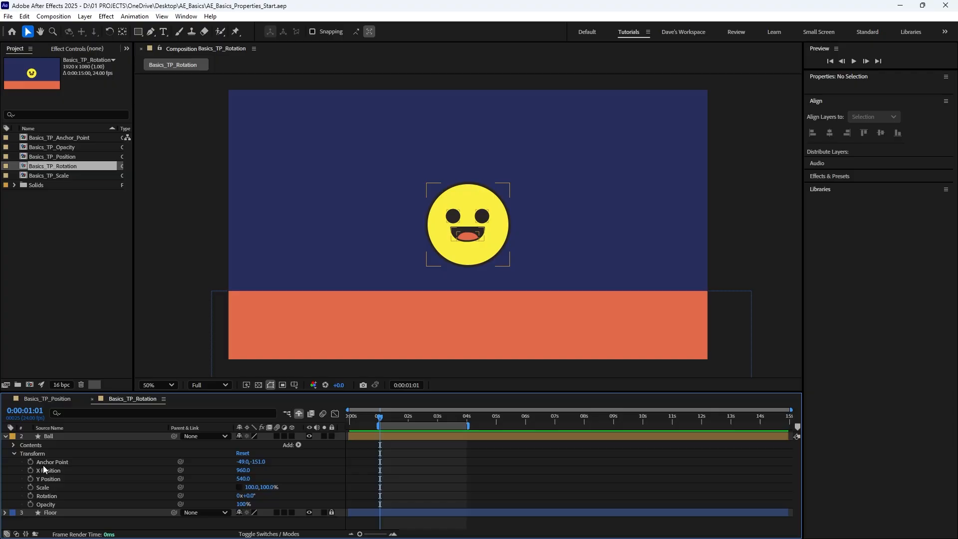
left_click(30, 496)
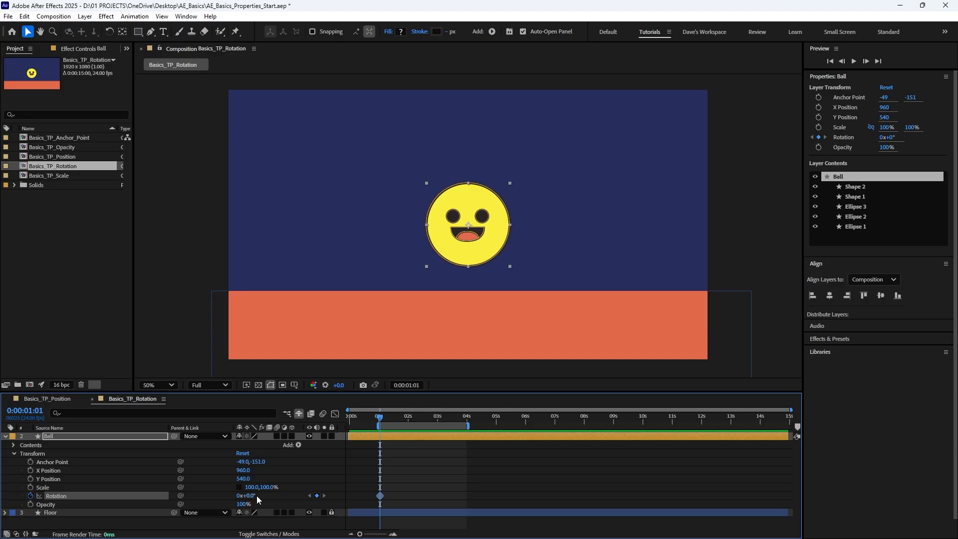
mouse_move(248, 495)
left_mouse_down()
mouse_move(306, 500)
mouse_move(229, 498)
left_mouse_up()
key("ctrl+z")
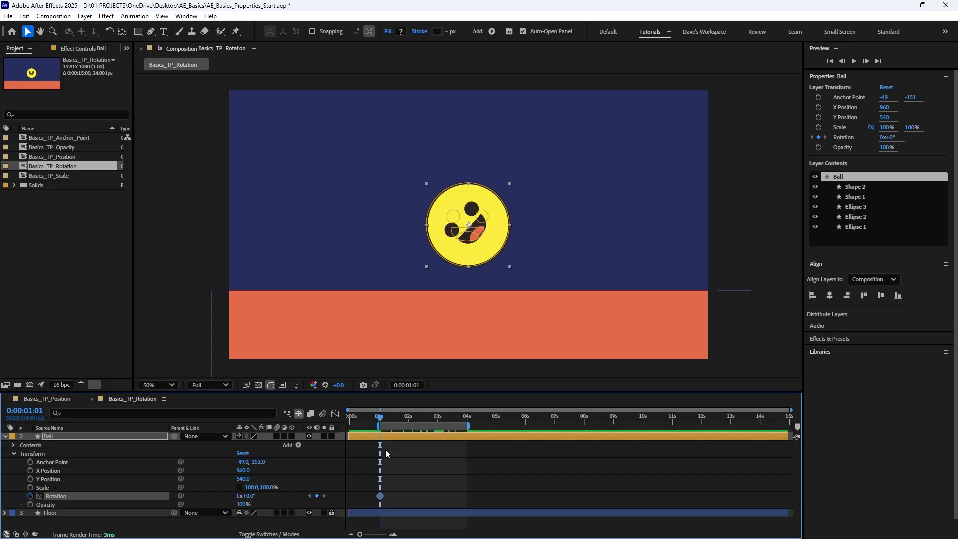
- Keyframe the Ball's Rotation at 0:00:04:00 with a value of 360°, one full revolution
left_click(467, 417)
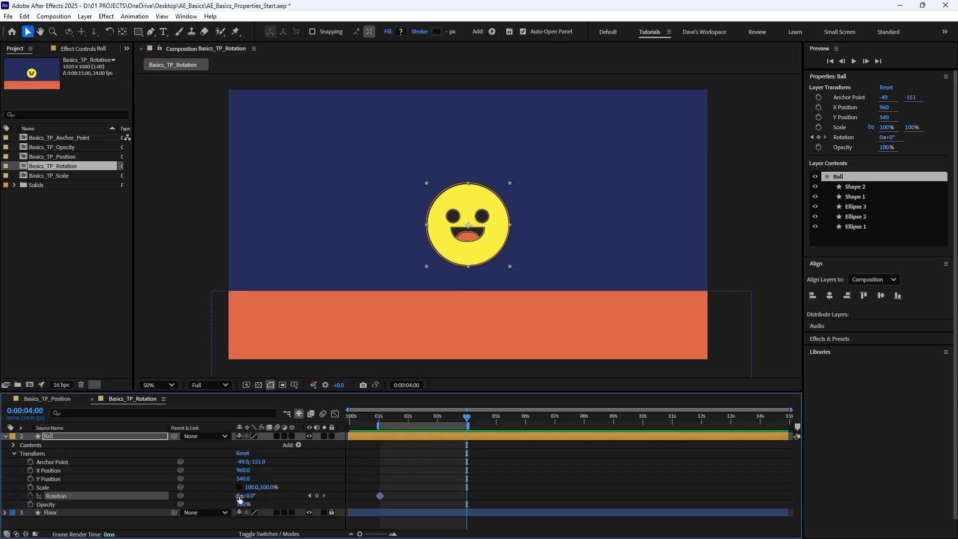
left_click(251, 495)
type("360")
key("Return")
mouse_move(467, 420)
left_mouse_down()
mouse_move(379, 429)
mouse_move(468, 435)
left_mouse_up()
- Move the Ball down onto the floor at about X 608, Y 630 and return the current time to 0:00:01:01
left_click_drag(498, 213, 409, 233)
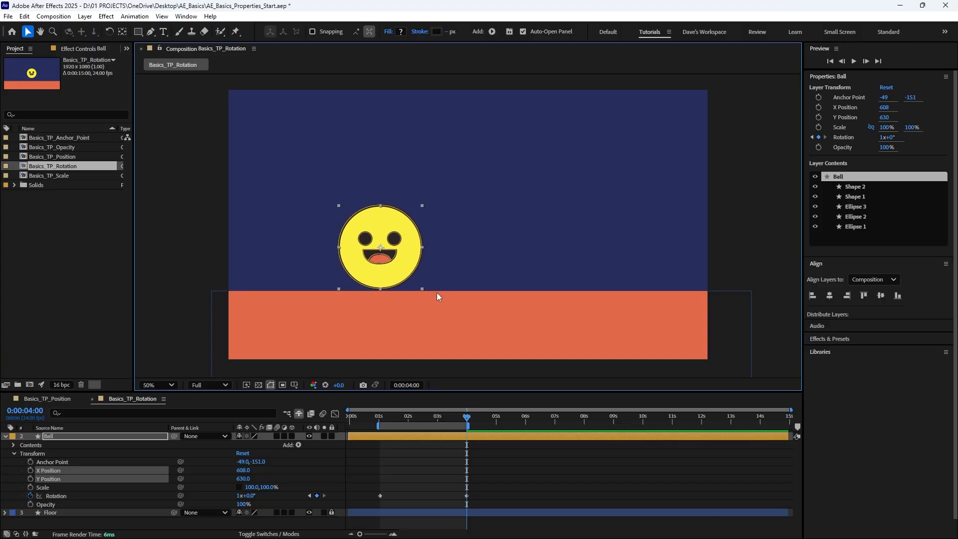
left_click(380, 416)
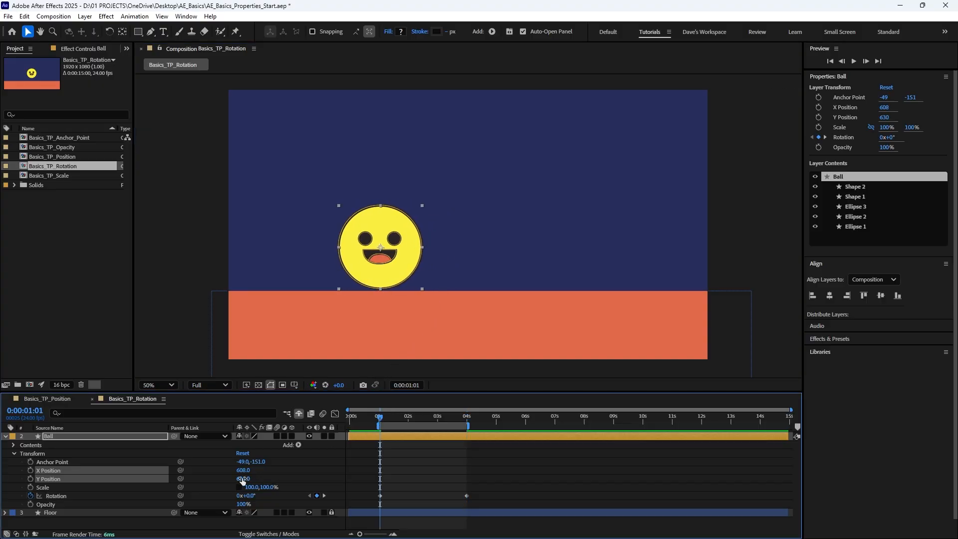
- Keyframe the Ball's X and Y Position at 0:00:01:01, move it along the floor to X 1152 at 0:00:04:00, and preview the roll
left_click(31, 471)
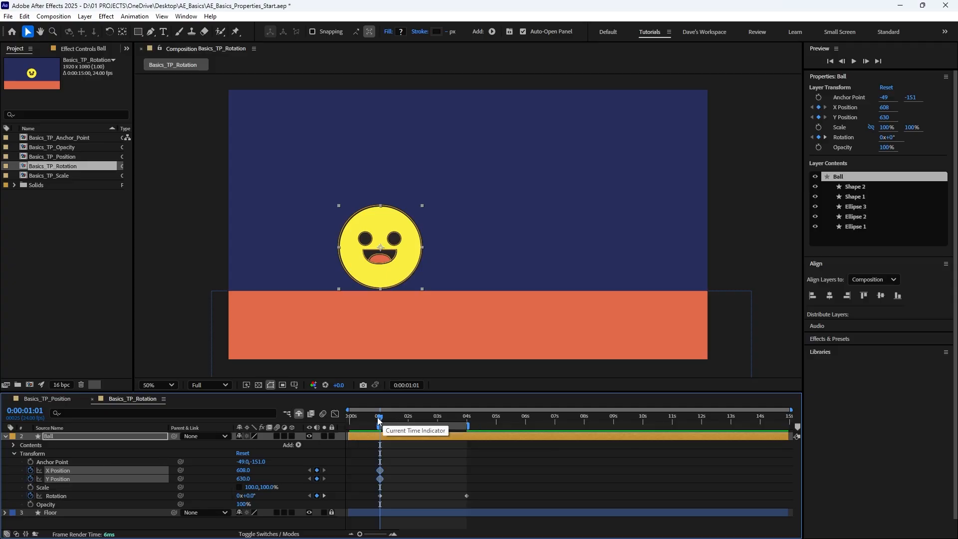
left_click_drag(379, 421, 468, 430)
left_click_drag(410, 273, 545, 274)
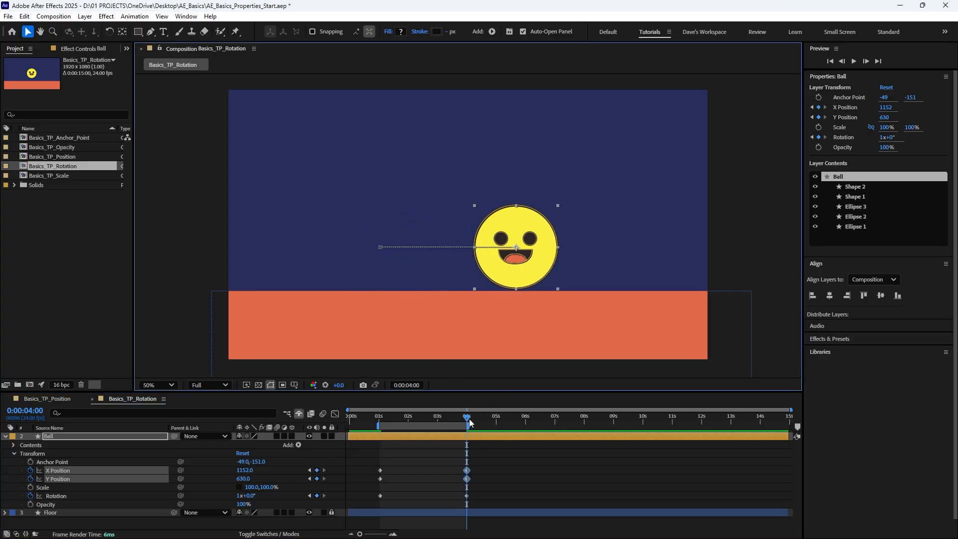
left_click_drag(468, 423, 379, 423)
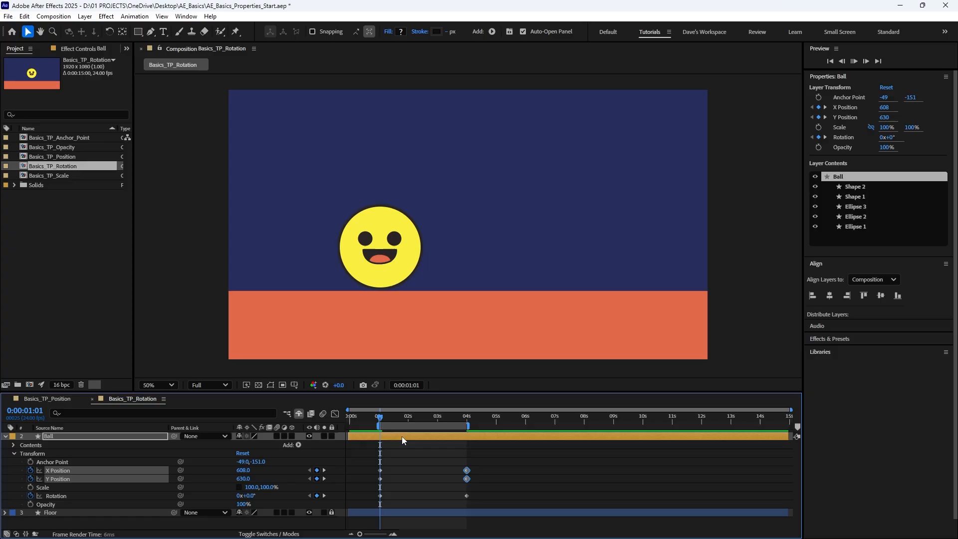
key("space")
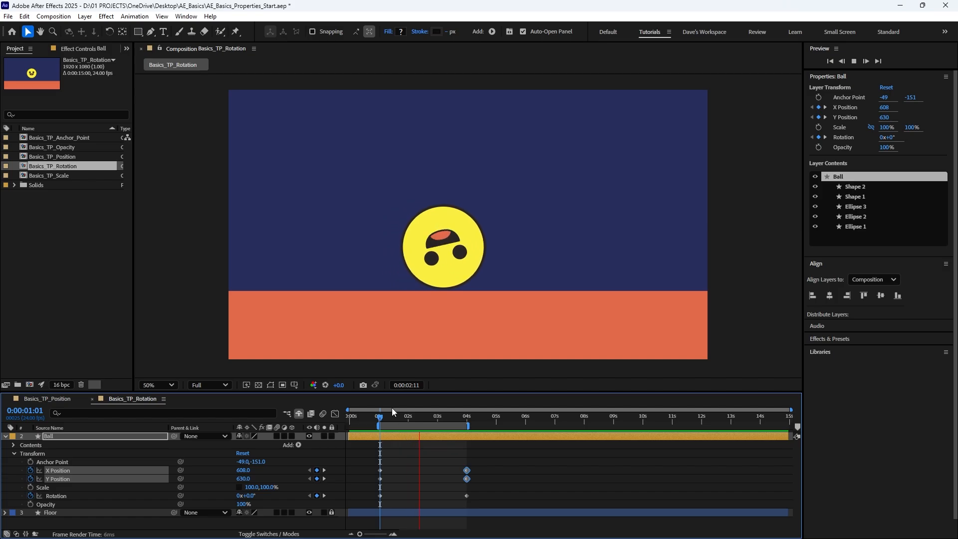
key("space")
left_click(381, 418)
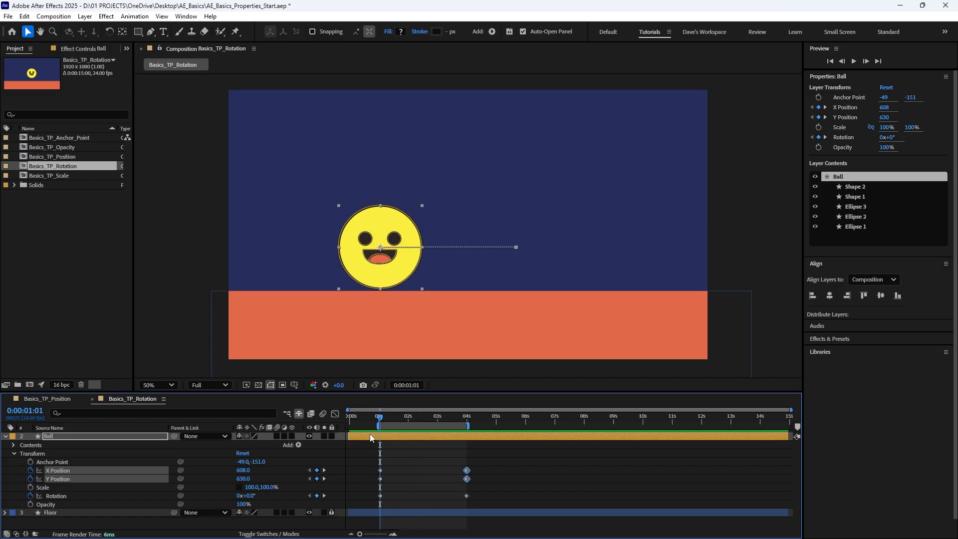
- Set the Ball's Rotation at 0:00:04:00 to two full revolutions and preview the animation from 0:00:01:01
left_click_drag(381, 418, 467, 418)
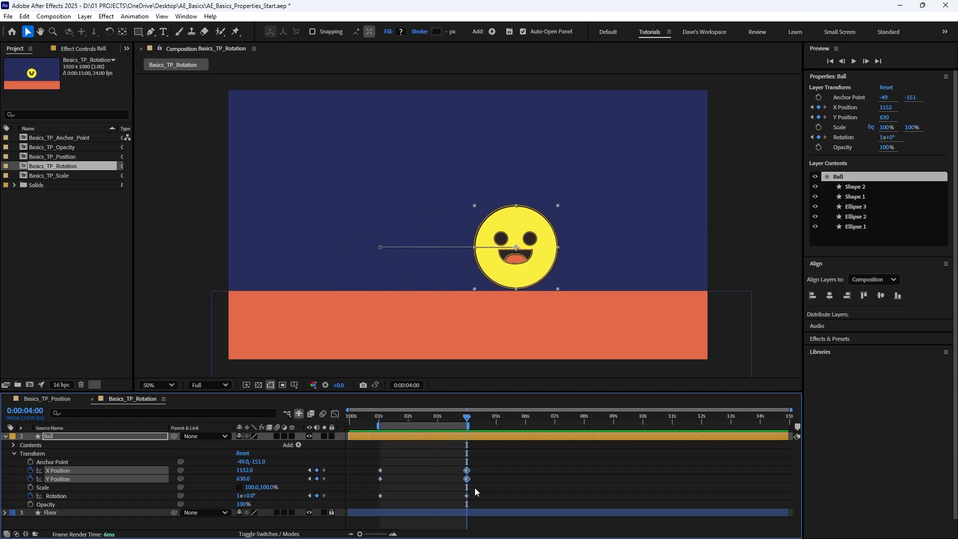
left_click(238, 496)
key("Return")
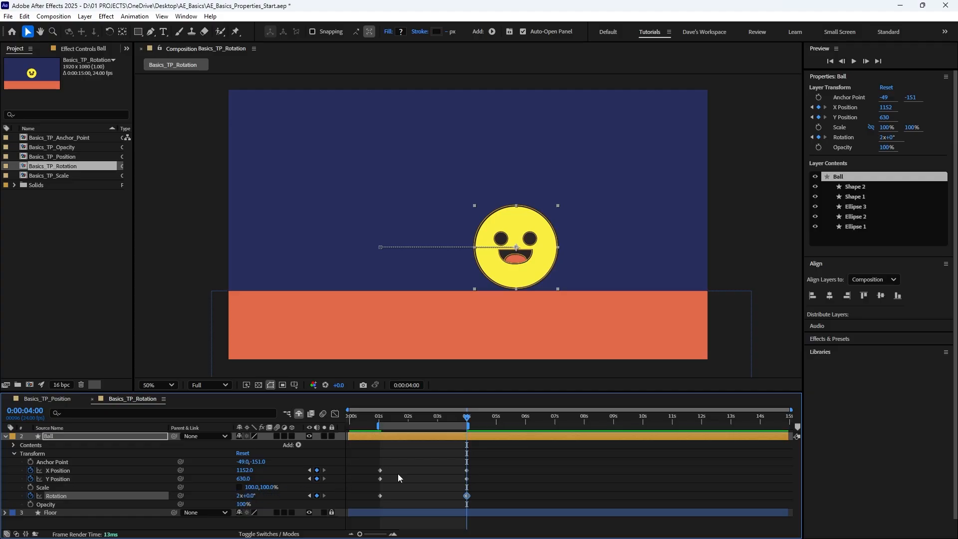
left_click_drag(393, 415, 382, 419)
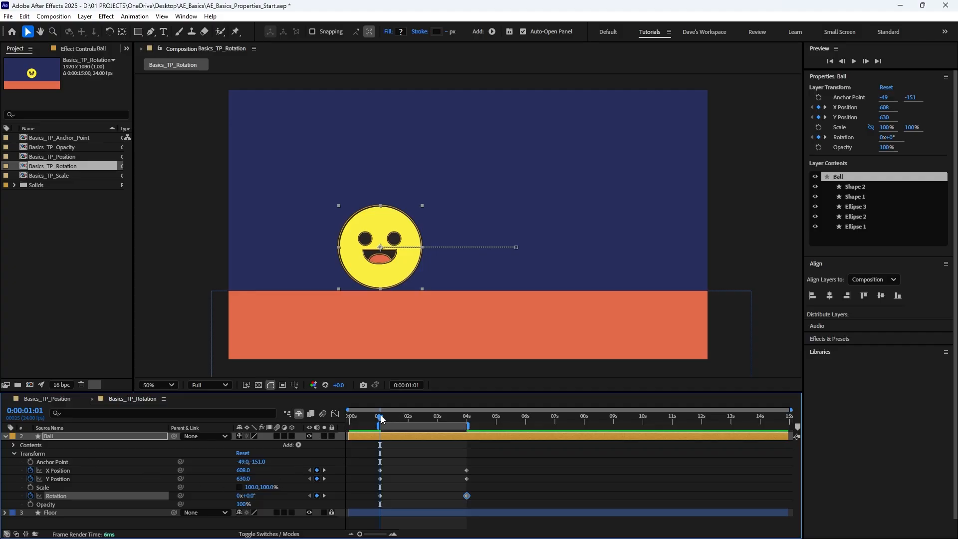
key("space")
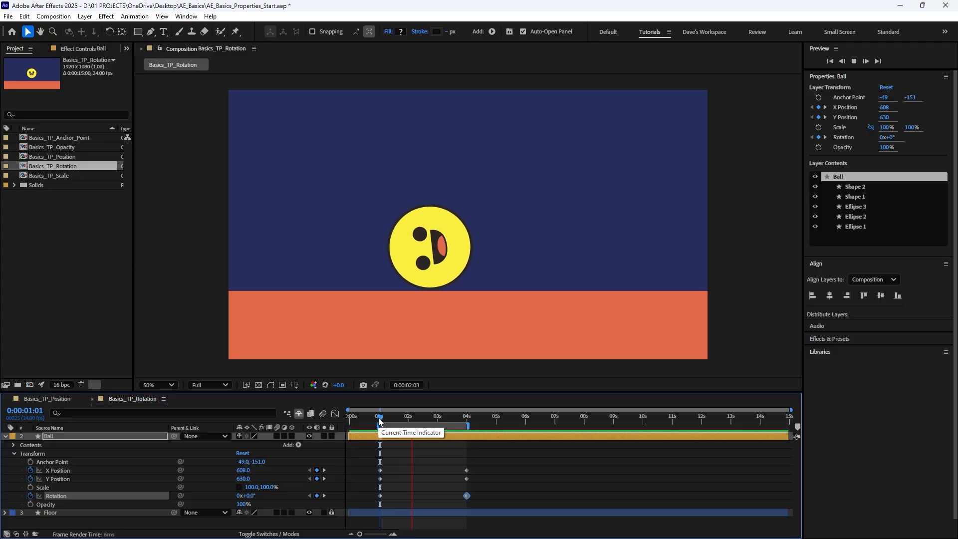
key("space")
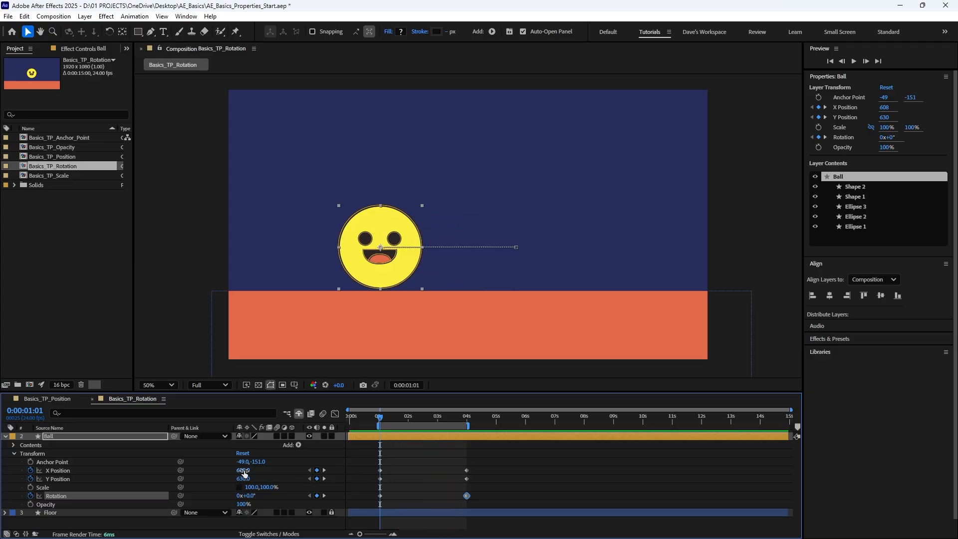
- Set the Ball's X Position to 169 at 0:00:01:01 and 1752 at 0:00:04:00, and preview the longer roll
left_click_drag(243, 470, 35, 480)
left_click(464, 419)
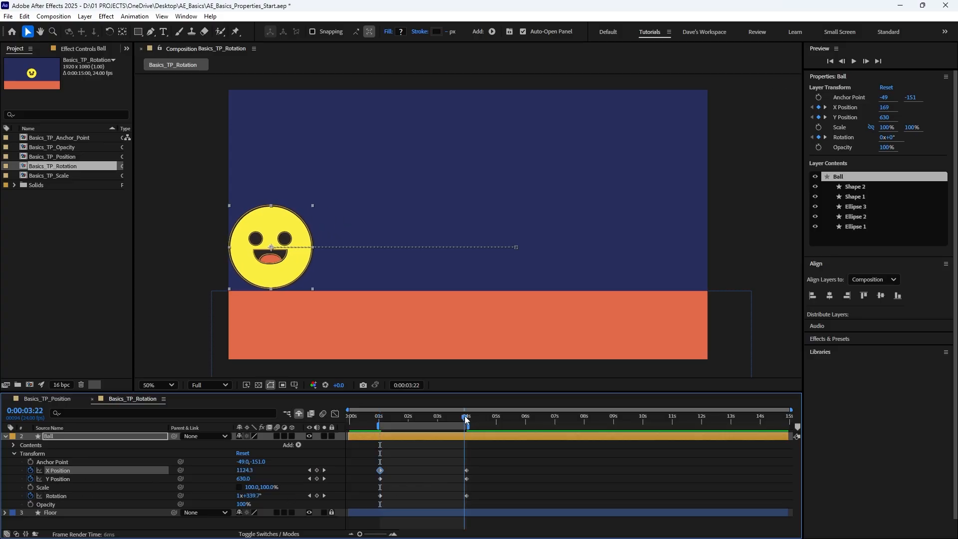
left_click_drag(467, 420, 467, 420)
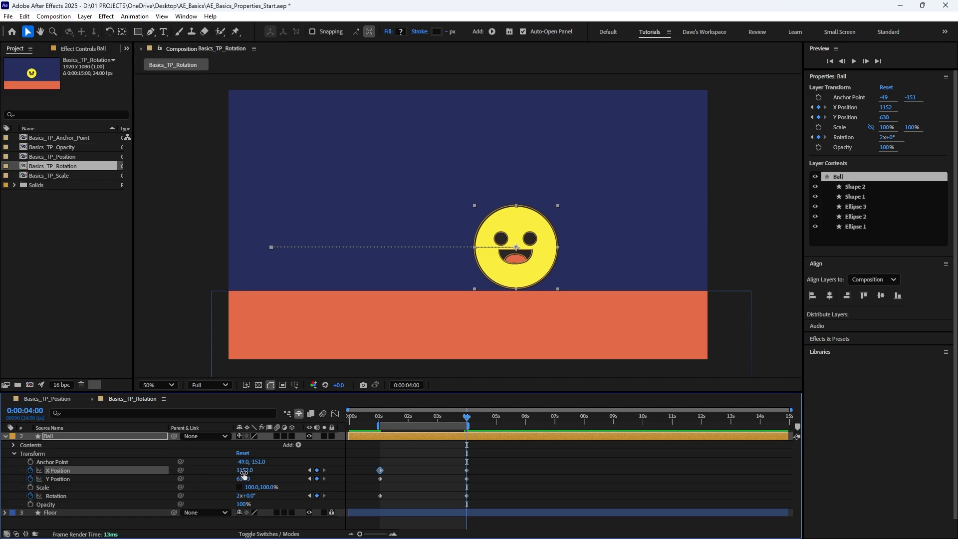
left_click_drag(244, 473, 562, 484)
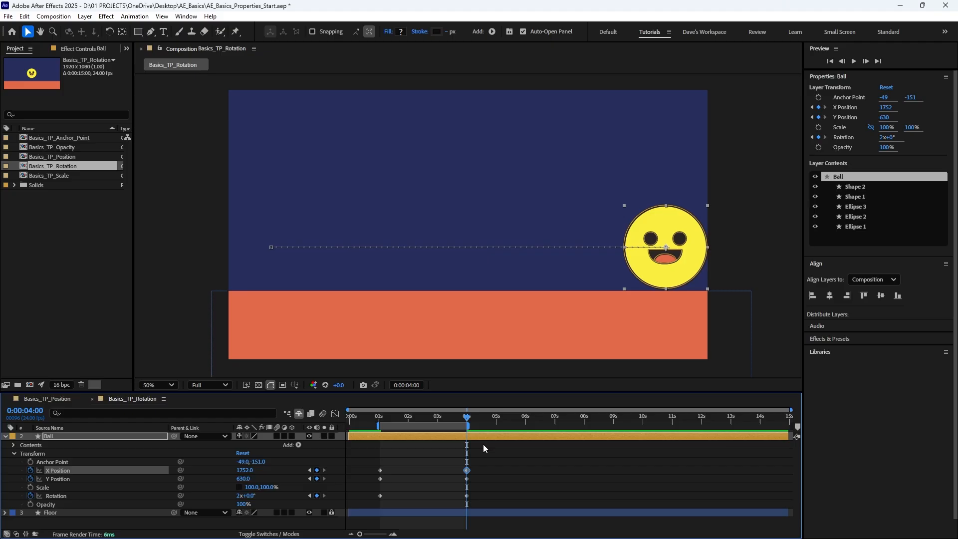
left_click_drag(469, 423, 380, 424)
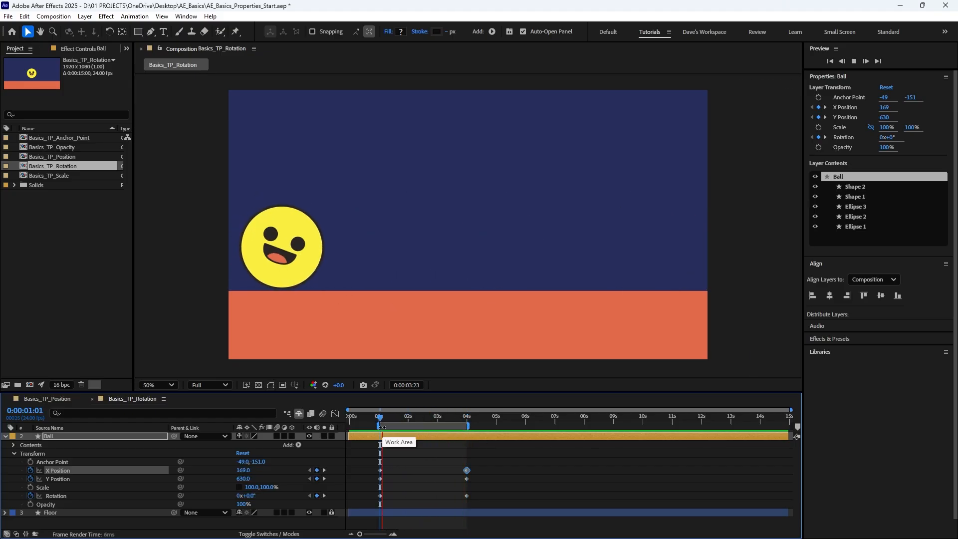
key("space")
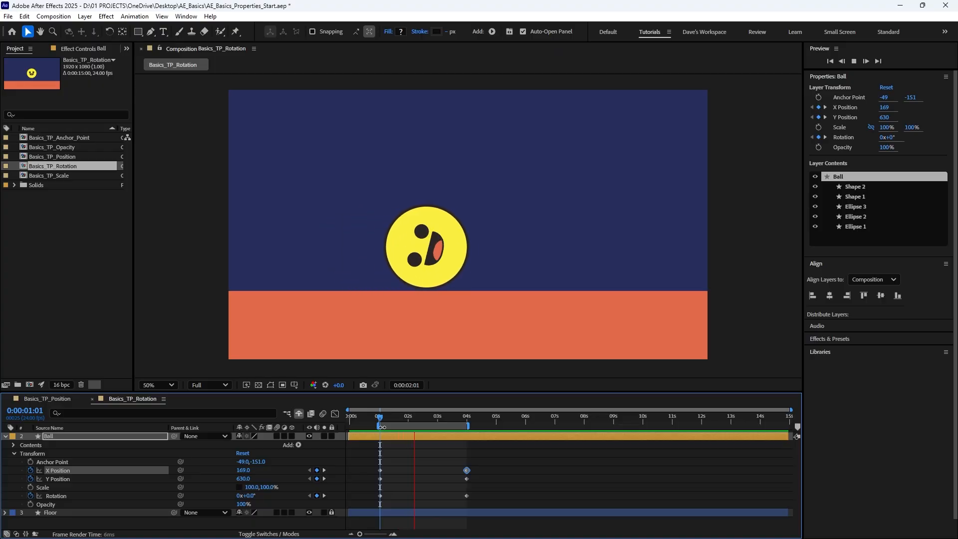
key("space")
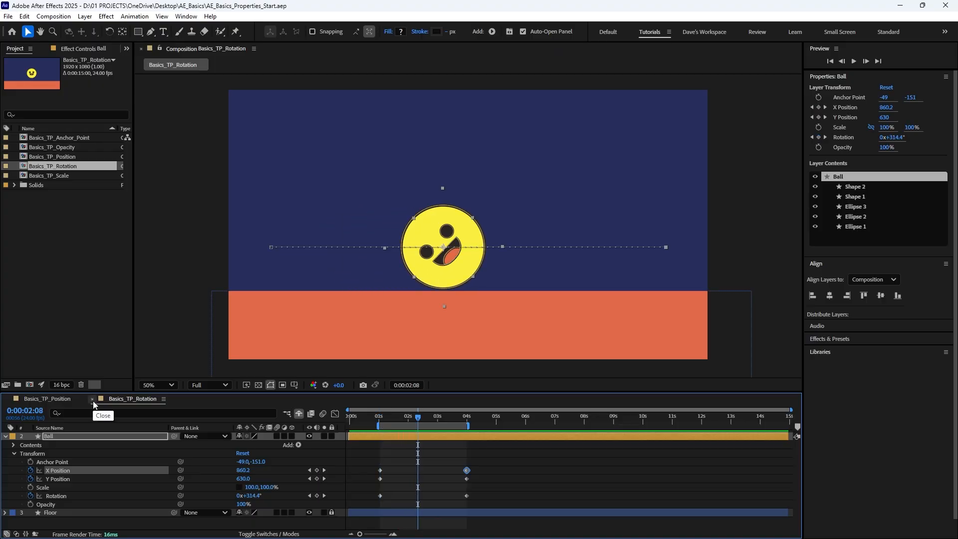
- Close the Basics_TP_Rotation composition and place the current time at 0:00:01:00 in Basics_TP_Position with the Ball selected
left_click(92, 399)
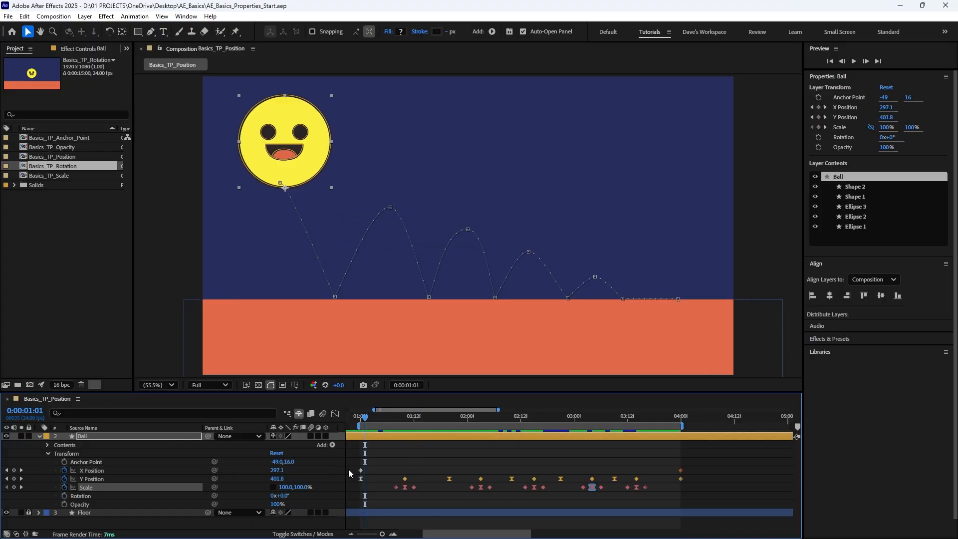
left_click(48, 453)
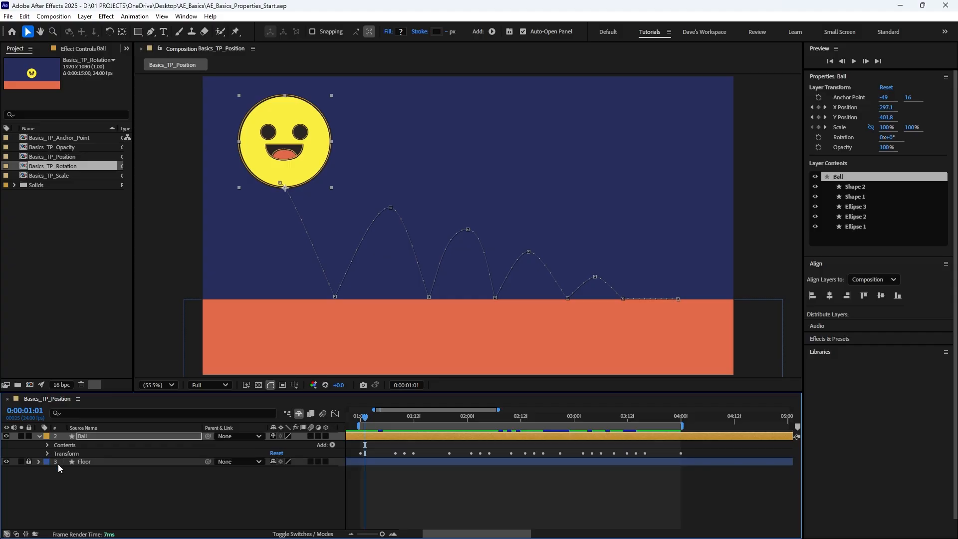
left_click(361, 416)
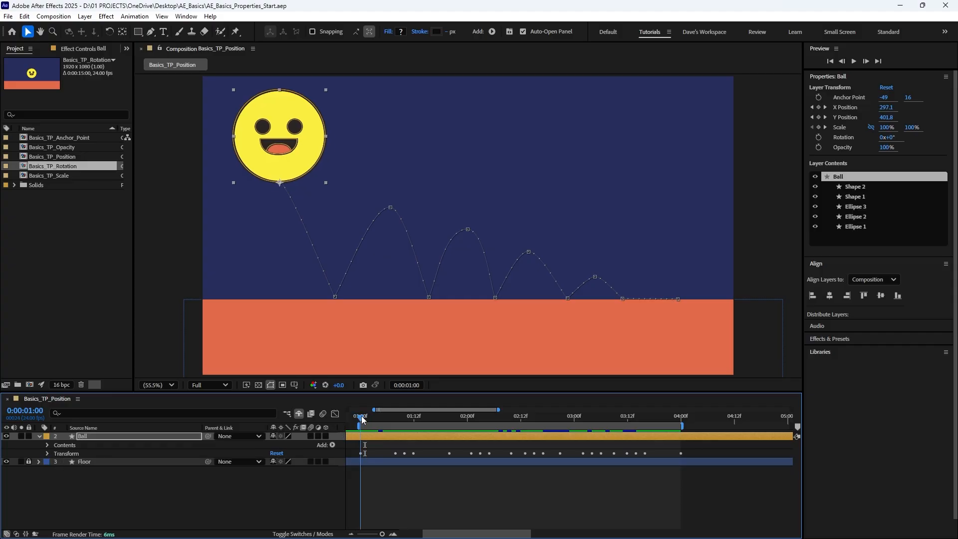
mouse_move(361, 415)
left_mouse_down()
mouse_move(429, 426)
mouse_move(362, 433)
left_mouse_up()
left_click(281, 138)
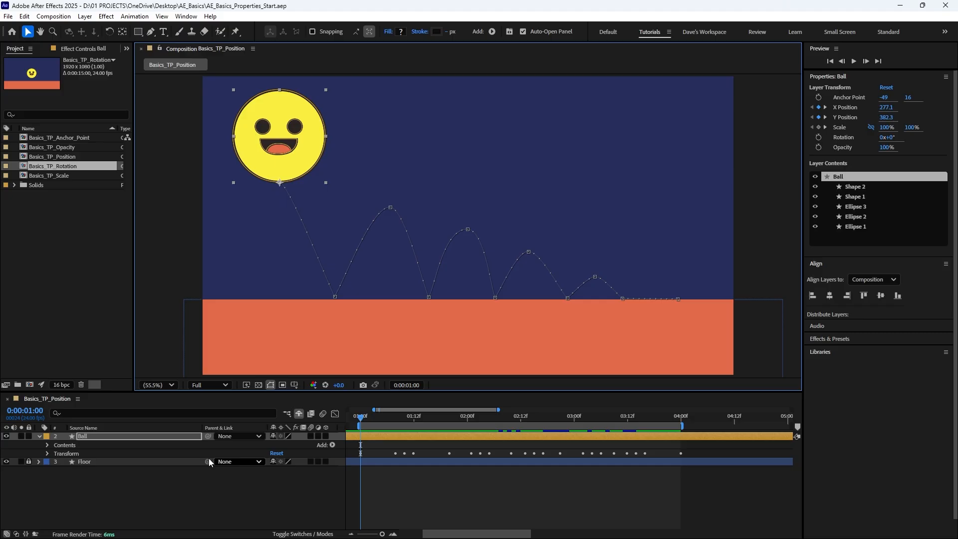
- Try rotating the whole Ball layer to 132° at 0:00:01:00, and undo the rotation
key("r")
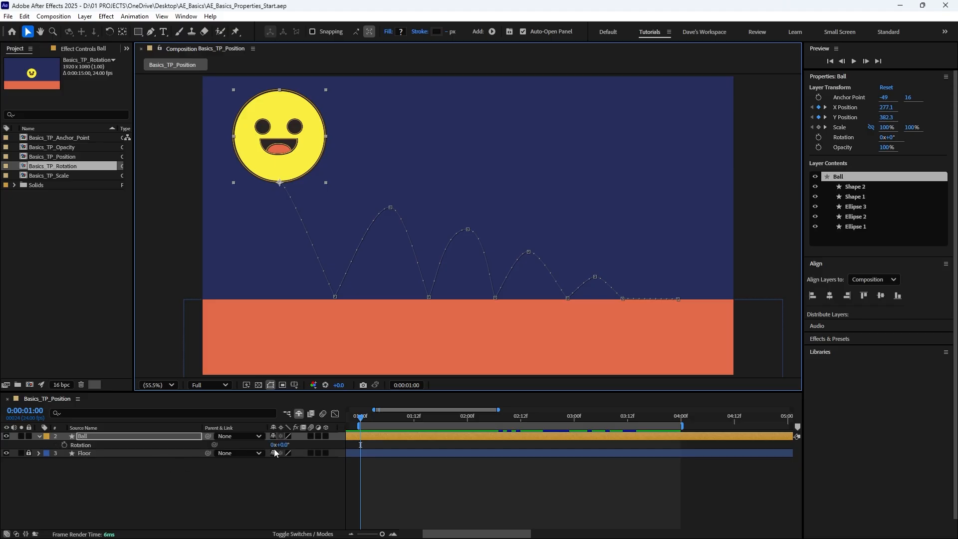
left_click(40, 436)
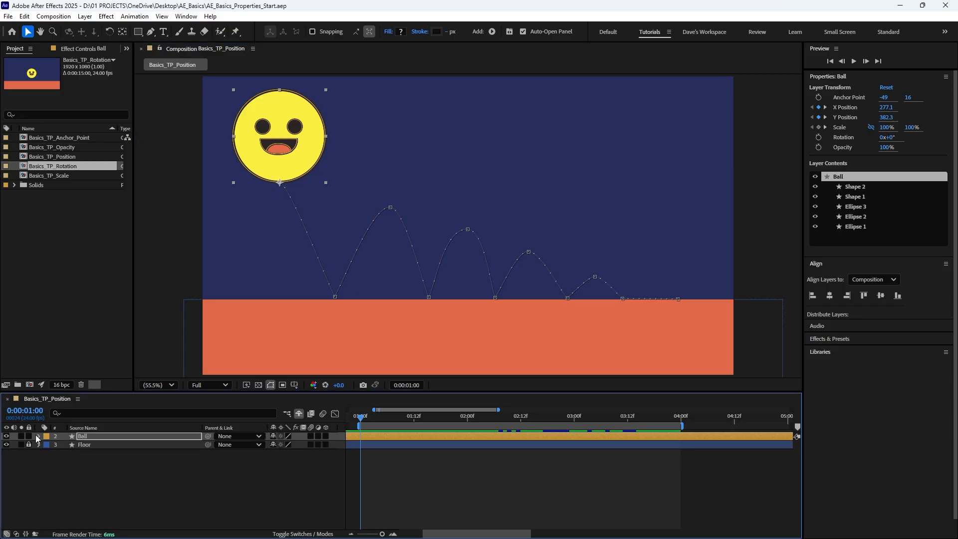
left_click(40, 436)
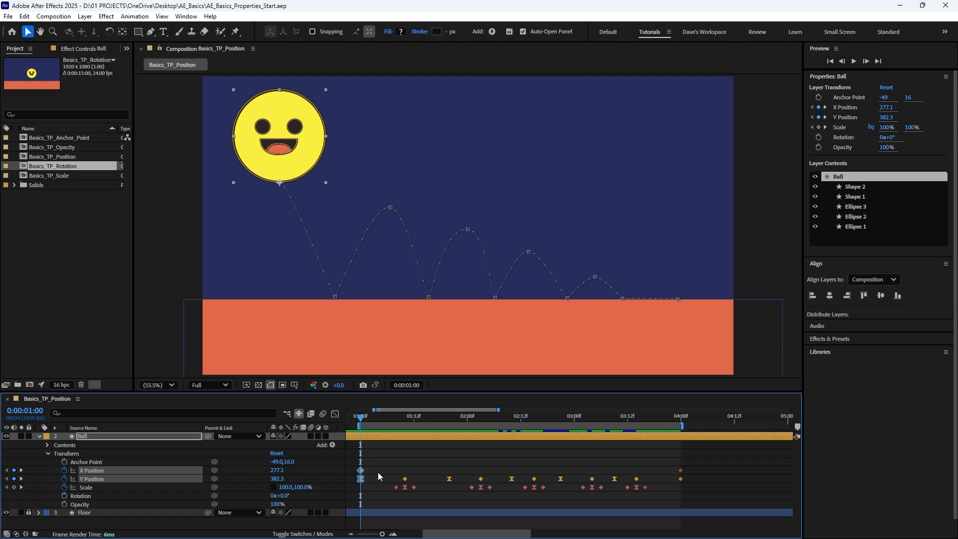
left_click_drag(373, 470, 353, 469)
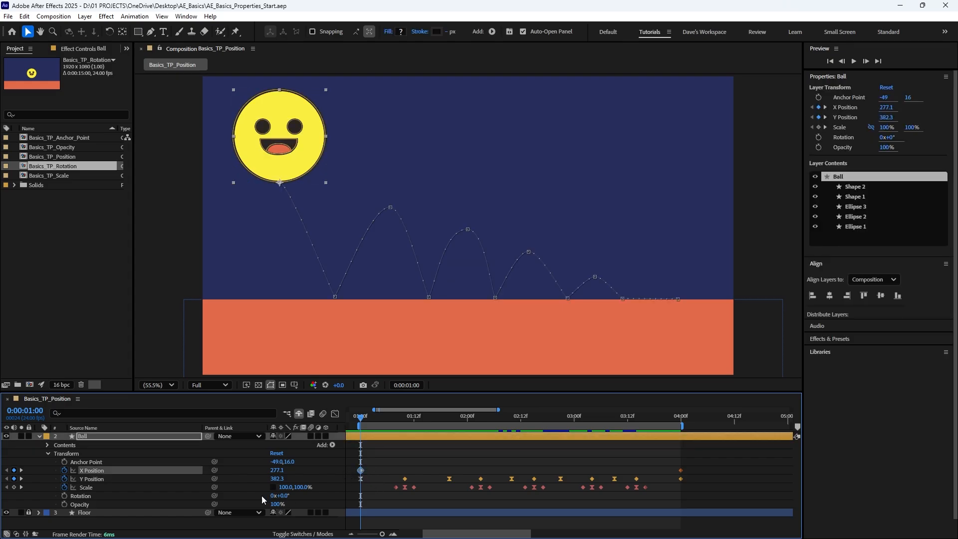
left_click(132, 496)
left_click_drag(279, 495, 353, 500)
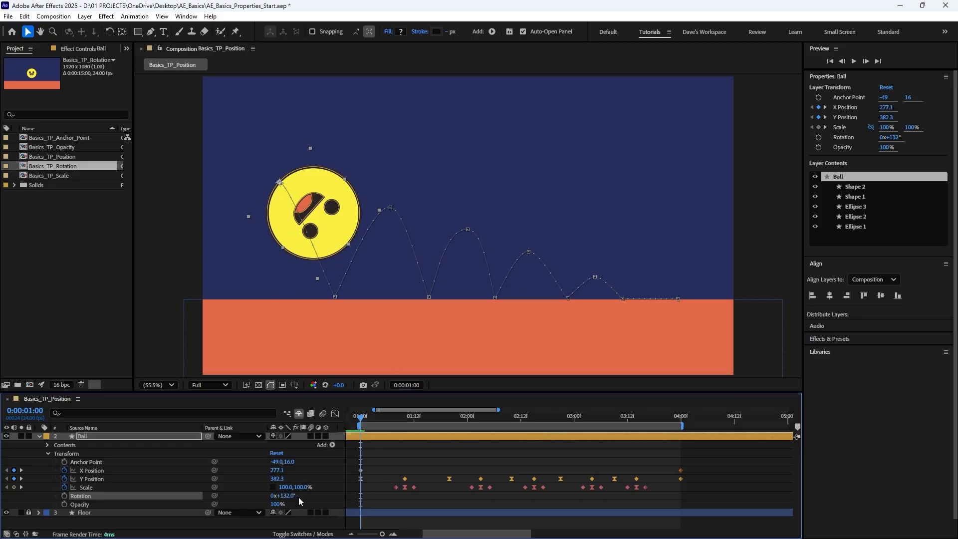
key("ctrl+z")
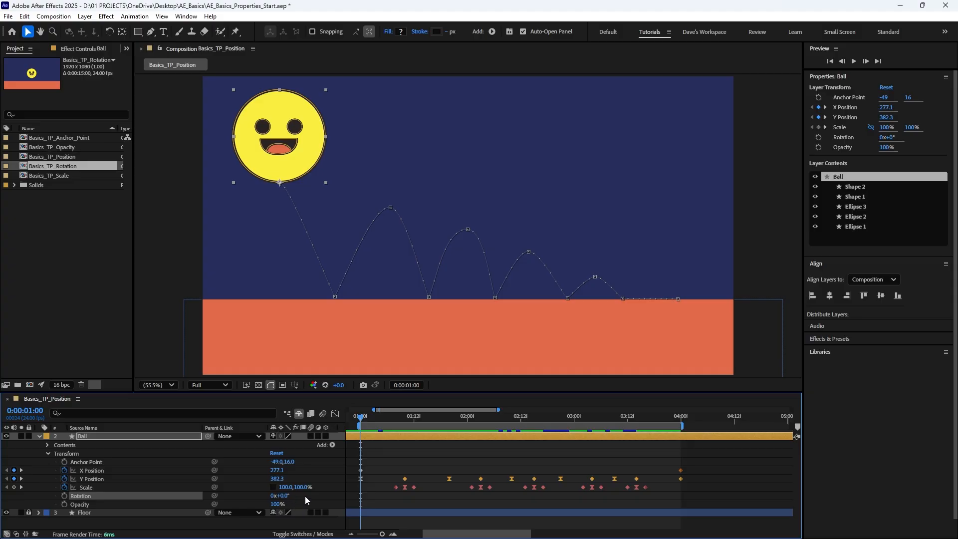
- Group the face shapes Shape 2, Shape 1, Ellipse 3 and Ellipse 2 inside the Ball's contents
left_click(73, 446)
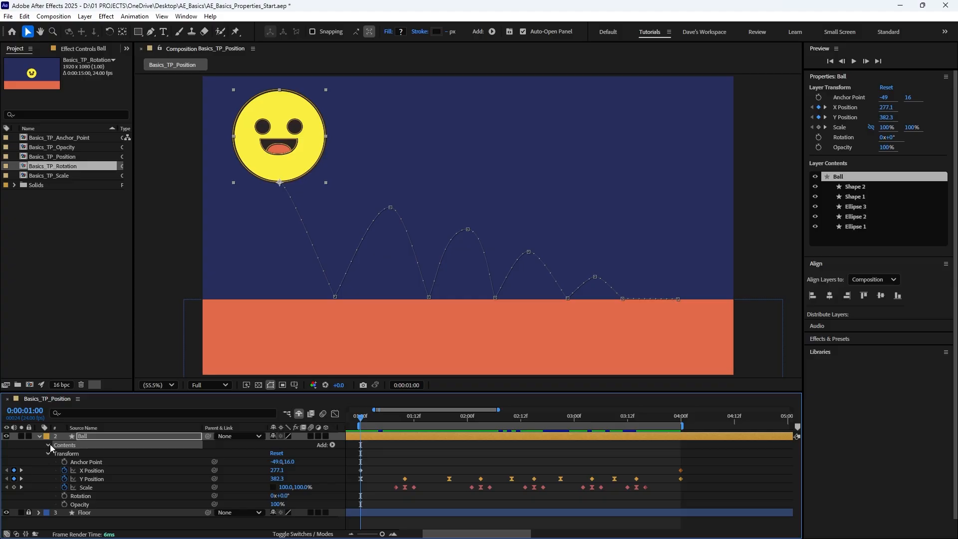
left_click(48, 445)
left_click(79, 455)
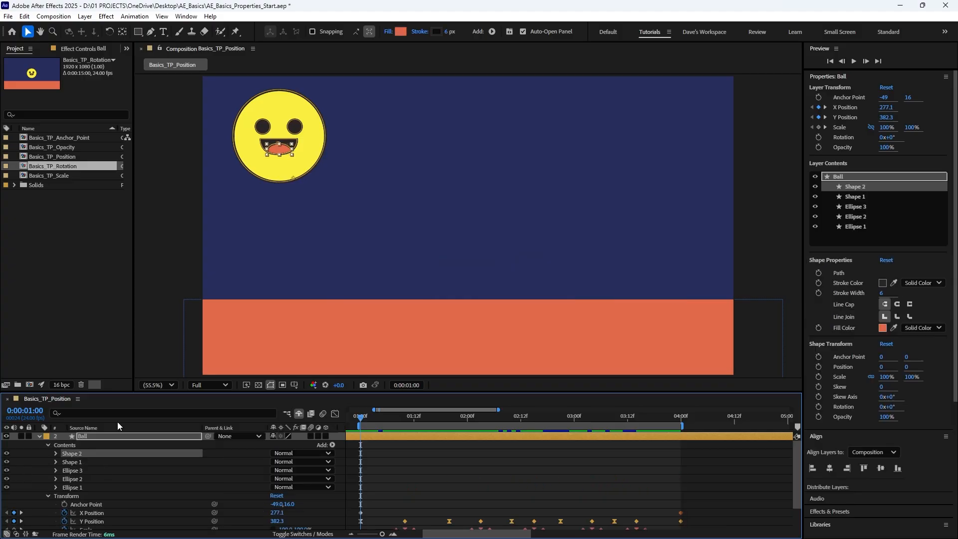
left_click(89, 468)
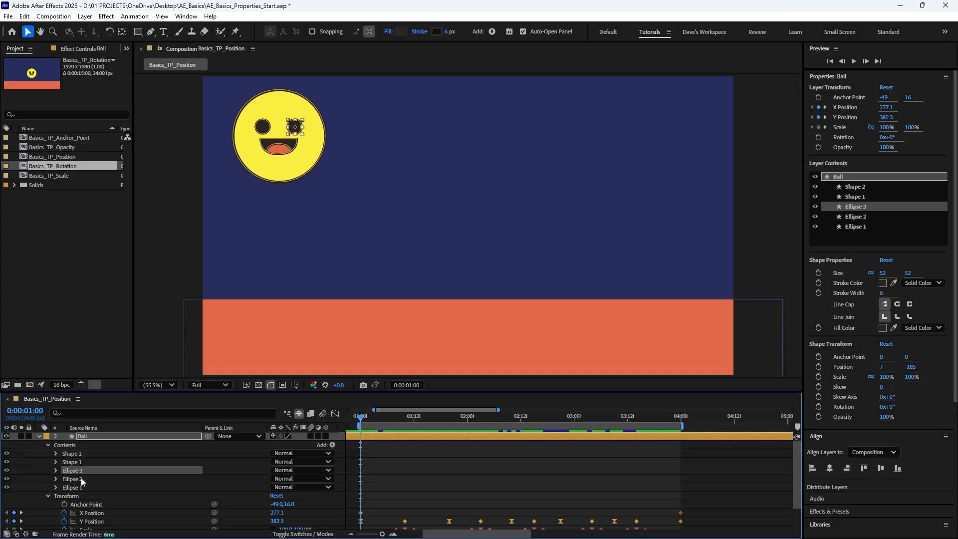
left_click(81, 479)
left_click(77, 454, "shift")
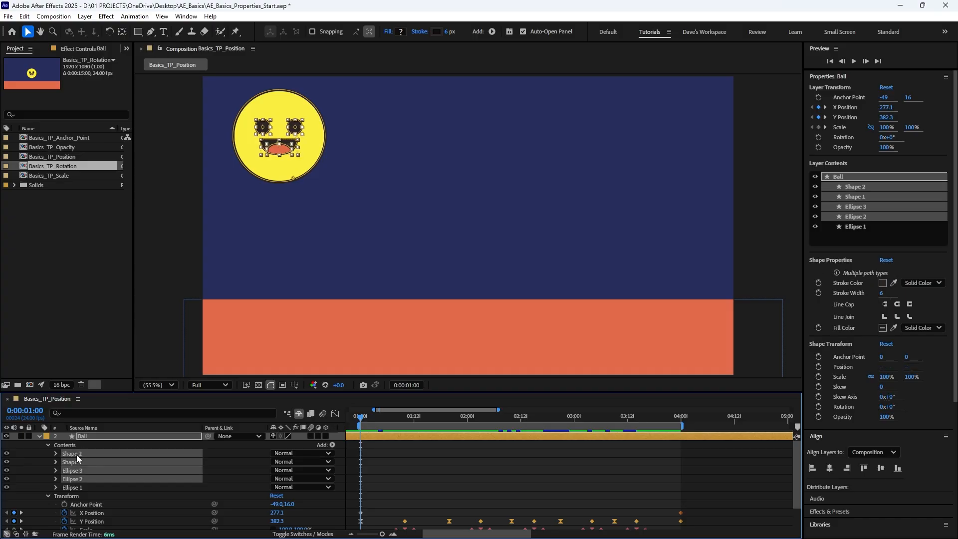
right_click(77, 457)
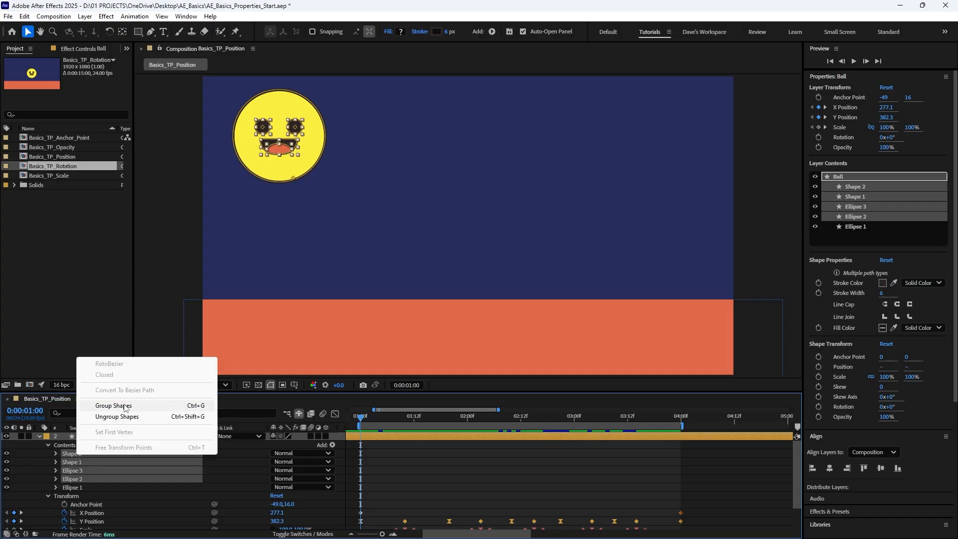
left_click(125, 407)
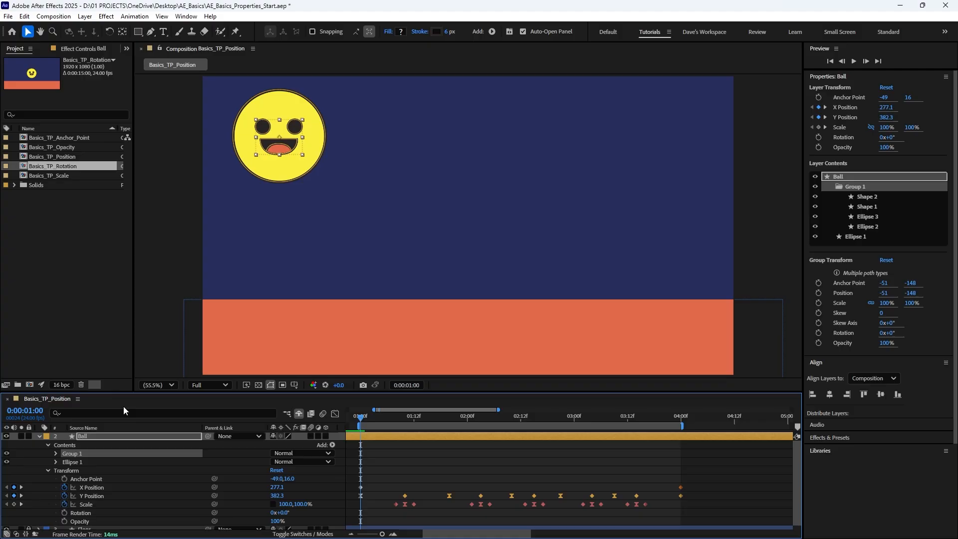
- Rename the new shape group inside the Ball's contents as Face
left_click(67, 446)
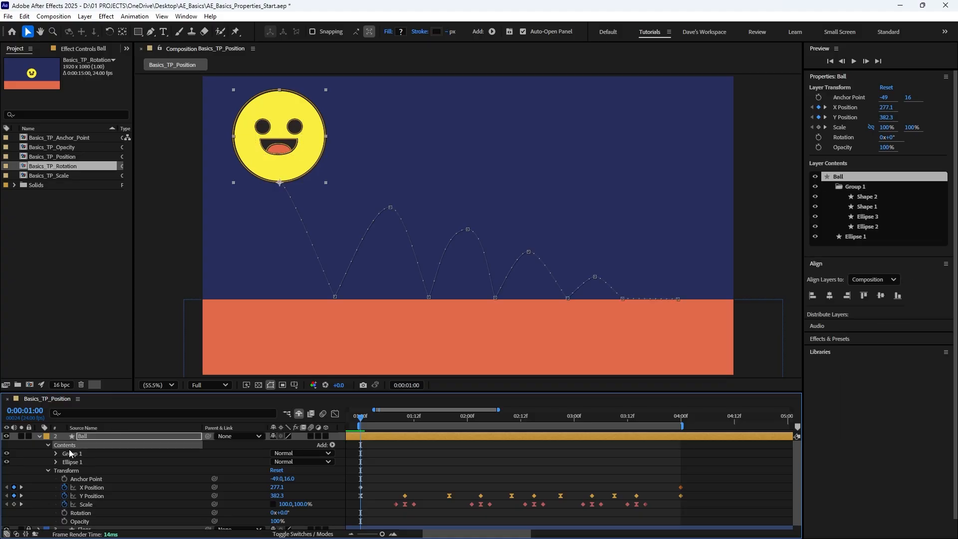
left_click(70, 453)
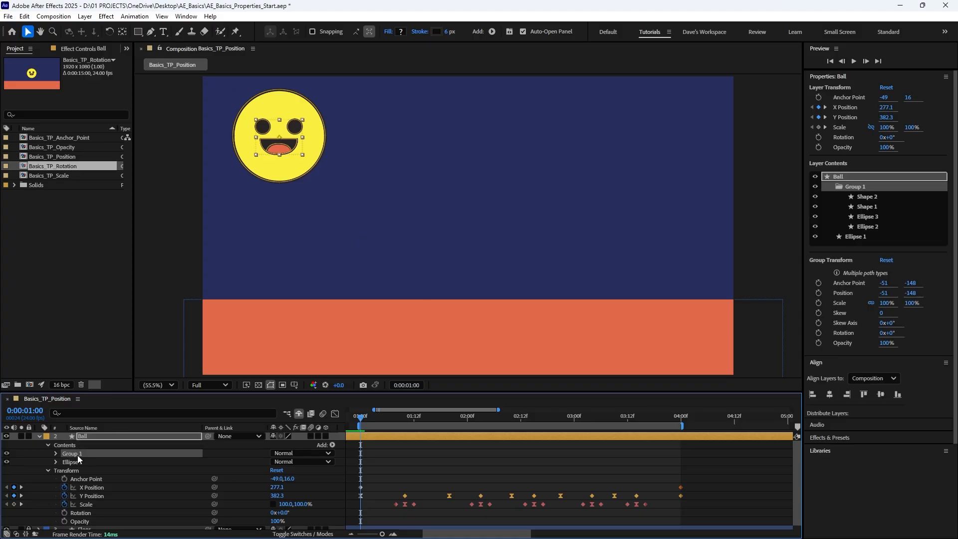
key("Return")
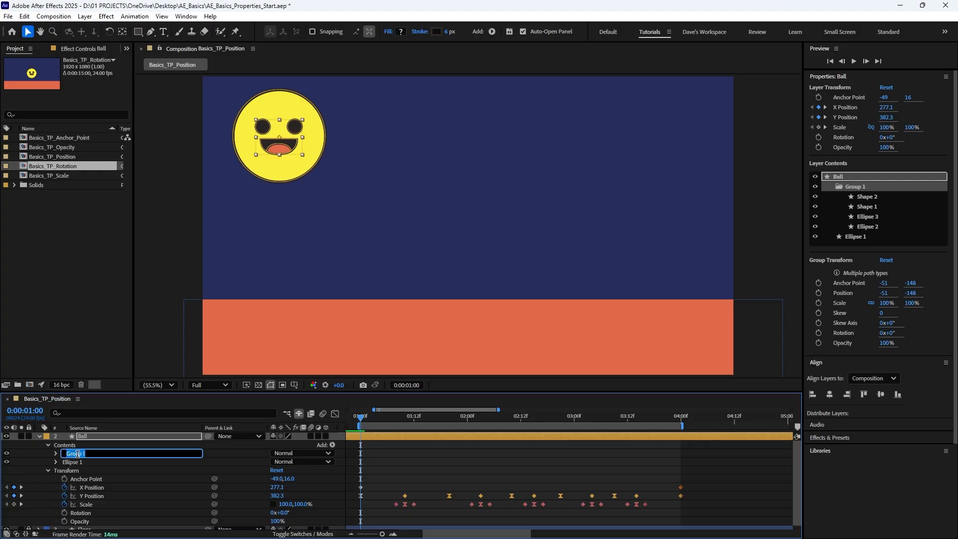
type("Face")
key("Return")
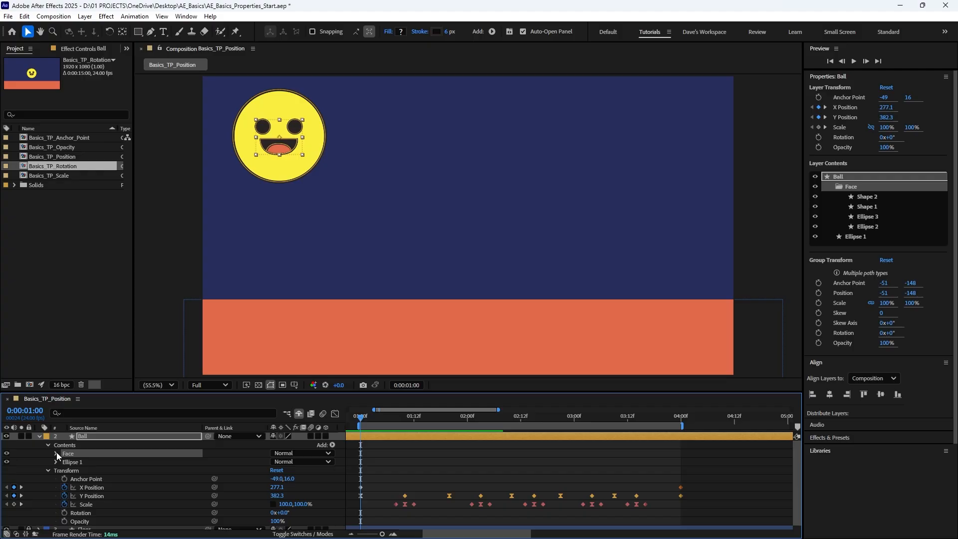
- Expand the Face group's own transform properties and add a Rotation keyframe of 0x+0.0° at 0:00:01:00
left_click(56, 453)
left_click(81, 496)
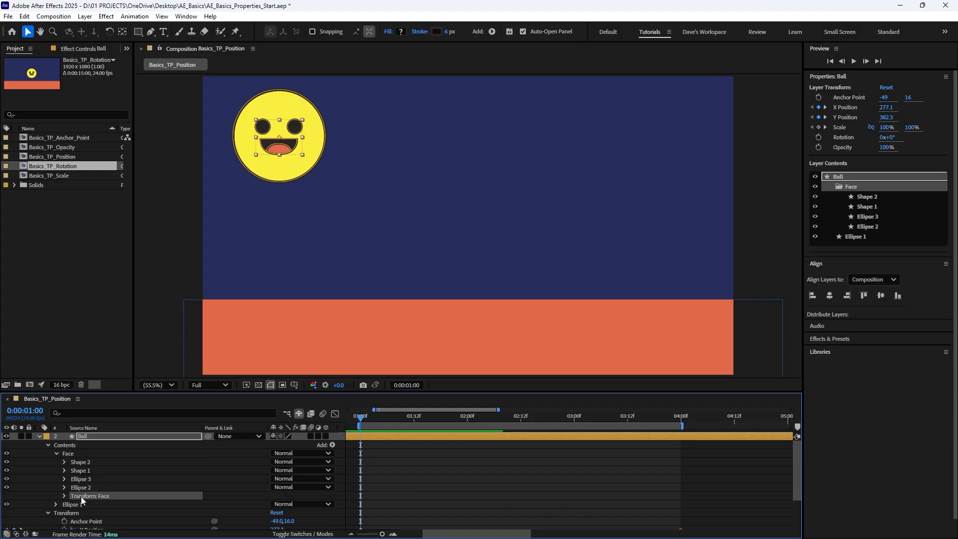
left_click(64, 496)
scroll(112, 483, "down", 3)
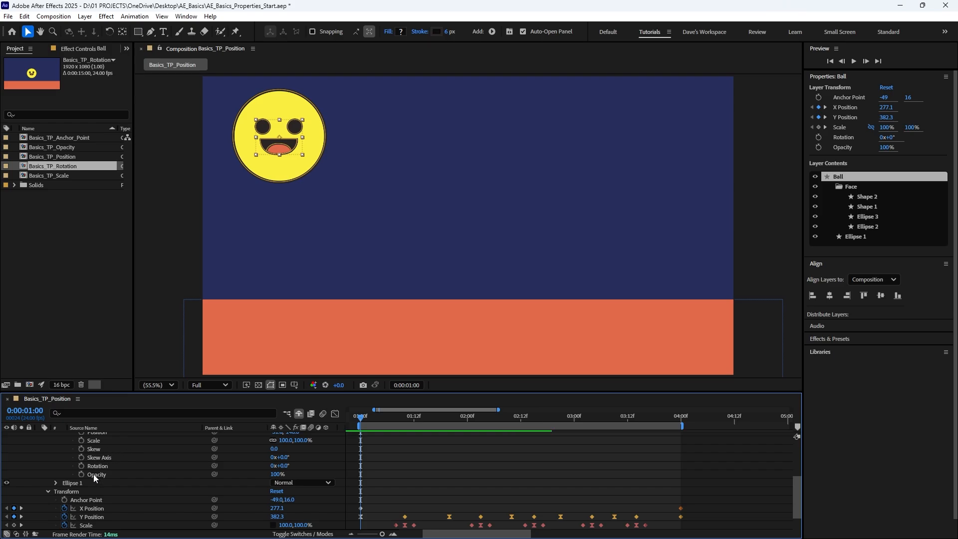
scroll(101, 448, "up", 2)
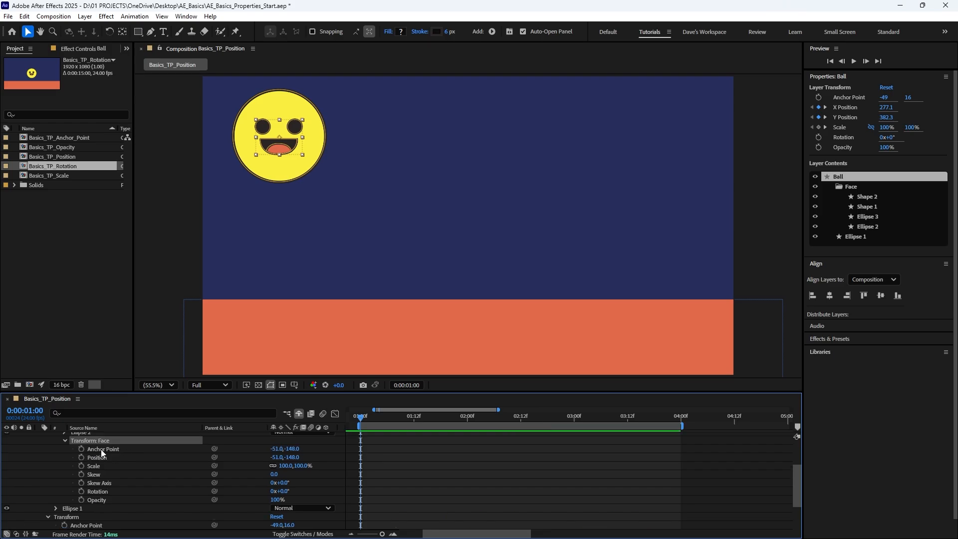
left_click(80, 492)
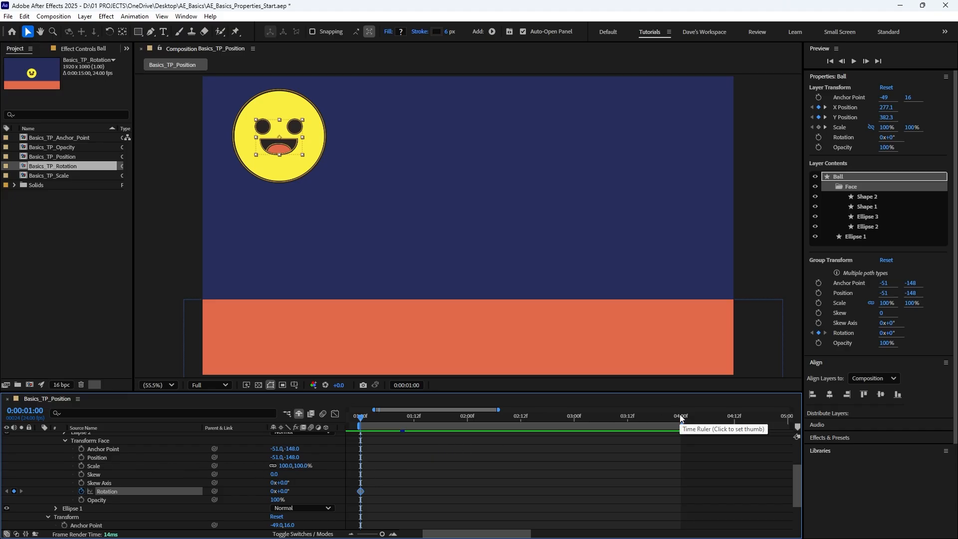
- Set the Face group's Rotation to 1x+0.0° at the last bounce impact, 0:00:03:14, and preview the animation from 0:00:01:00
left_click(680, 414)
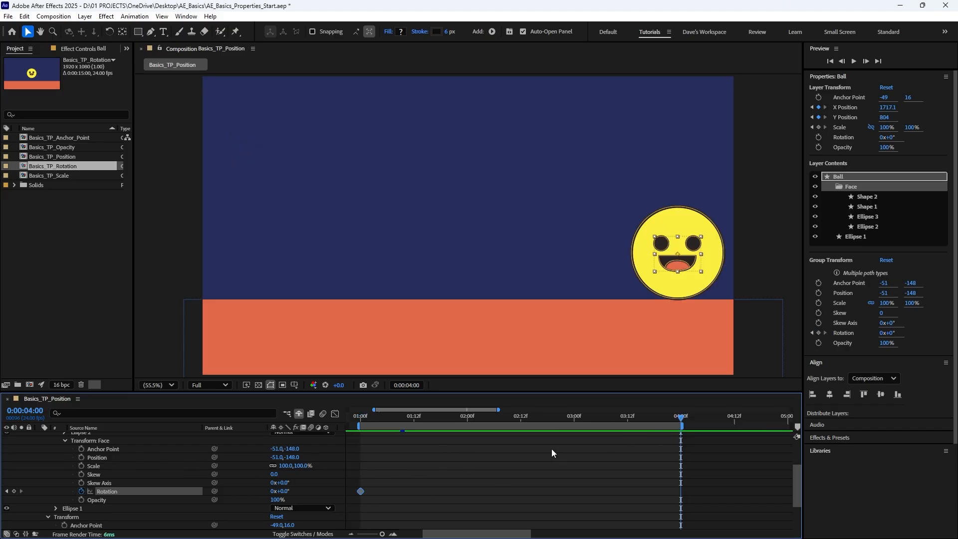
left_click_drag(643, 418, 628, 420)
scroll(634, 466, "down", 2)
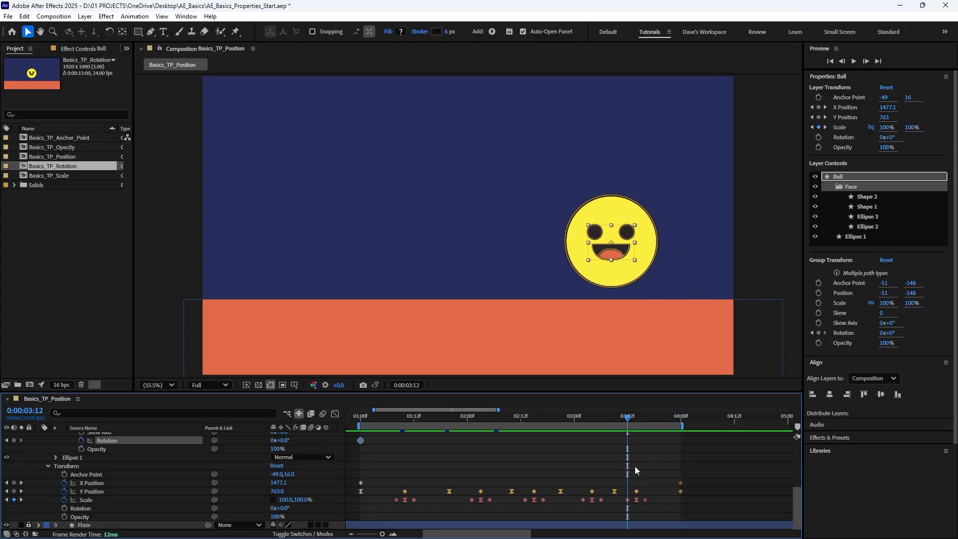
left_click_drag(627, 421, 637, 423)
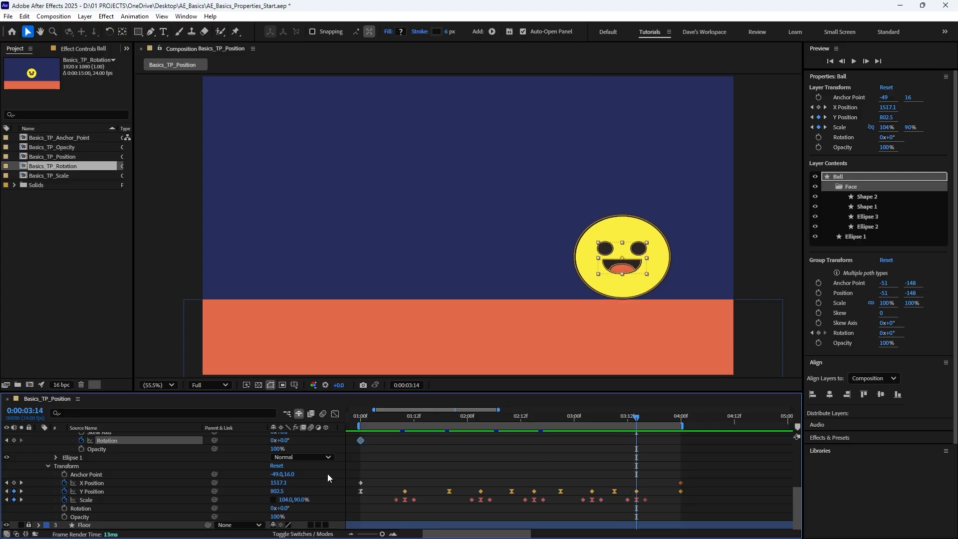
scroll(315, 473, "up", 1)
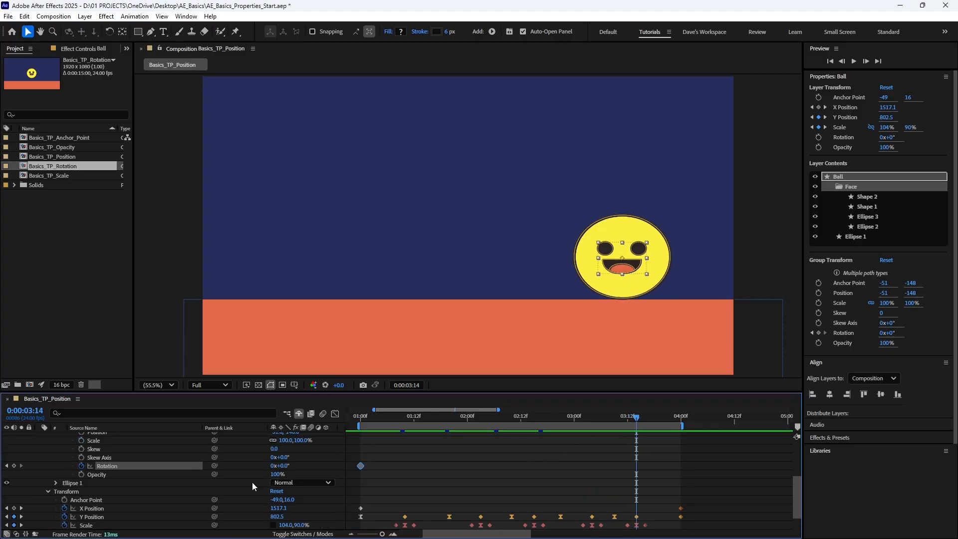
left_click(14, 466)
left_click(273, 466)
type("1")
key("Return")
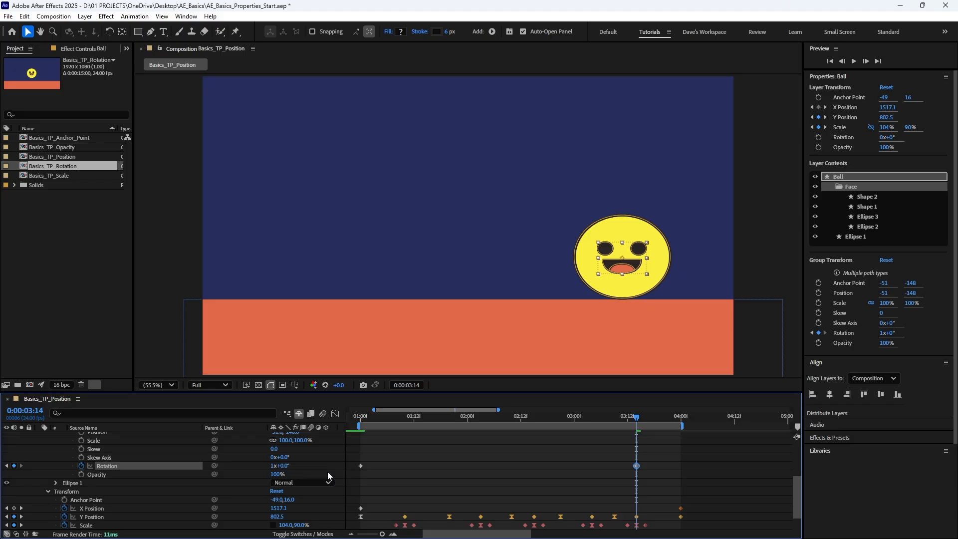
left_click(360, 418)
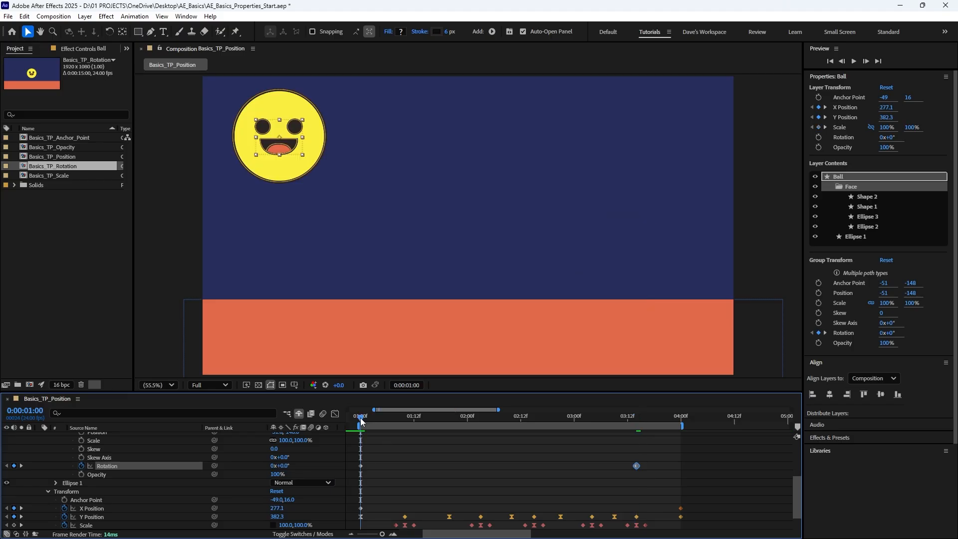
key("space")
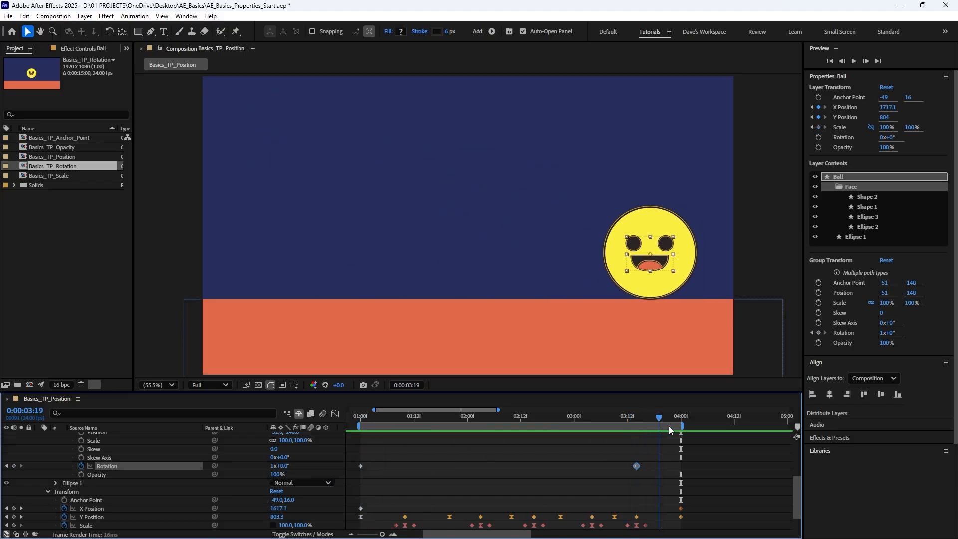
- Try a Face Rotation of 2x+0.0° at 0:00:04:00, preview the final roll, and undo the change
left_click(274, 465)
type("2")
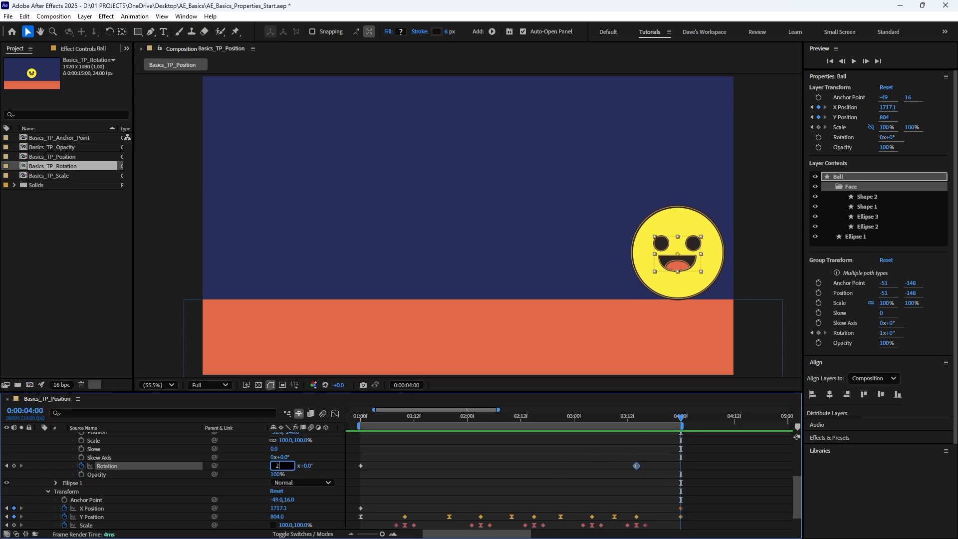
key("Return")
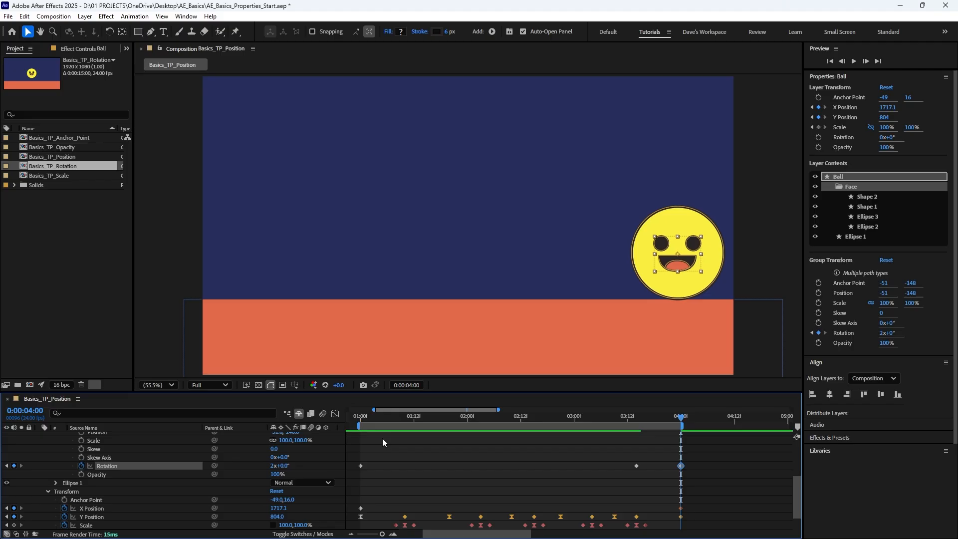
left_click(632, 417)
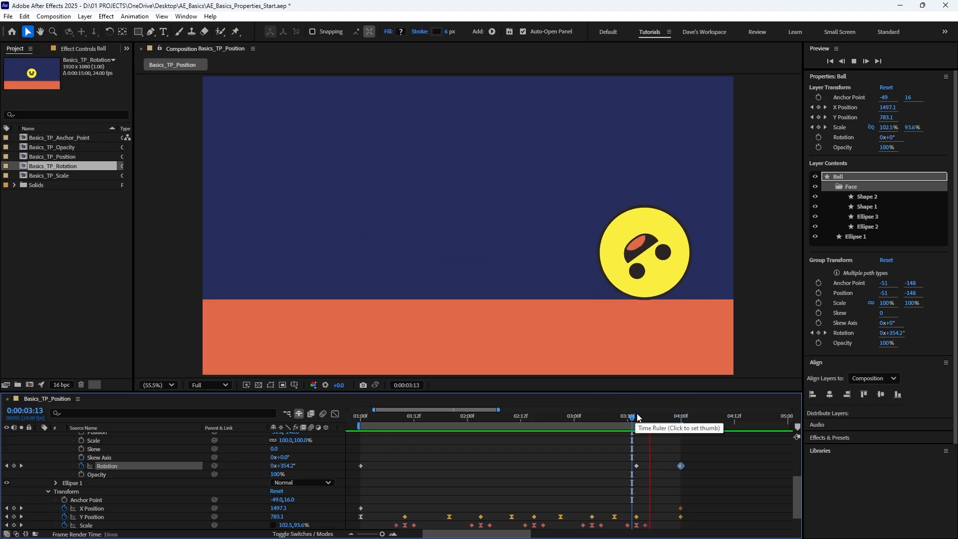
key("space")
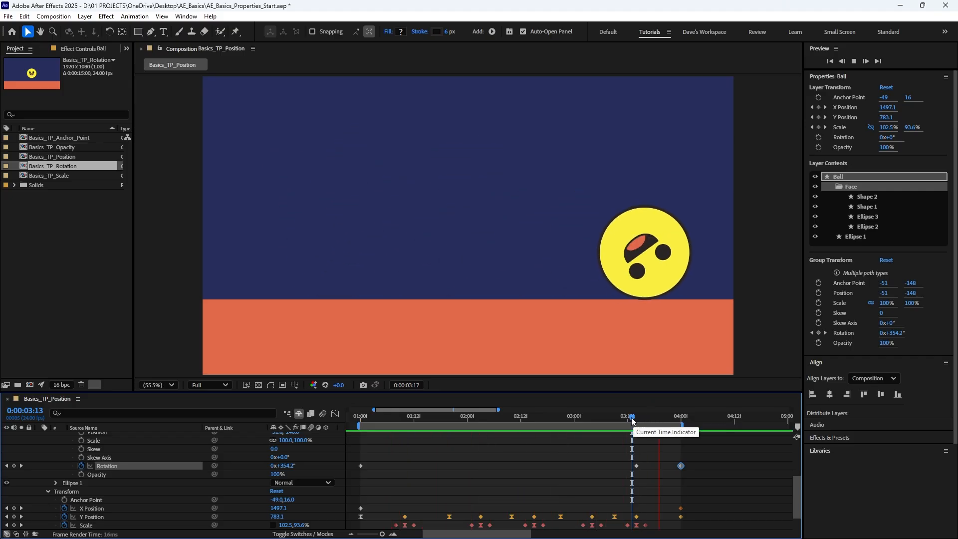
left_click(640, 419)
left_click_drag(638, 419, 679, 430)
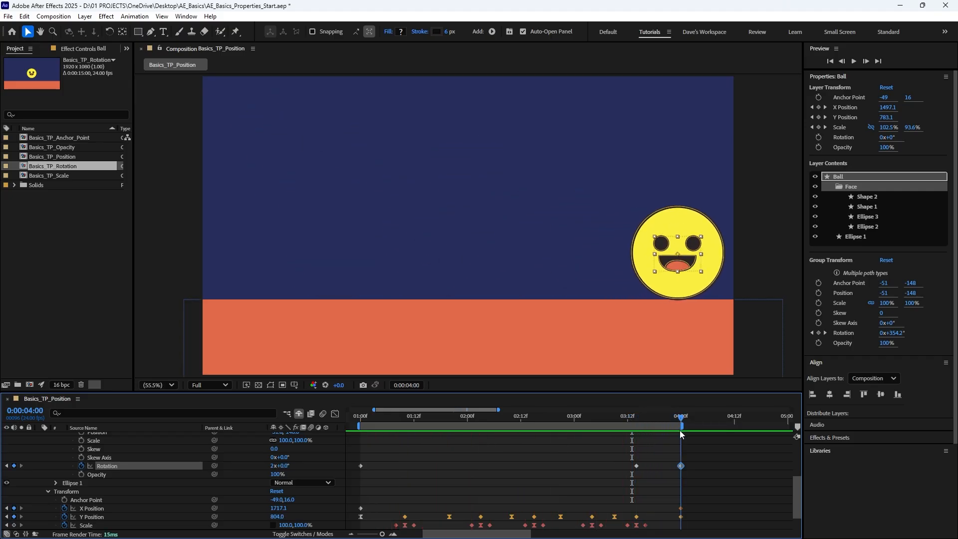
key("ctrl+z")
- Set the Face group's Rotation to 1x+293.0° at 0:00:04:00 and preview the bounce and roll
left_click(273, 467)
left_click_drag(284, 467, 278, 467)
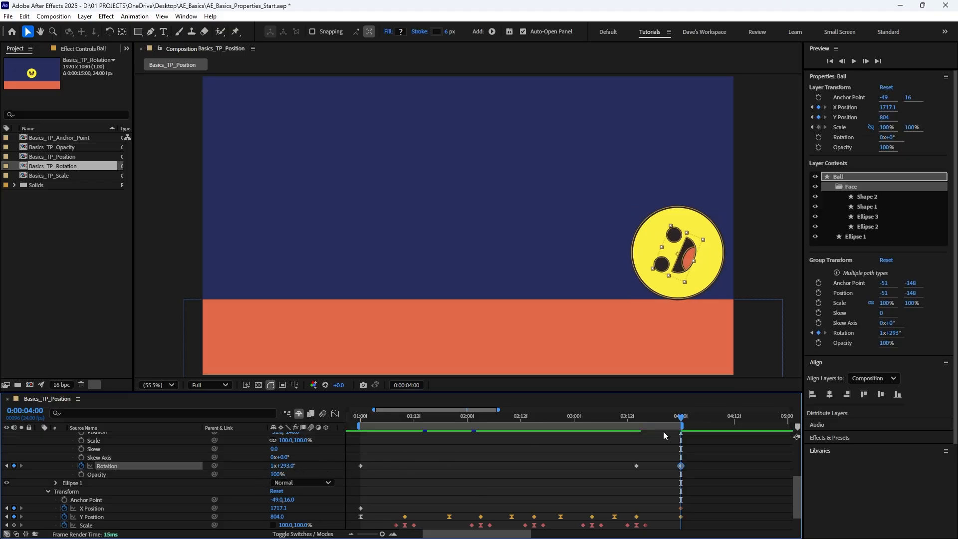
mouse_move(681, 419)
left_mouse_down()
mouse_move(636, 423)
mouse_move(670, 419)
left_mouse_up()
key("space")
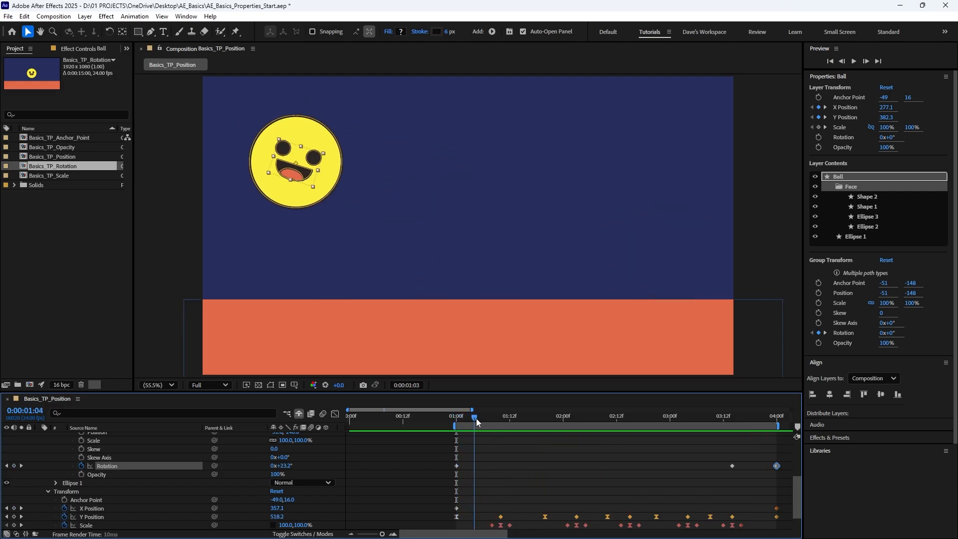
left_click(535, 420)
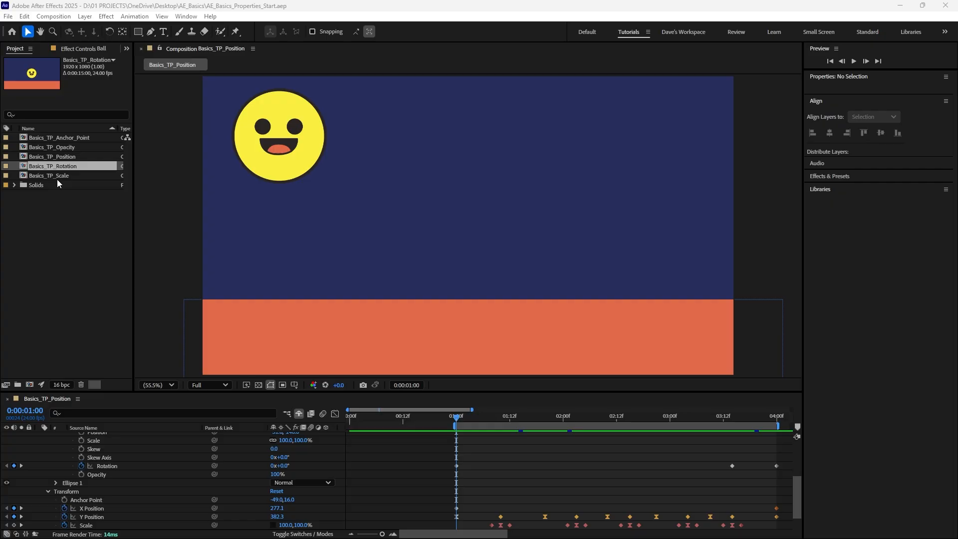
- Open the Basics_TP_Opacity composition, place the current time at 0:00:01:00 and reveal the Ball's transform properties
double_click(57, 146)
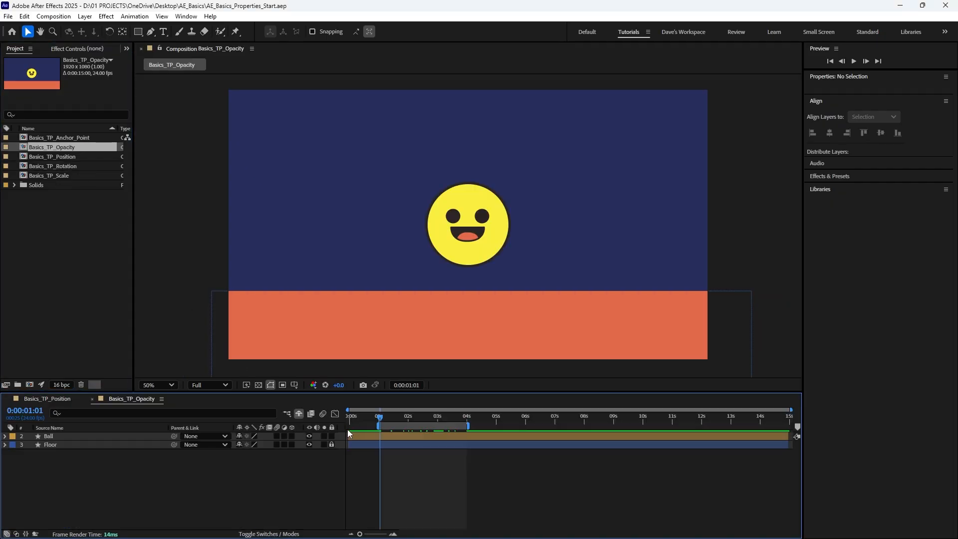
left_click_drag(380, 416, 379, 417)
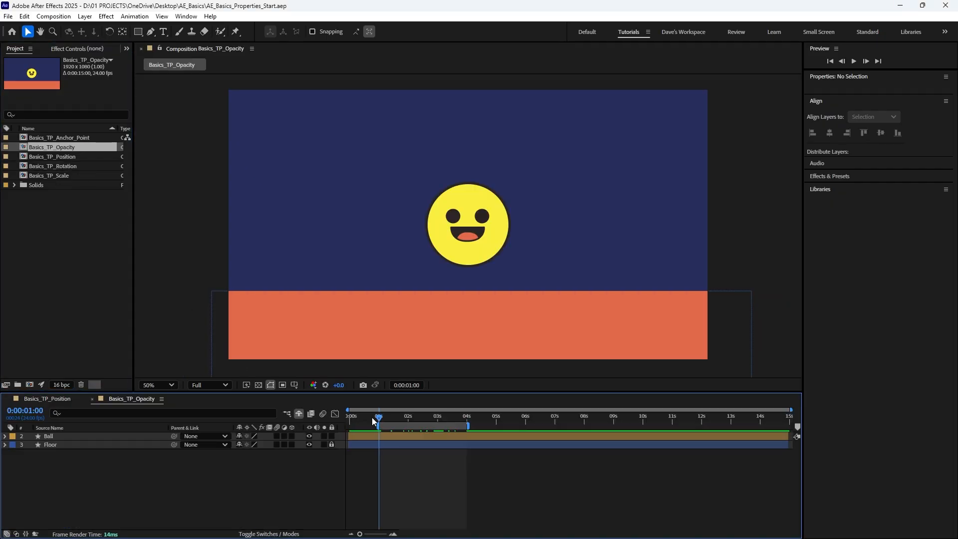
left_click(5, 436)
left_click(13, 454)
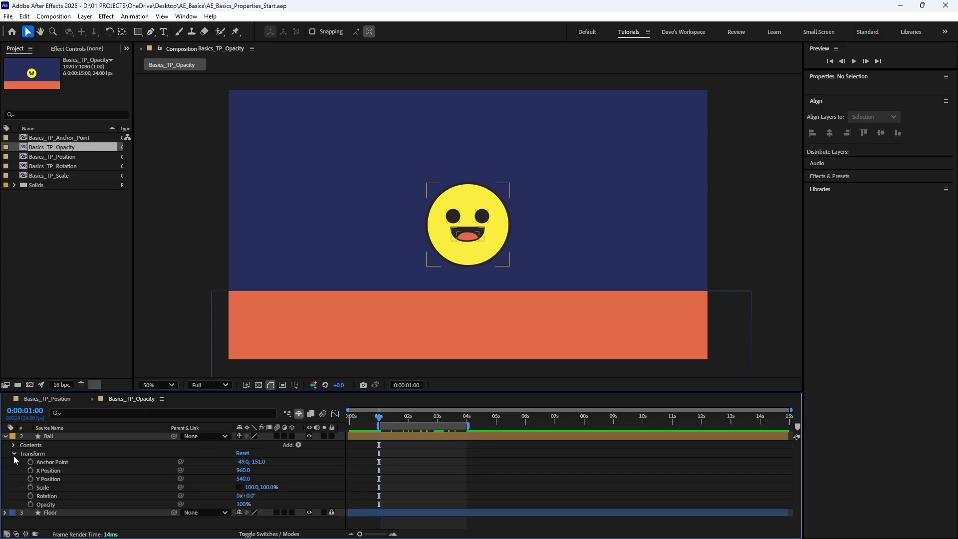
- Keyframe the Ball's Opacity at 100% at 0:00:01:00 and fade it to 0% at 0:00:02:00
left_click(47, 505)
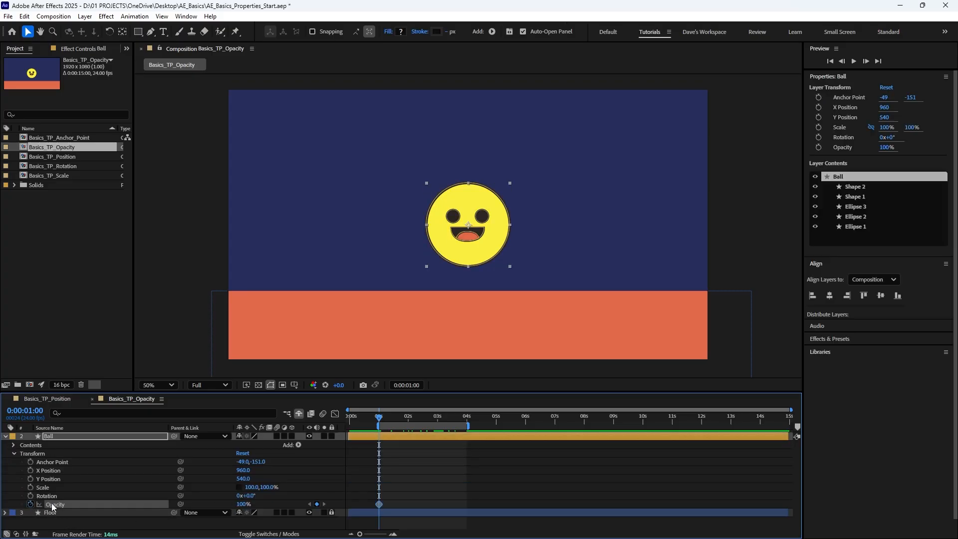
left_click(408, 417)
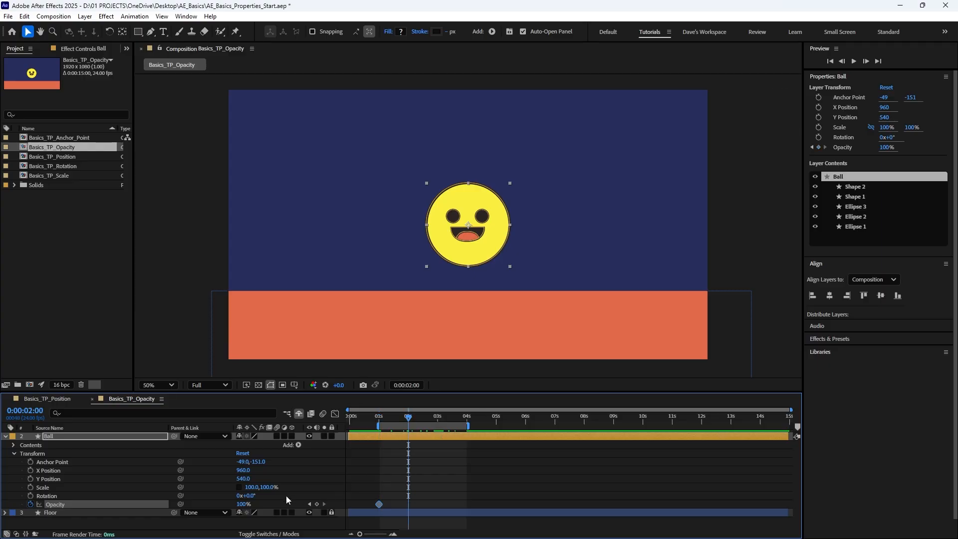
left_click_drag(243, 505, 192, 505)
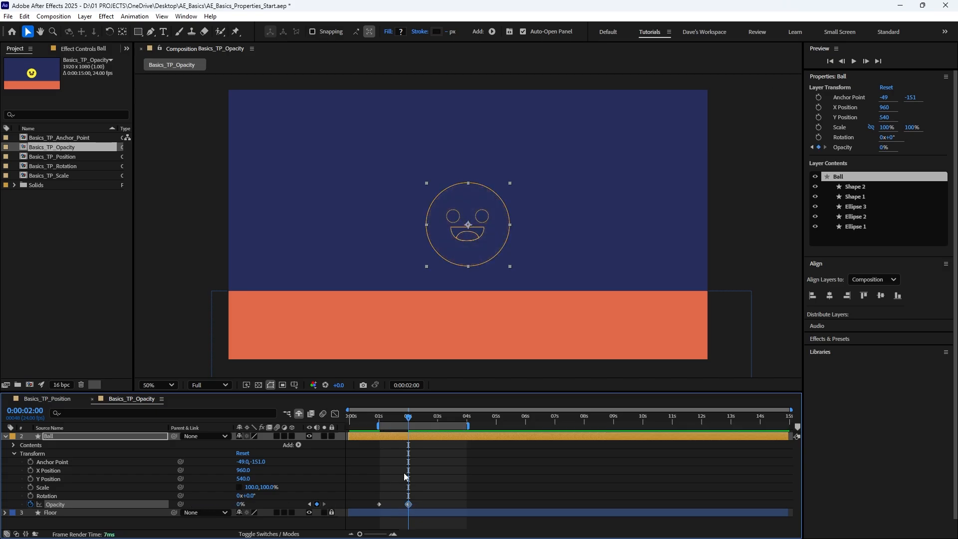
- Move the Ball's 100% Opacity keyframe to about 0:00:01:13 and set Opacity to 0% at 0:00:01:00
left_click_drag(408, 416, 379, 428)
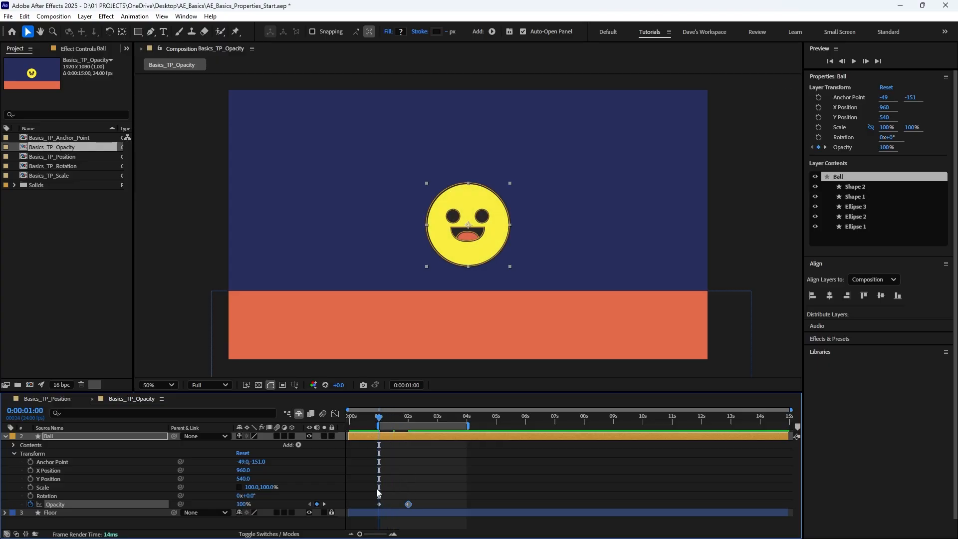
left_click_drag(379, 504, 395, 503)
left_click_drag(241, 504, 69, 512)
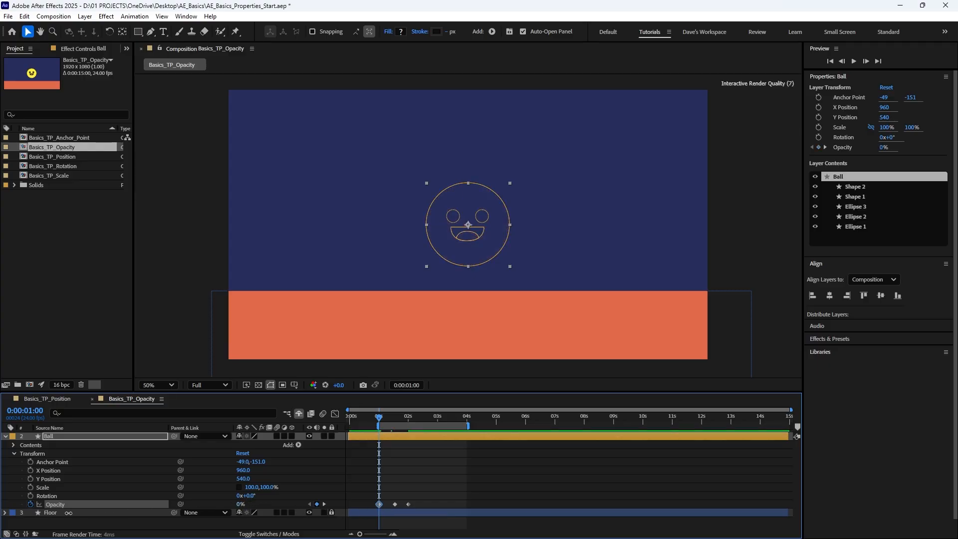
- Shift the Ball's first Opacity keyframe to 0:00:01:01 and its last one to 0:00:02:01
left_click(407, 416)
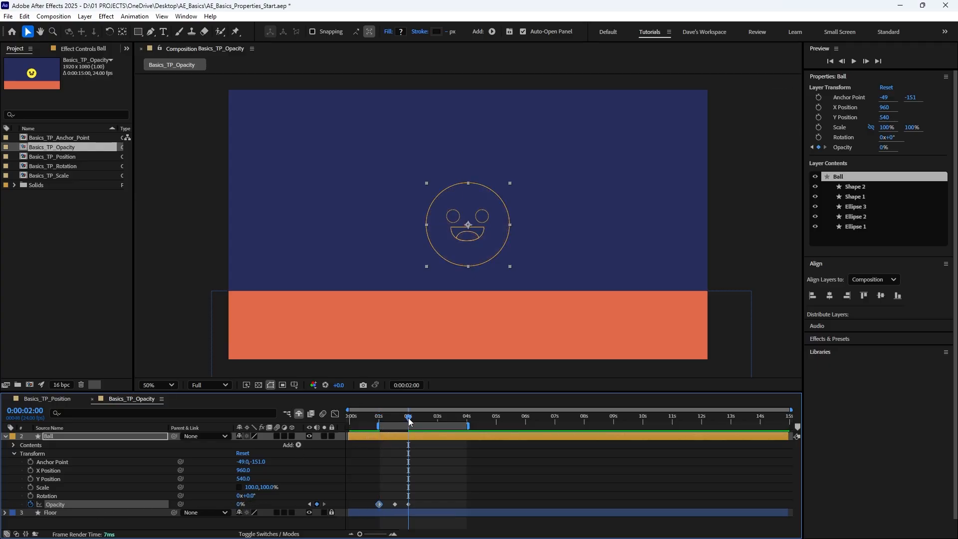
left_click_drag(360, 534, 379, 535)
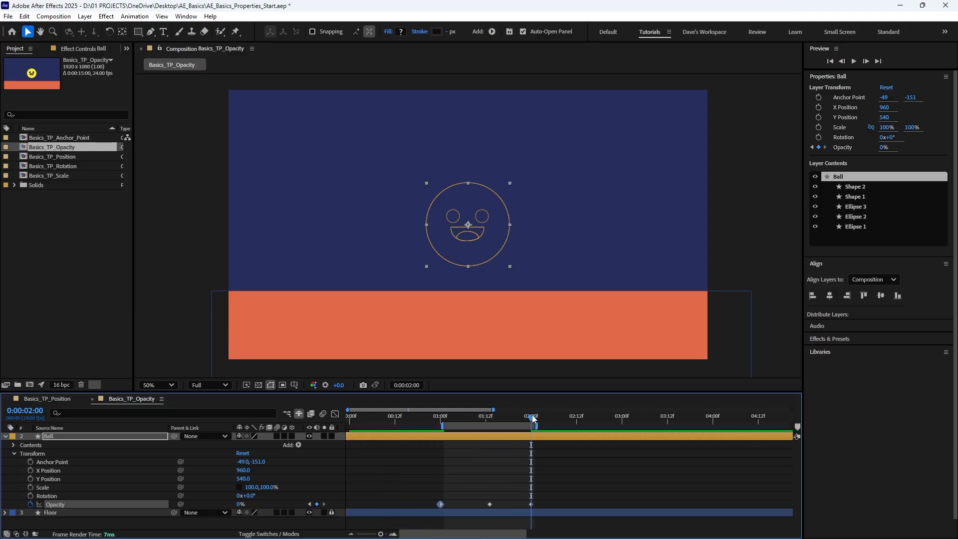
left_click_drag(533, 418, 444, 424)
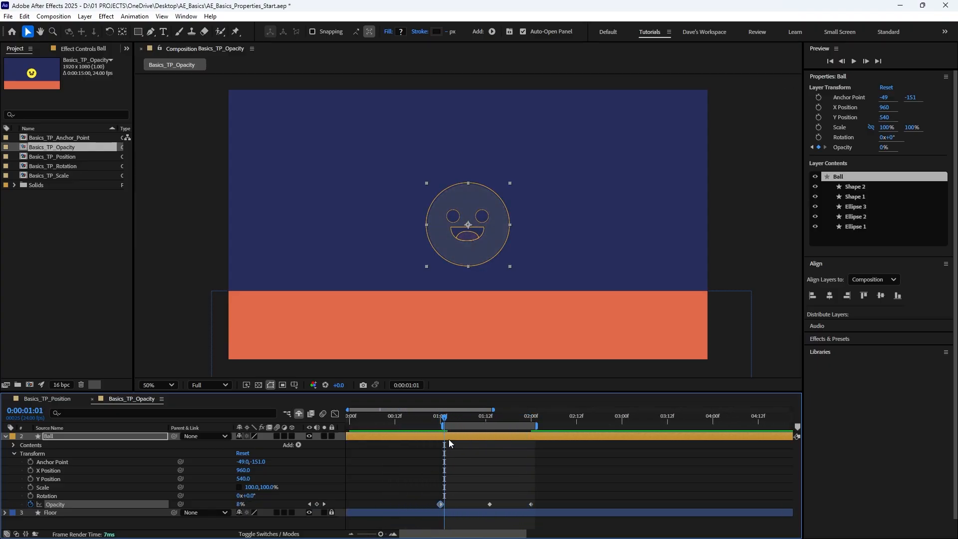
left_click(439, 506)
left_click_drag(439, 504, 444, 504)
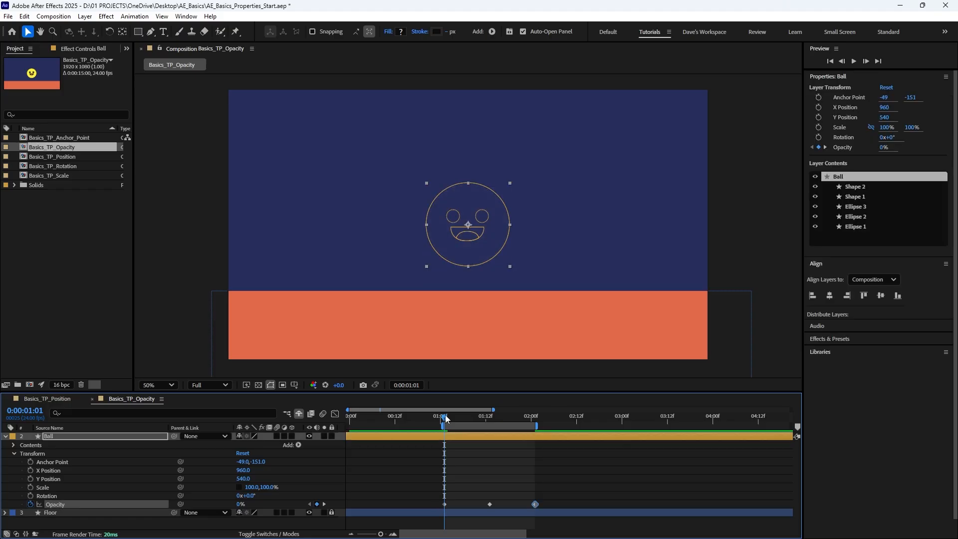
- Apply Easy Ease to the Ball's middle Opacity keyframe at 0:00:01:13 and preview the fade from 0:00:01:01
key("space")
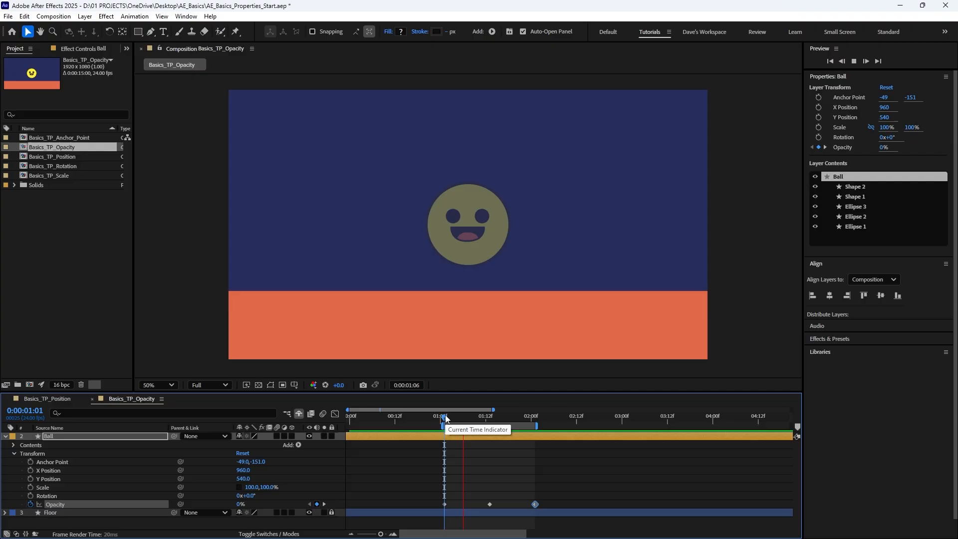
left_click_drag(445, 418, 489, 424)
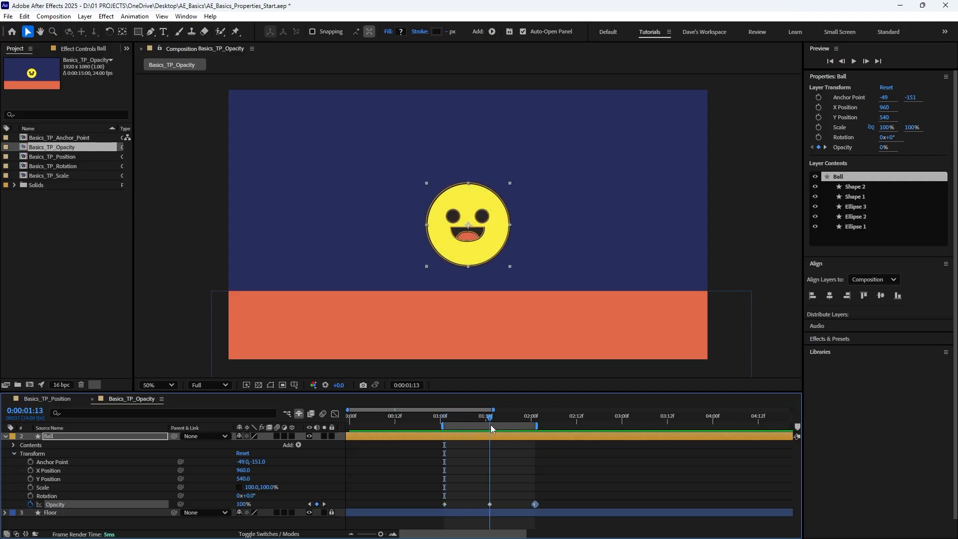
left_click(489, 504)
right_click(490, 504)
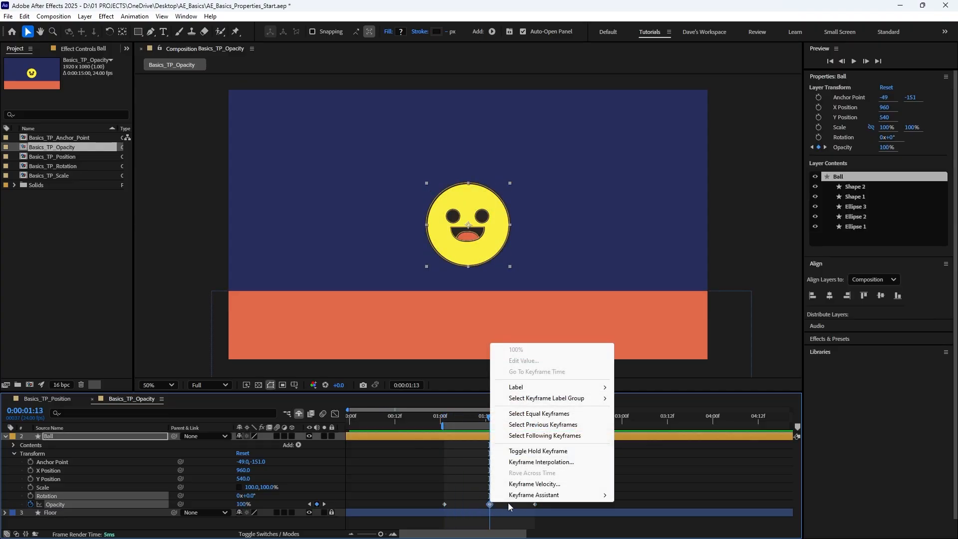
mouse_move(551, 495)
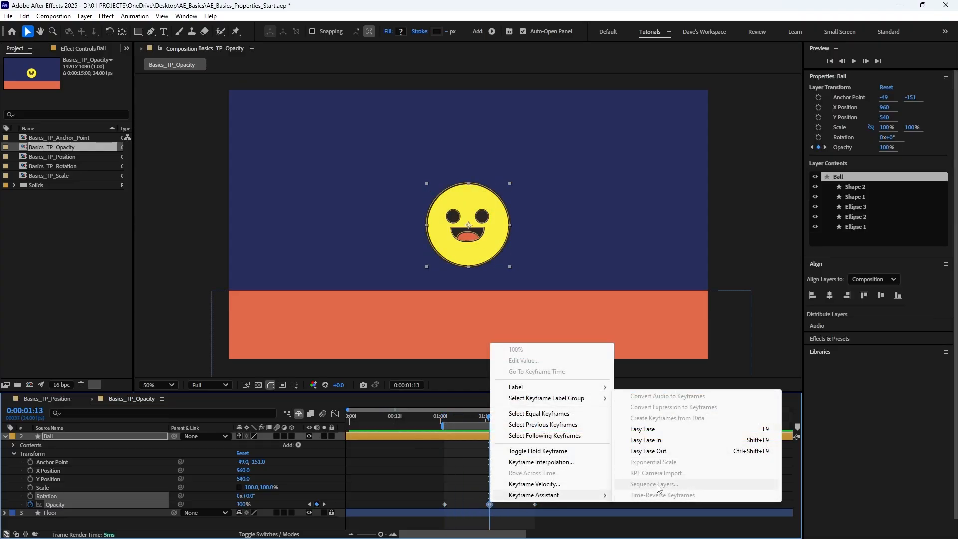
left_click(654, 441)
left_click_drag(488, 417, 444, 431)
key("space")
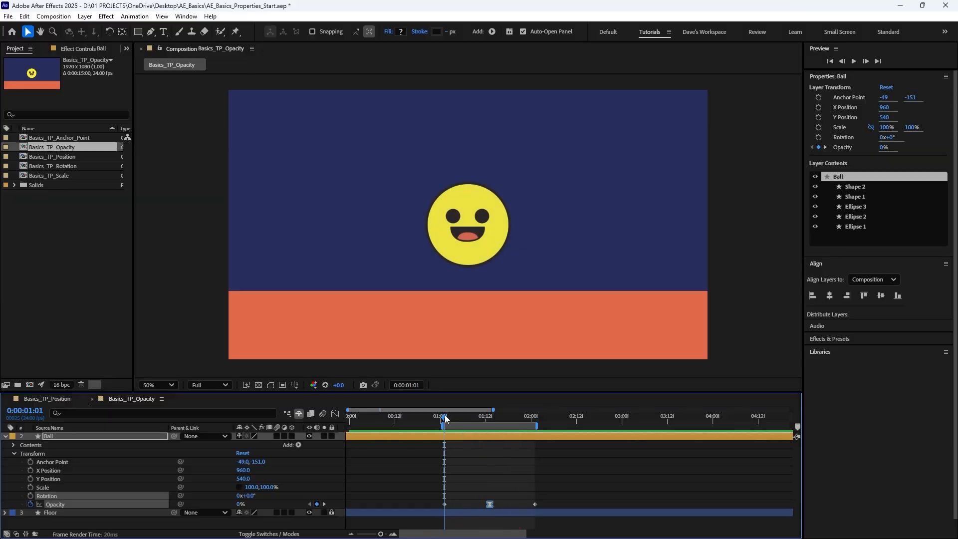
key("space")
- In the Basics_TP_Position composition, keyframe the Ball's Opacity at 100% at 0:00:01:00 and 0:00:01:04
left_click(47, 398)
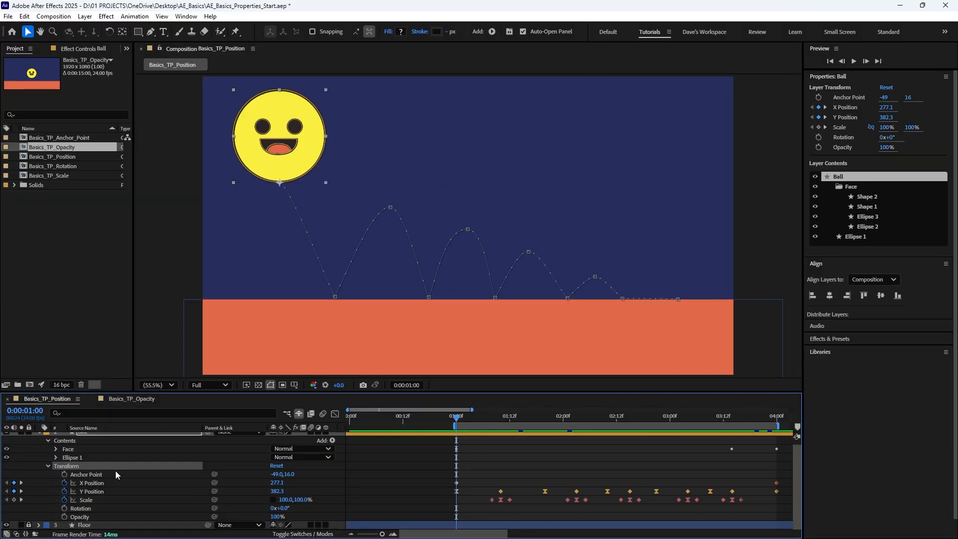
left_click(65, 516)
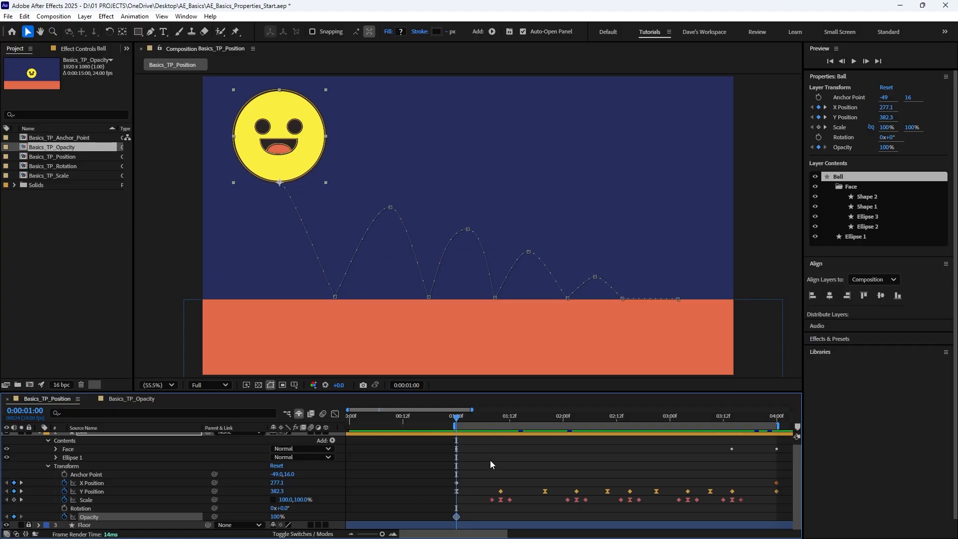
left_click_drag(462, 418, 474, 427)
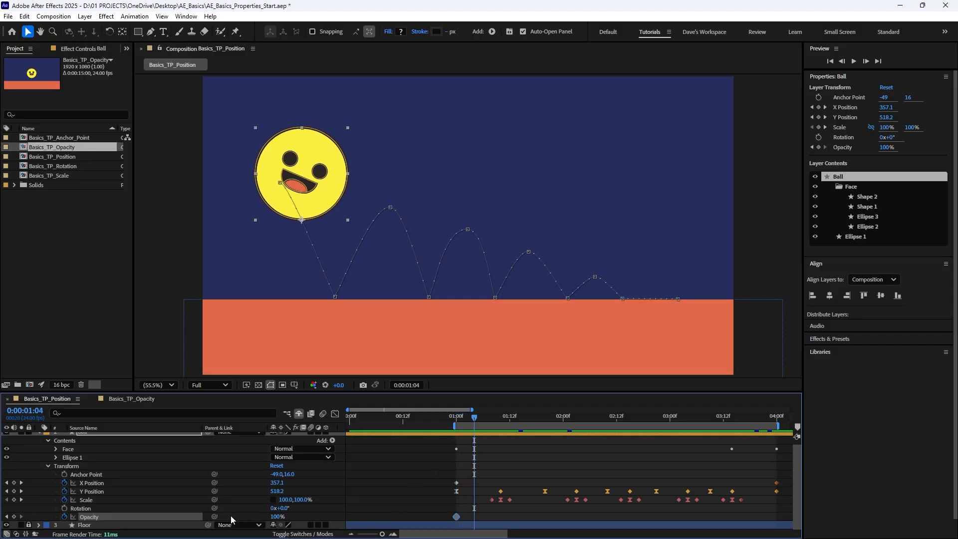
left_click(14, 516)
- Set the Ball's Opacity keyframe at 0:00:01:00 to 0% and preview the fade-in
left_click_drag(475, 421, 456, 421)
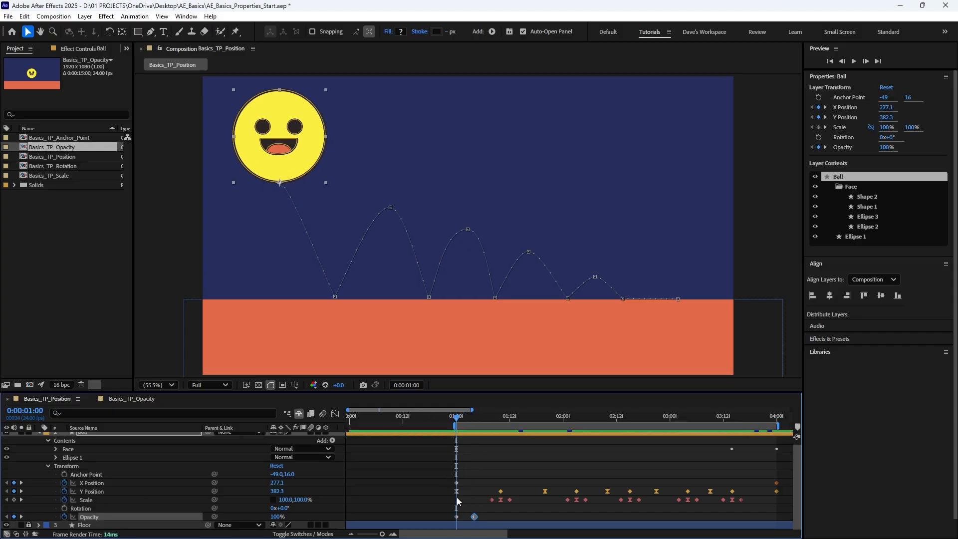
left_click(455, 517)
left_click(276, 516)
type("0")
key("Return")
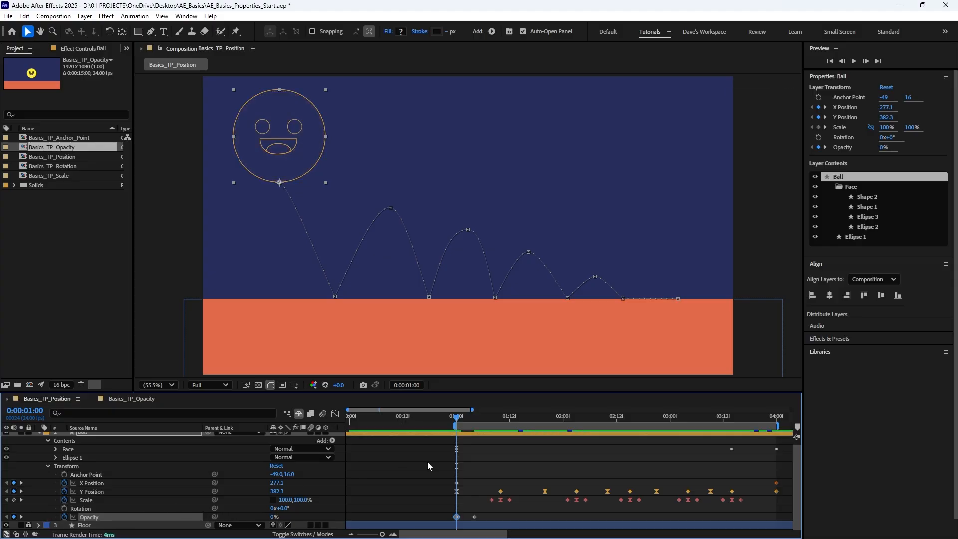
key("space")
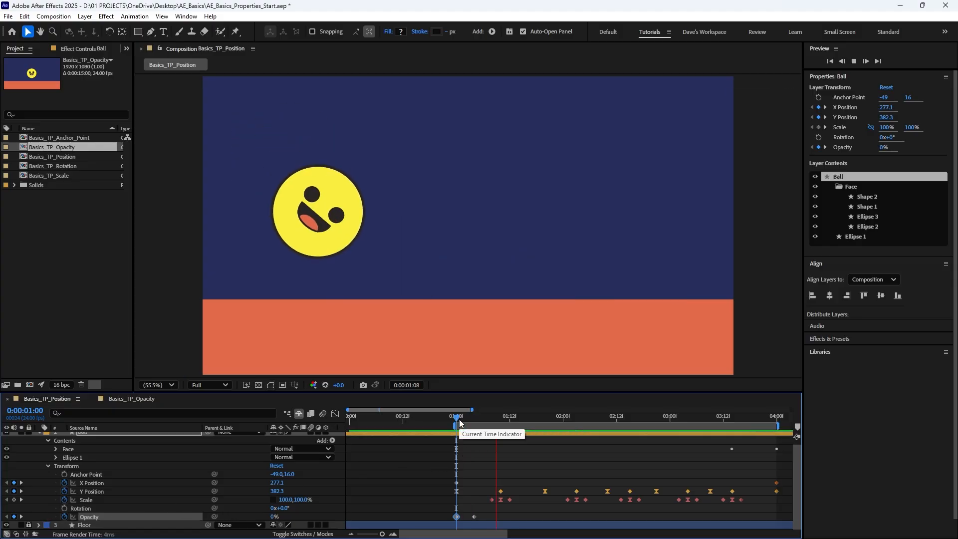
- Add 100% Opacity keyframes to the Ball at 0:00:04:00 and 0:00:03:20
left_click_drag(463, 417, 780, 520)
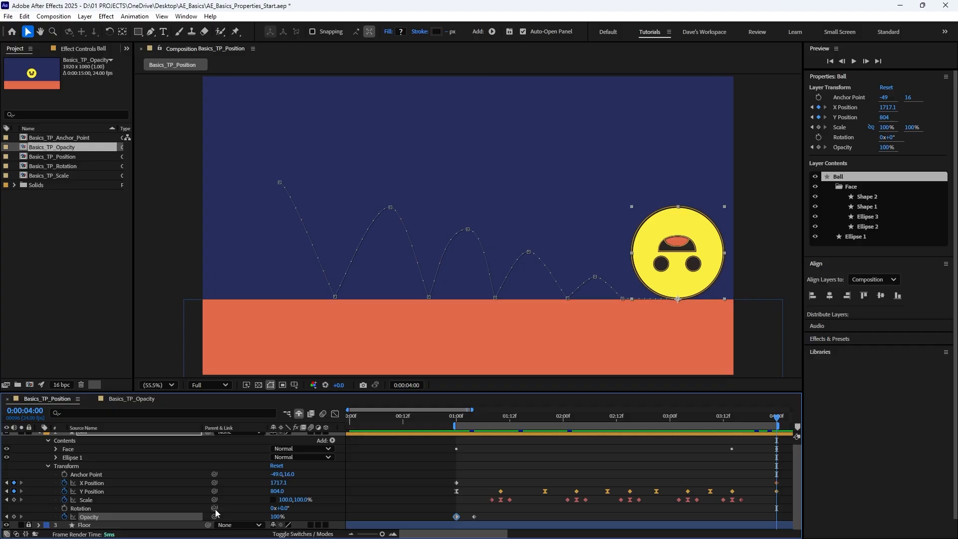
left_click(17, 517)
key("Page_Up")
key("Page_Up")
key("Page_Up")
key("Page_Up")
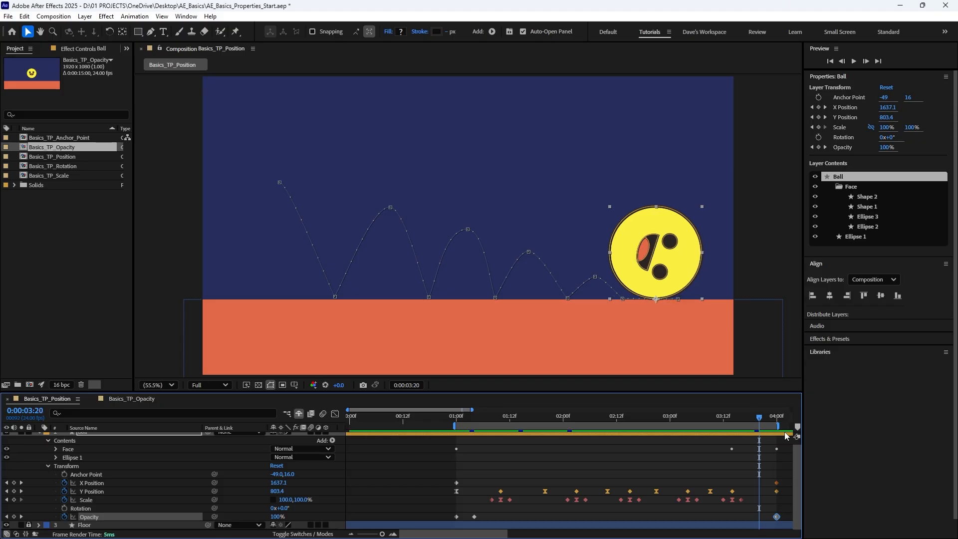
left_click(14, 516)
- Fade the Ball out at its last Opacity keyframe at 0:00:04:00 and preview the animation from 0:00:01:00
left_click(21, 516)
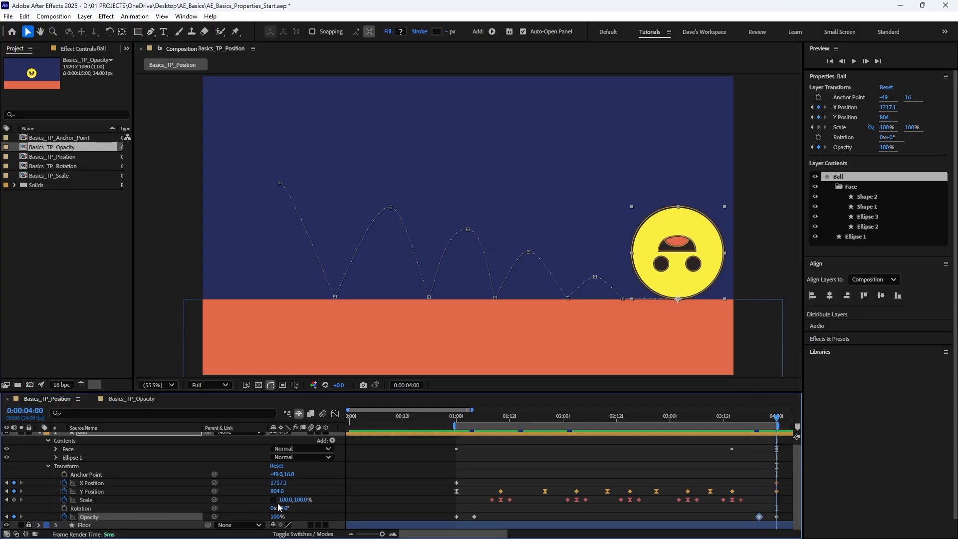
left_click(456, 417)
key("space")
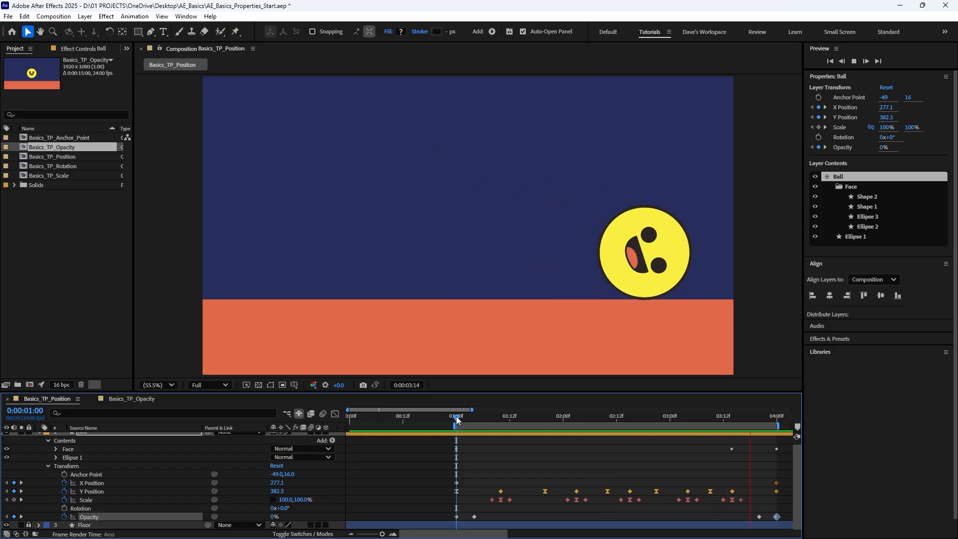
left_click_drag(456, 416, 618, 441)
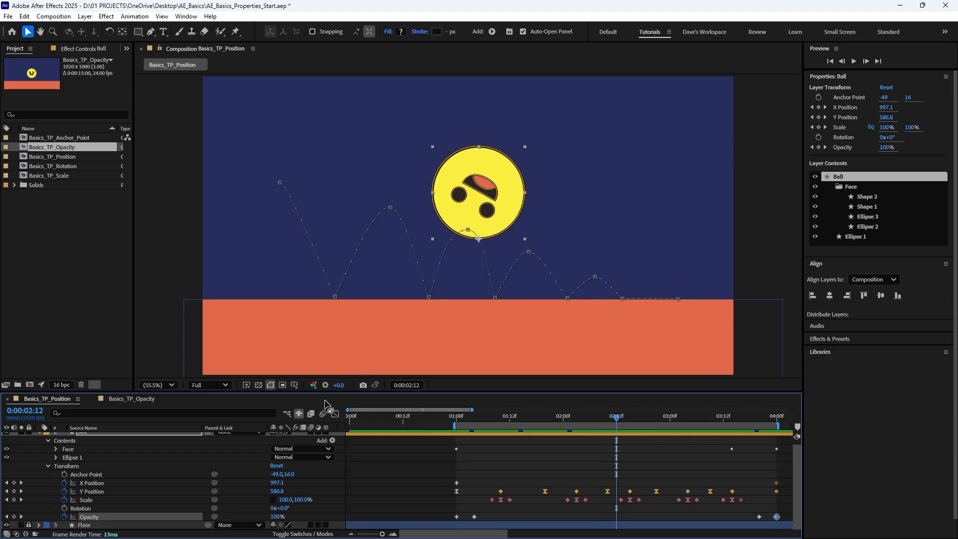
- Label all four of the Ball's Opacity keyframes Pale Blue
left_click_drag(544, 456, 437, 442)
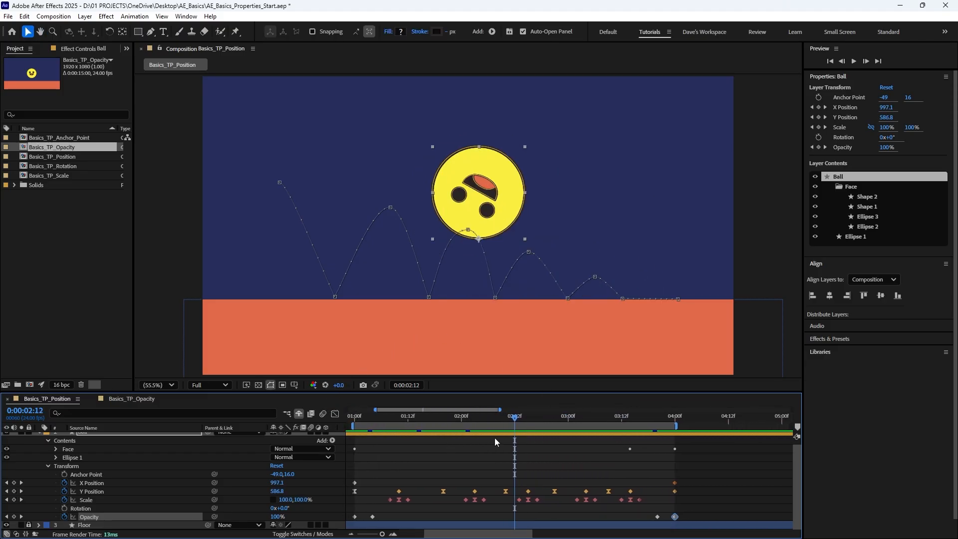
left_click_drag(705, 519, 352, 521)
right_click(373, 517)
mouse_move(448, 414)
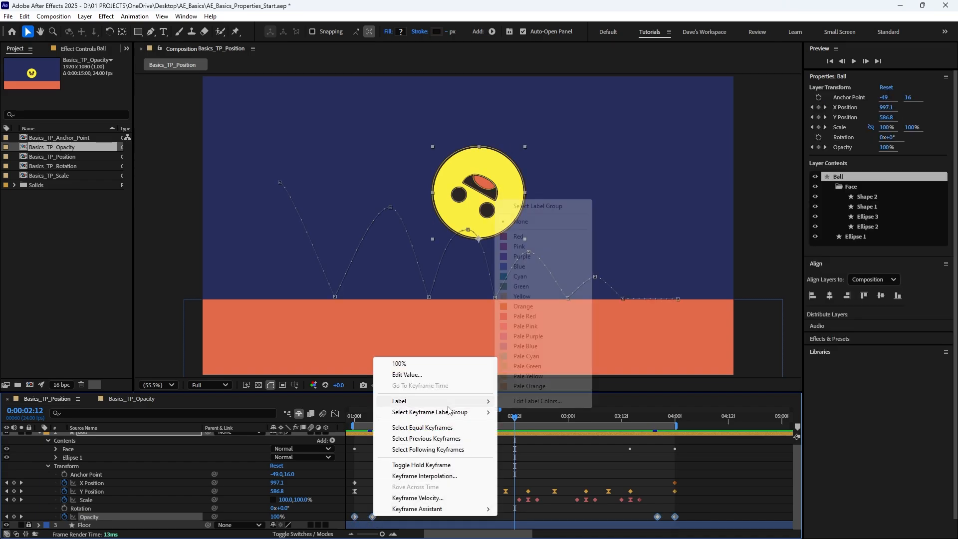
left_click(526, 346)
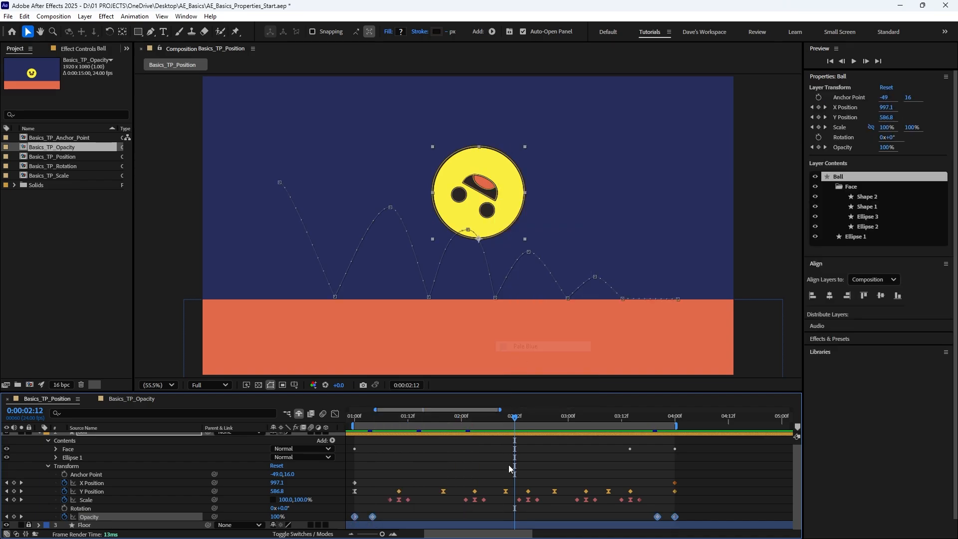
left_click_drag(694, 453, 402, 440)
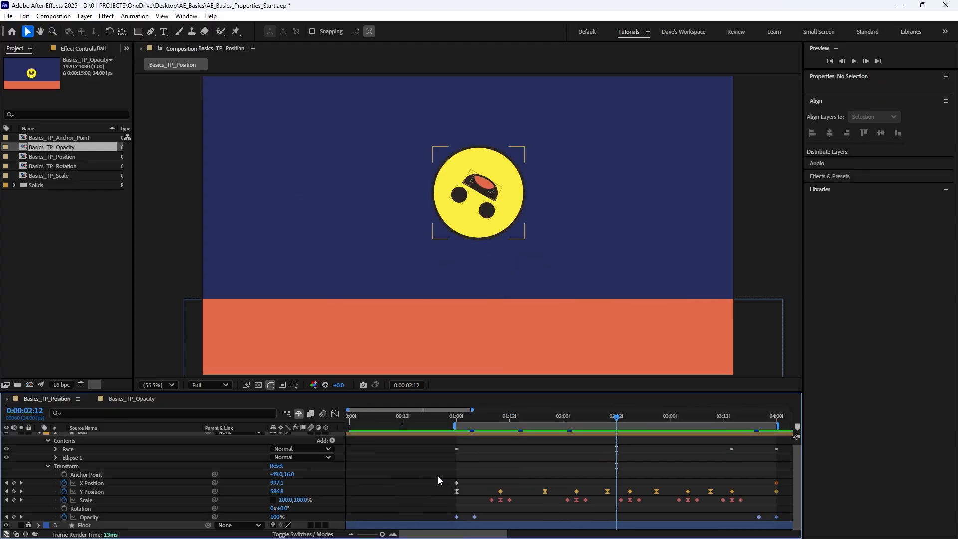
- Reveal Ball 3's keyframes, slide the layer so its animation starts at 0:00:01:06, and preview both balls
left_click_drag(437, 476, 465, 484)
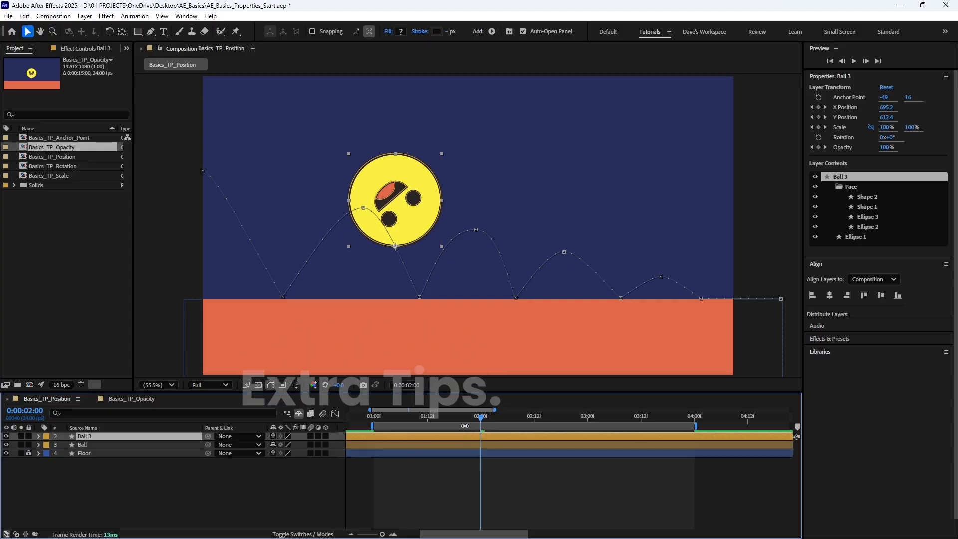
key("u")
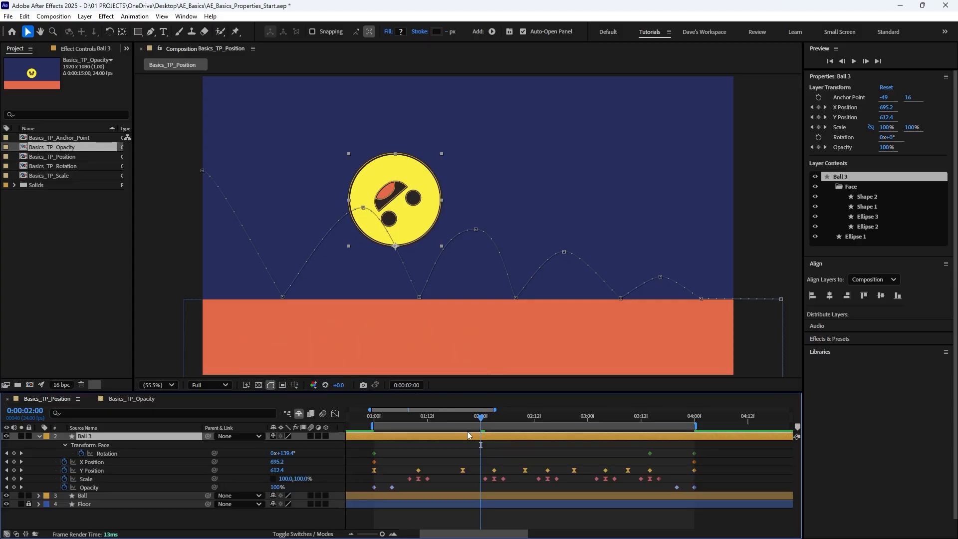
left_click_drag(375, 417, 421, 438)
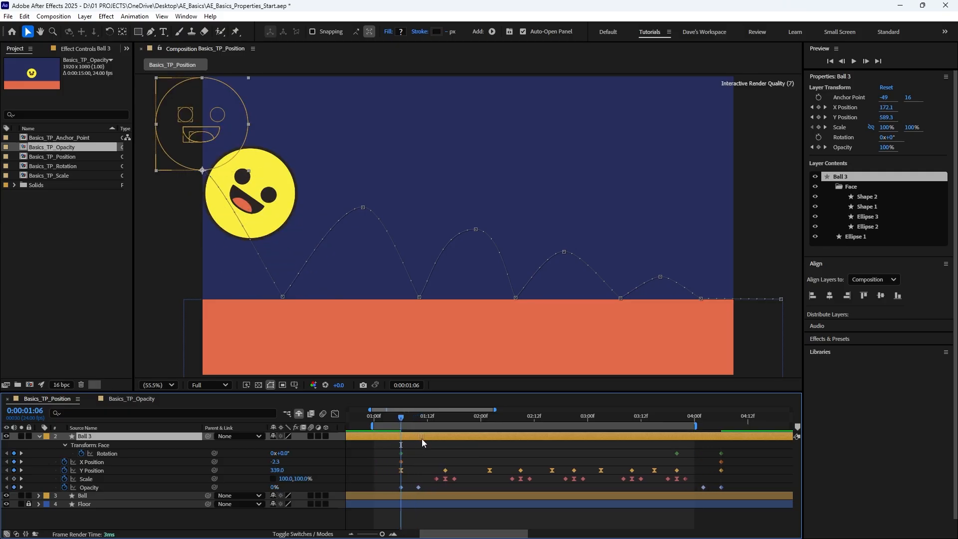
key("space")
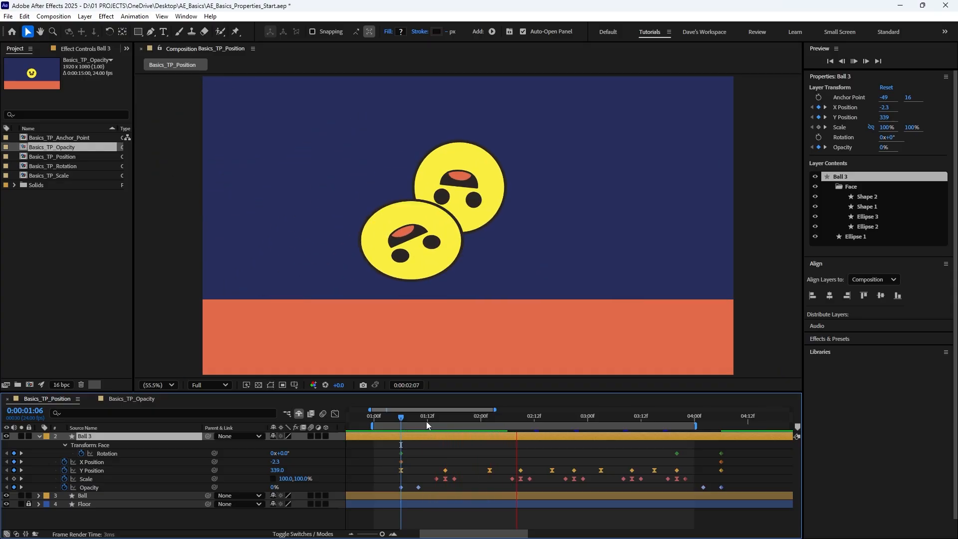
- Slide the Ball 3 layer so its animation starts at about 0:00:01:18 and extend the work area's end past 0:00:04:00
left_click(427, 417)
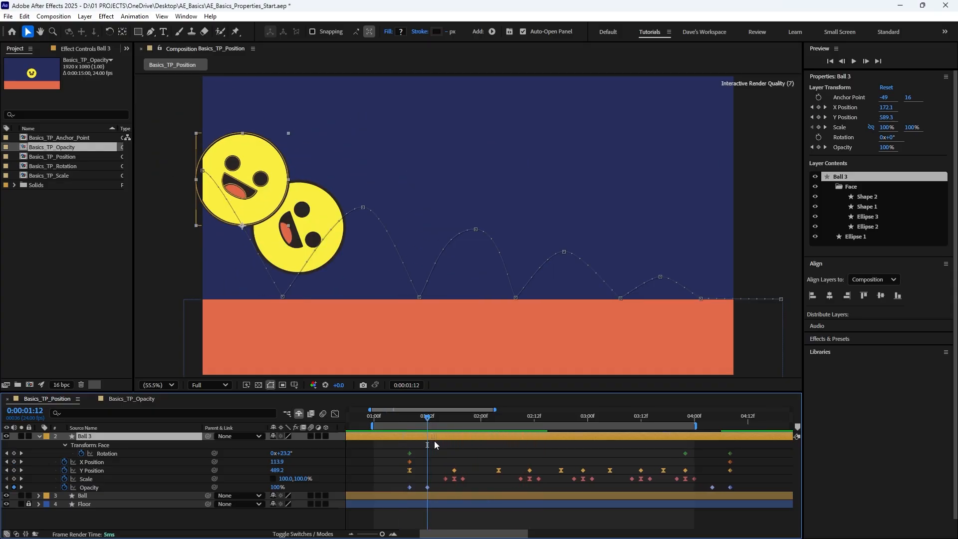
left_click_drag(434, 441, 450, 443)
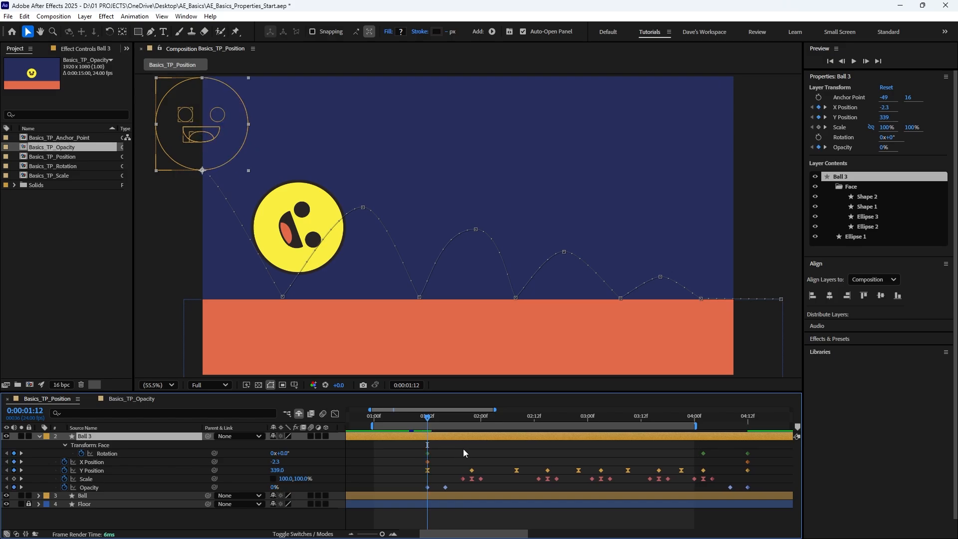
key("space")
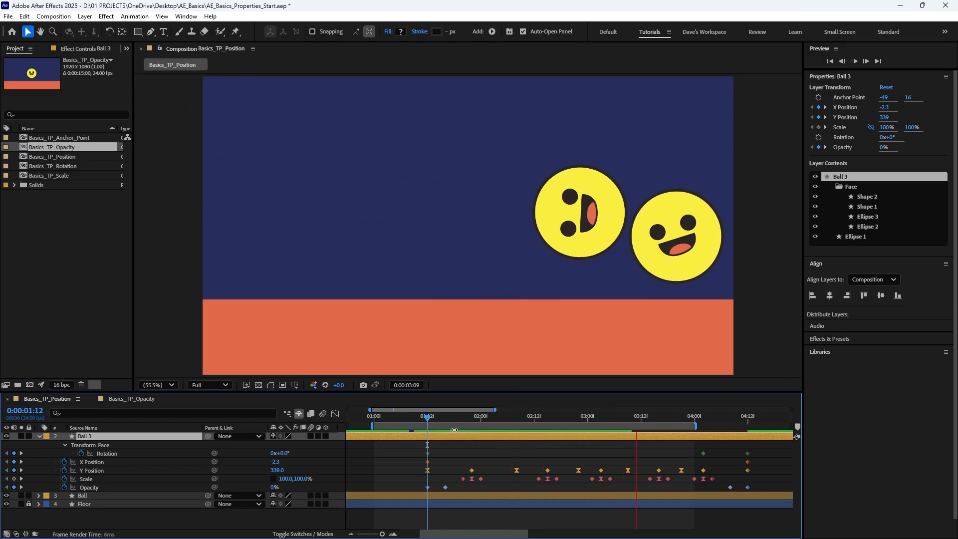
left_click_drag(456, 437, 480, 444)
key("space")
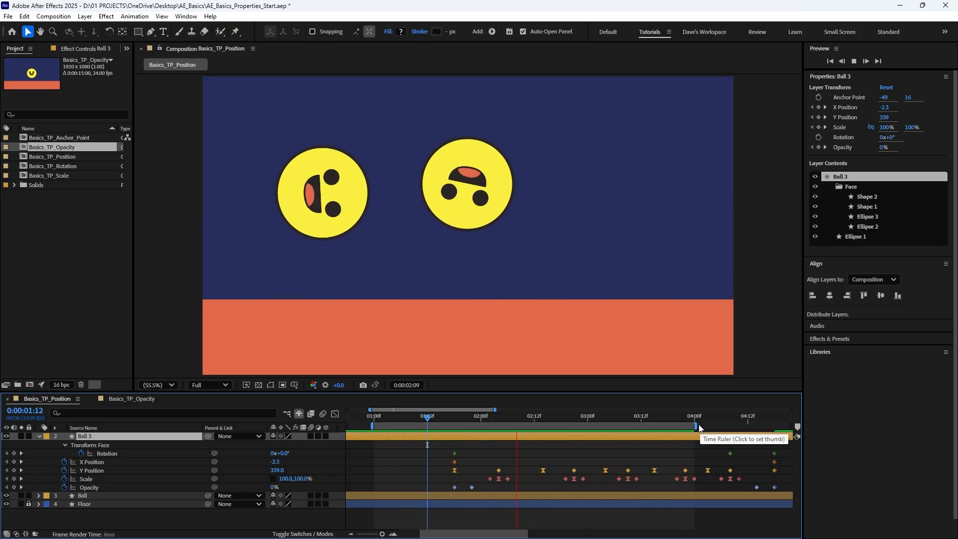
left_click_drag(698, 427, 740, 427)
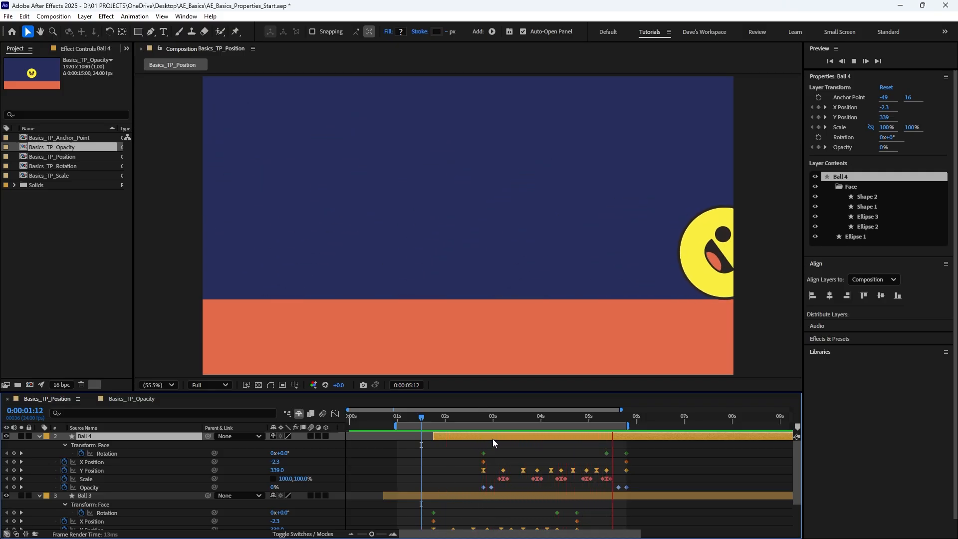
- Slide the Ball 4 layer so it begins at about 0:00:01:12 and preview the three staggered balls
left_click_drag(492, 439, 480, 441)
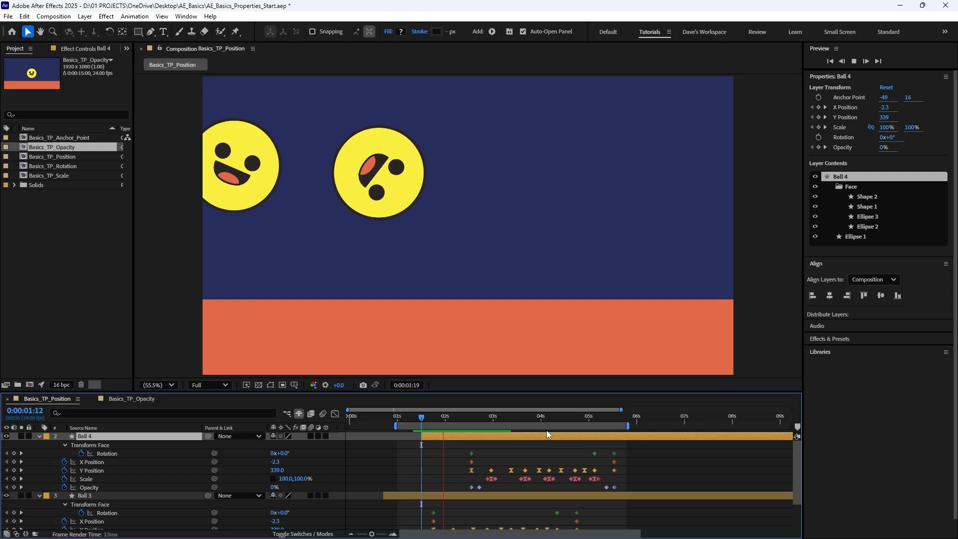
key("space")
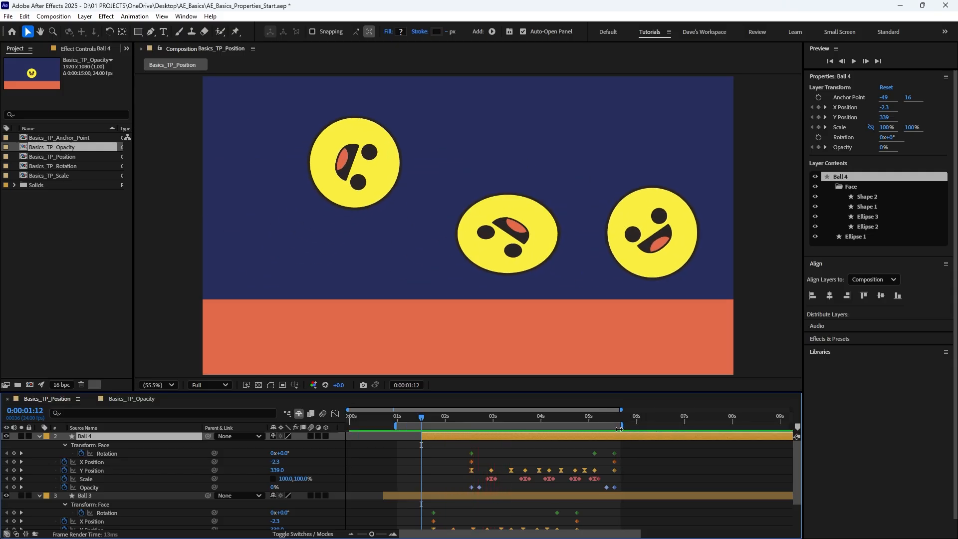